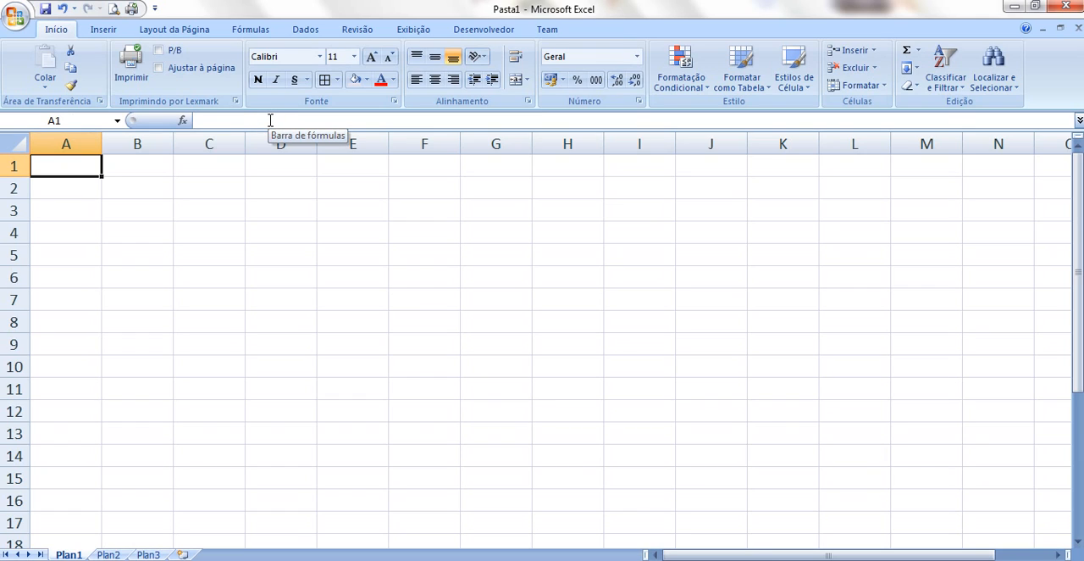
{"action": "left_click", "coordinate": [221, 190]}
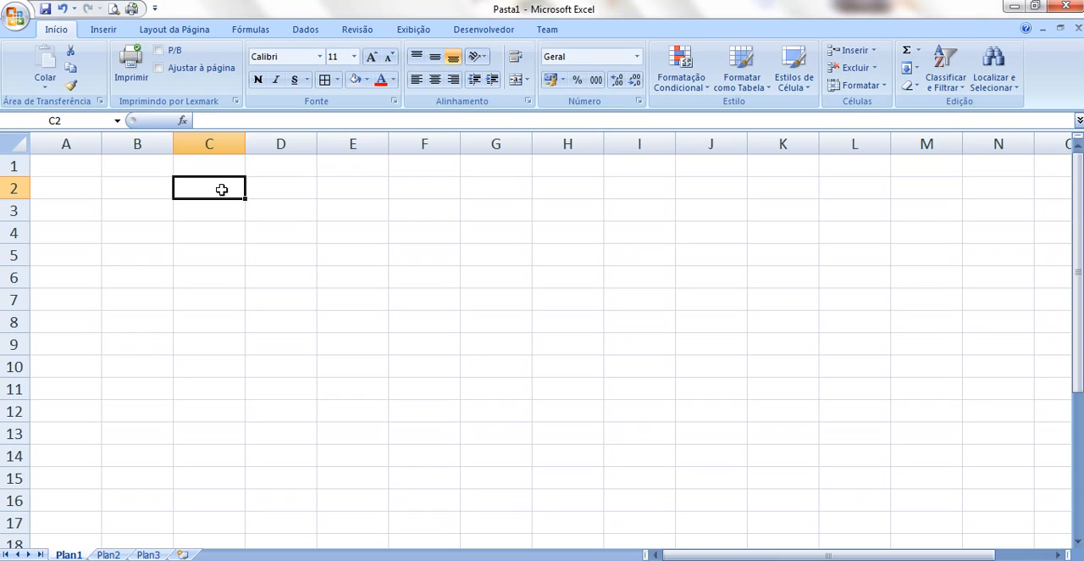
{"action": "left_click", "coordinate": [212, 231]}
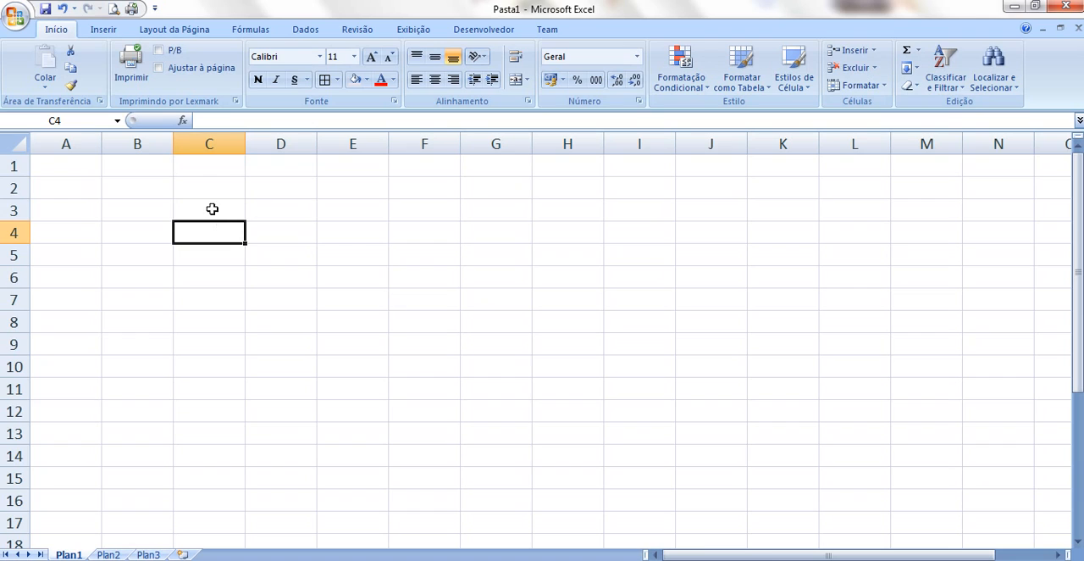
{"action": "left_click", "coordinate": [212, 207]}
{"action": "left_click_drag", "start_coordinate": [231, 225], "coordinate": [339, 294]}
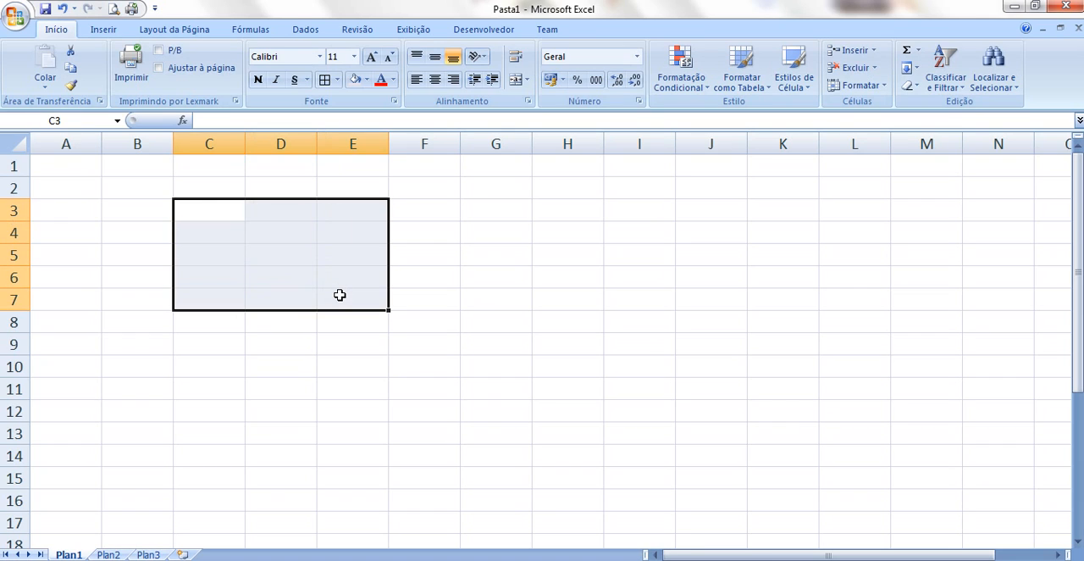
Enter the text "mesa" in cell B3
{"action": "left_click", "coordinate": [129, 211]}
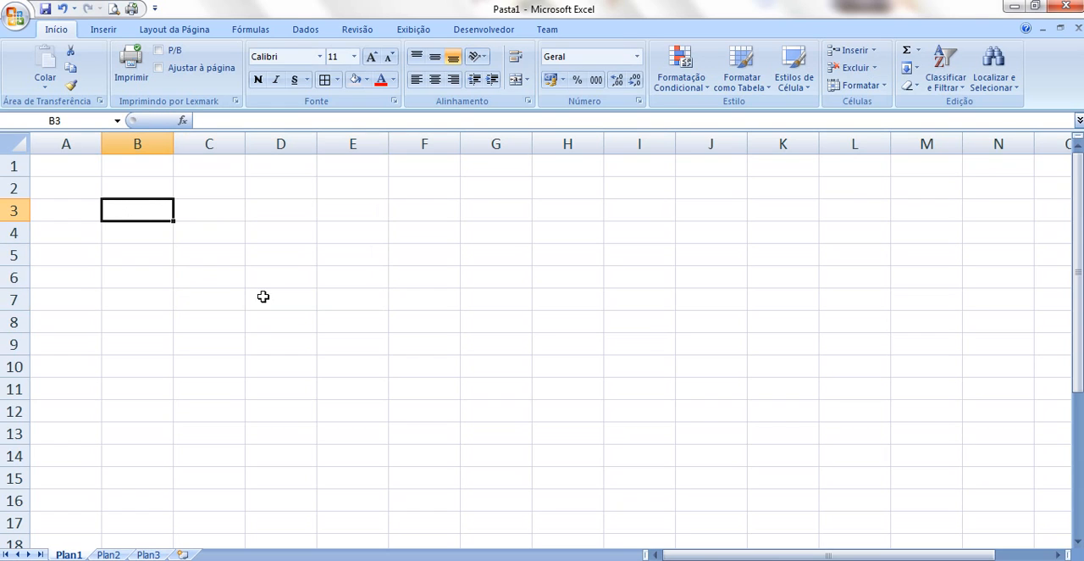
{"action": "type", "text": "mesa"}
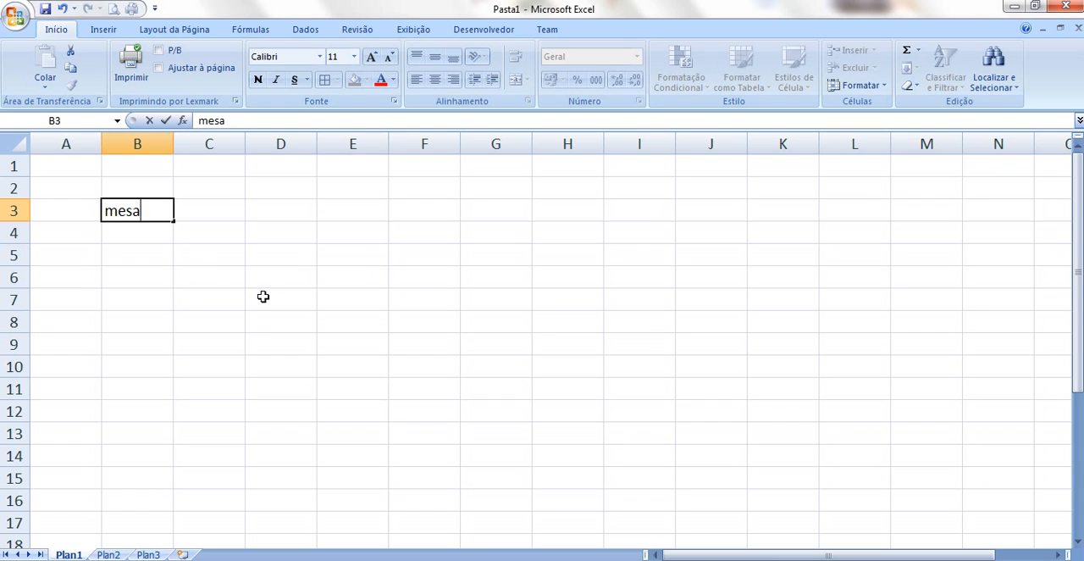
{"action": "key", "text": "Return"}
Move the "mesa" entry from B3 to B4 and fill it down through B12
{"action": "left_click", "coordinate": [133, 210]}
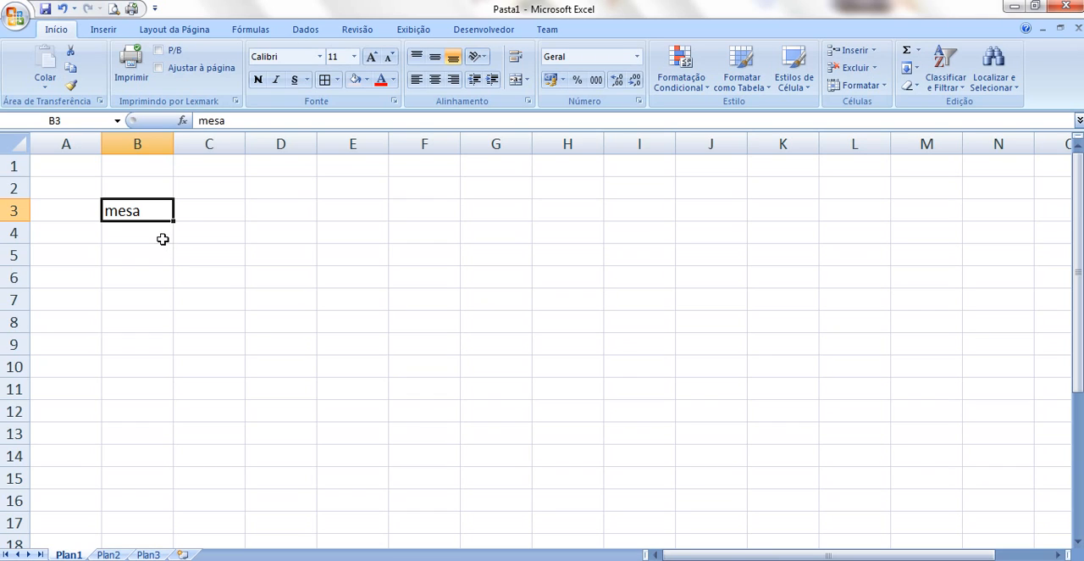
{"action": "mouse_move", "coordinate": [153, 229]}
{"action": "left_mouse_down"}
{"action": "mouse_move", "coordinate": [152, 262]}
{"action": "mouse_move", "coordinate": [237, 295]}
{"action": "mouse_move", "coordinate": [327, 279]}
{"action": "mouse_move", "coordinate": [330, 240]}
{"action": "mouse_move", "coordinate": [153, 229]}
{"action": "left_mouse_up"}
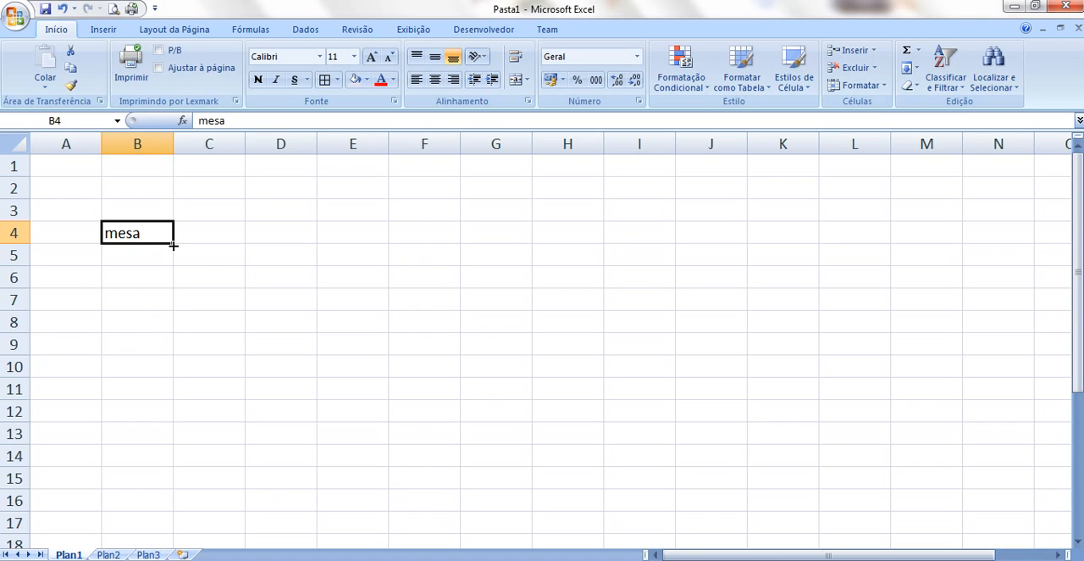
{"action": "left_click_drag", "start_coordinate": [173, 245], "coordinate": [160, 420]}
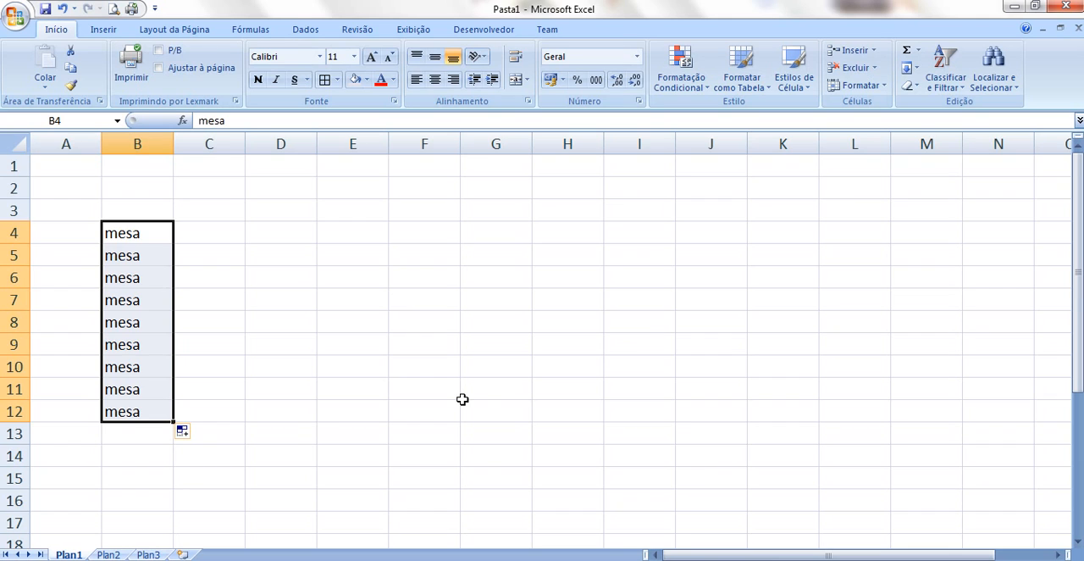
Enter "rato" in cell D4 and fill it down through D15
{"action": "left_click", "coordinate": [285, 233]}
{"action": "type", "text": "r"}
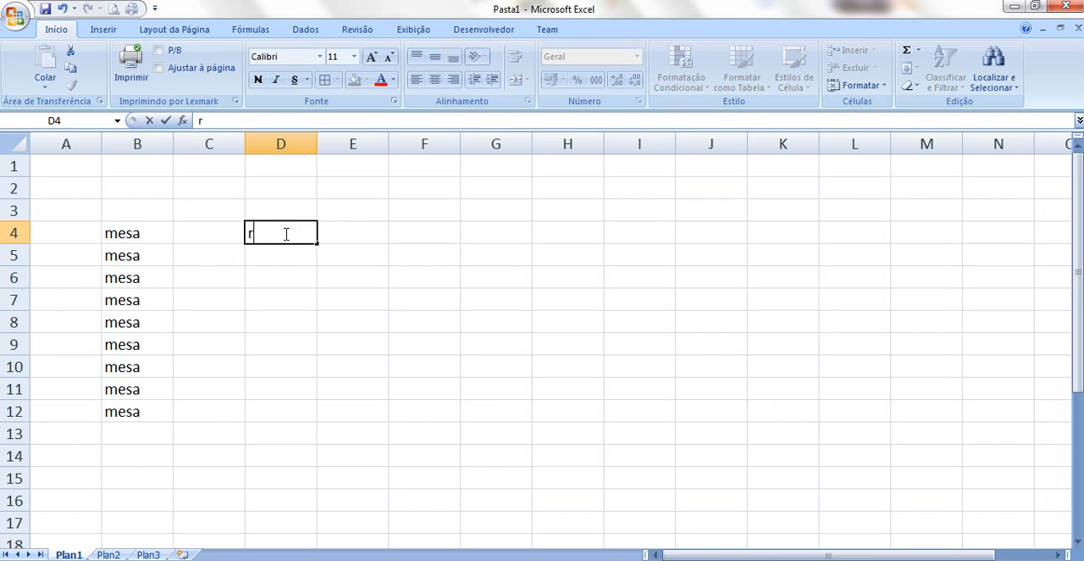
{"action": "type", "text": "ato"}
{"action": "key", "text": "Return"}
{"action": "left_click", "coordinate": [285, 232]}
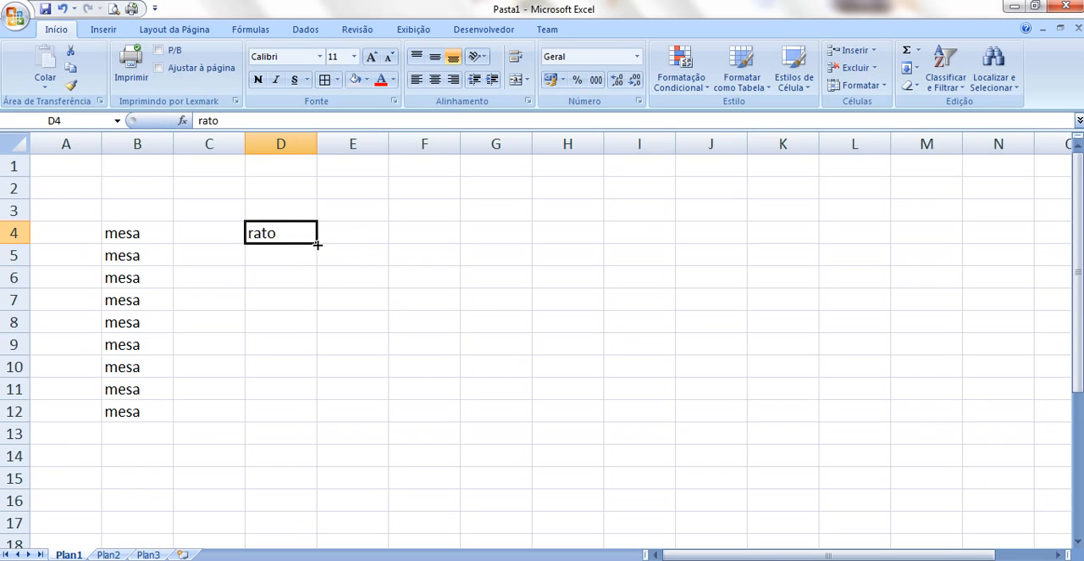
{"action": "left_click_drag", "start_coordinate": [318, 245], "coordinate": [418, 486]}
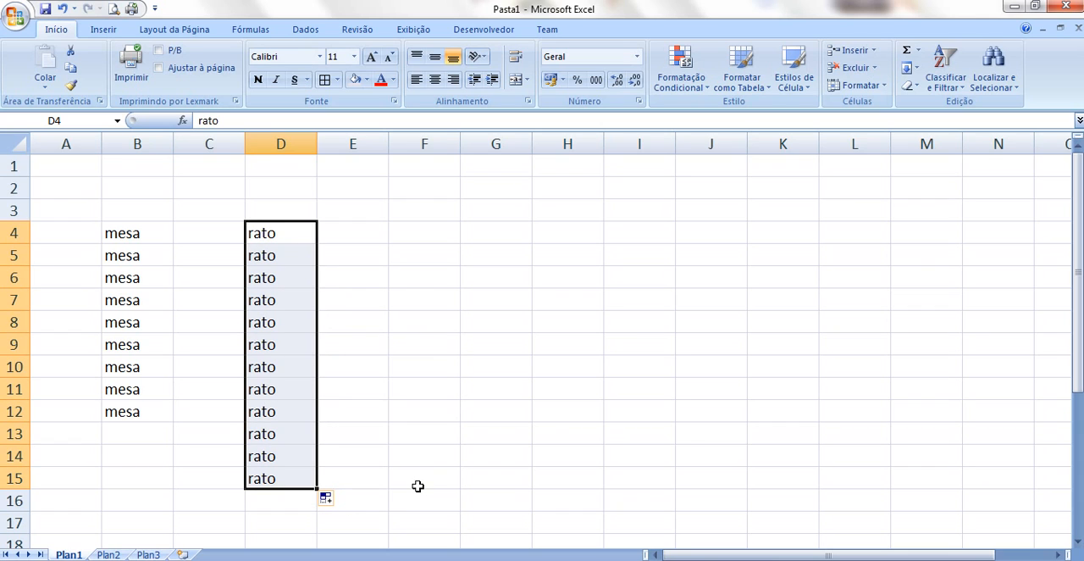
Enter 1 and 2 in cells F4 and F5 and extend the number series down through F16
{"action": "left_click", "coordinate": [441, 227]}
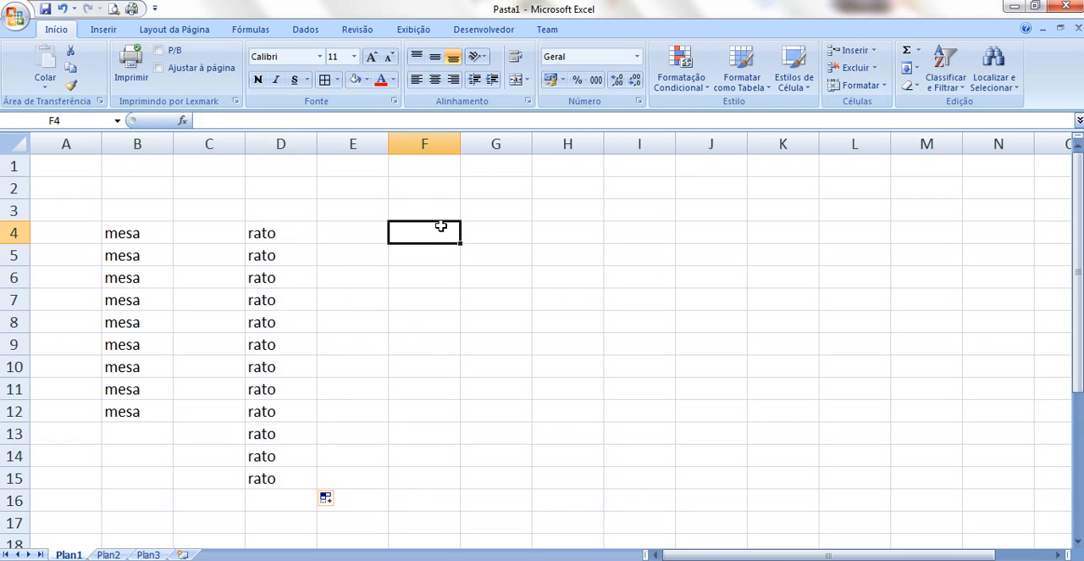
{"action": "type", "text": "1"}
{"action": "key", "text": "Return"}
{"action": "type", "text": "2"}
{"action": "key", "text": "Return"}
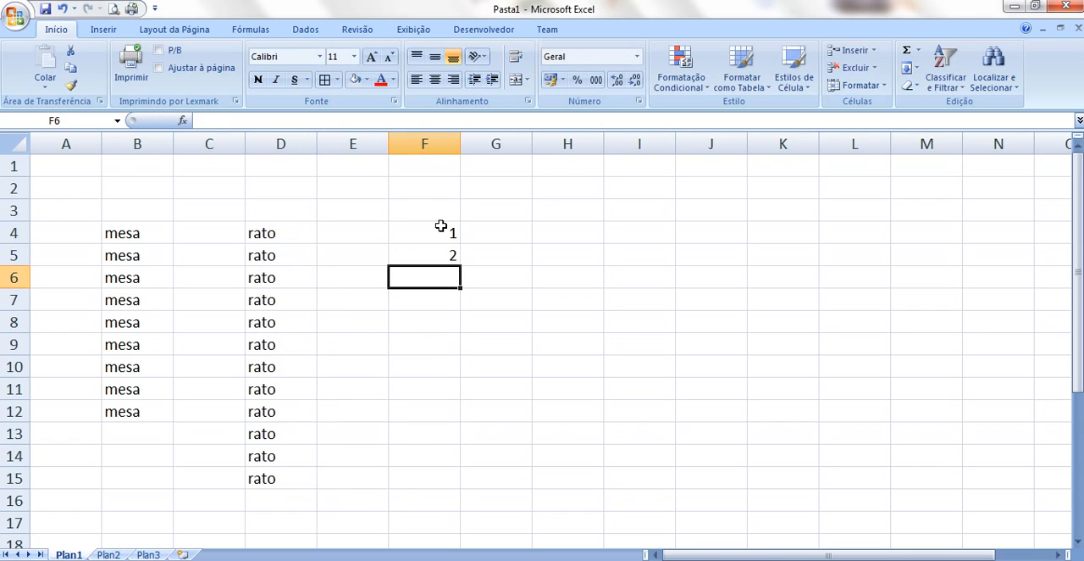
{"action": "left_click_drag", "start_coordinate": [441, 231], "coordinate": [438, 505]}
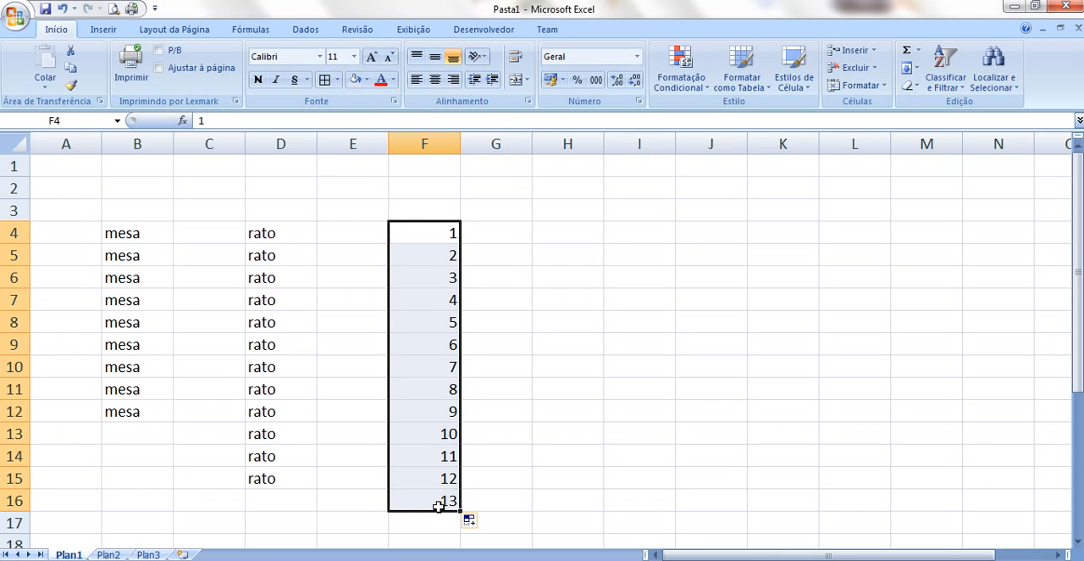
Enter 1, 3 and 5 in cells H4 to H6 and extend the odd-number series down through H16
{"action": "left_click", "coordinate": [555, 239]}
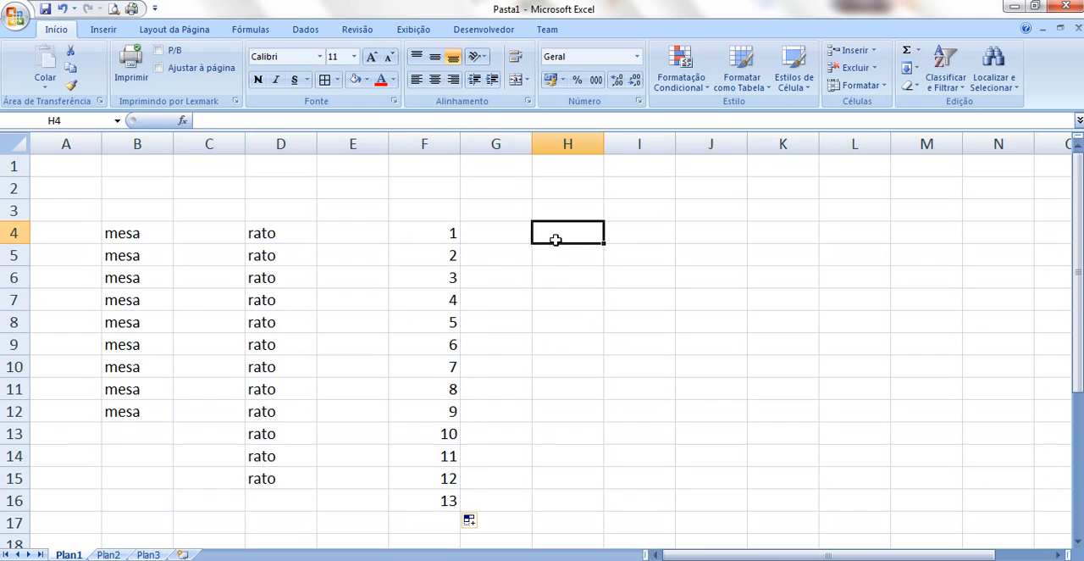
{"action": "type", "text": "1"}
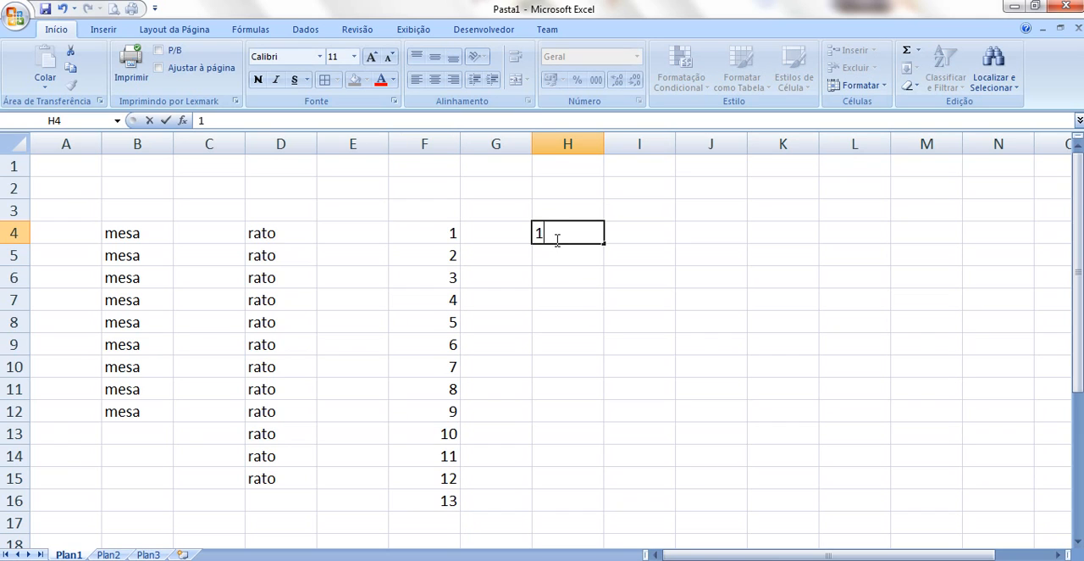
{"action": "left_click", "coordinate": [555, 253]}
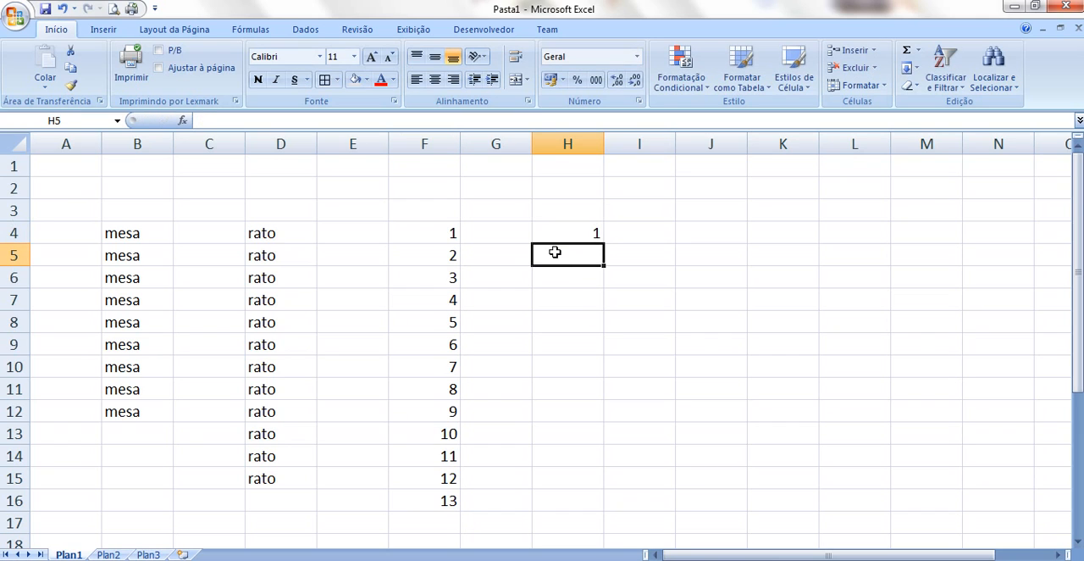
{"action": "type", "text": "3"}
{"action": "key", "text": "Return"}
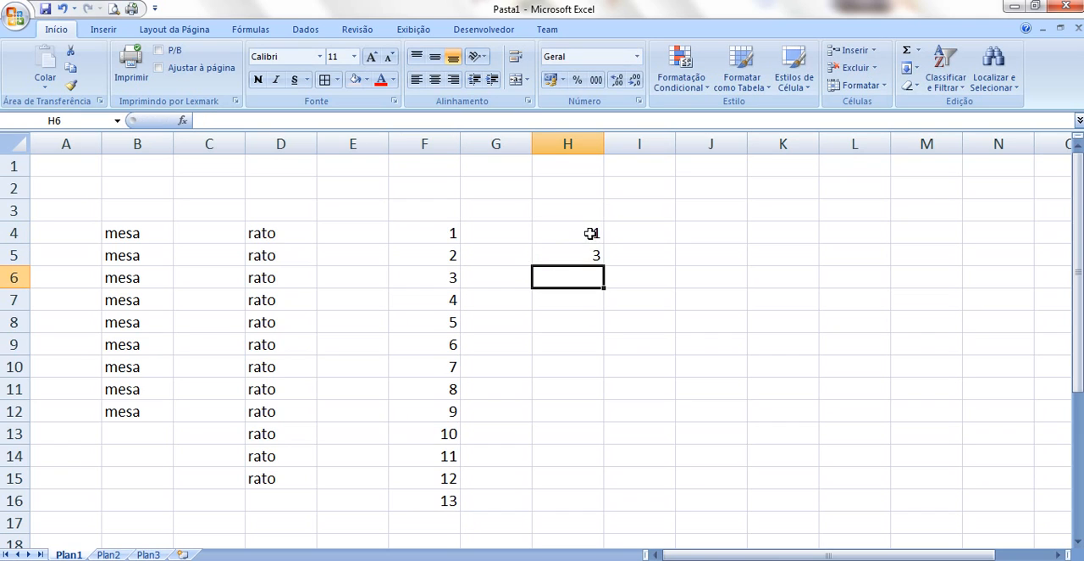
{"action": "type", "text": "5"}
{"action": "key", "text": "Return"}
{"action": "left_click_drag", "start_coordinate": [591, 233], "coordinate": [586, 519]}
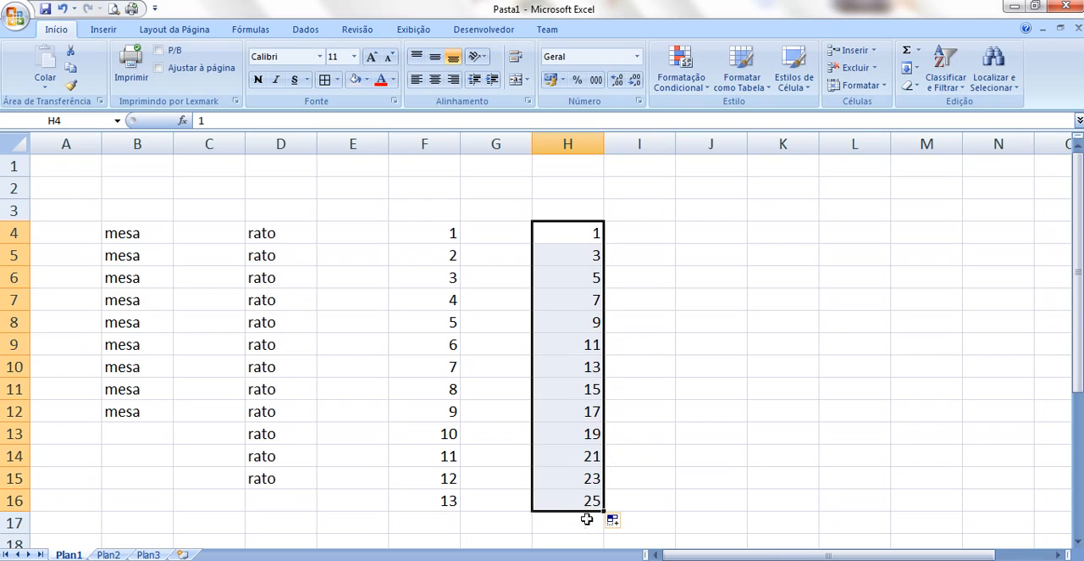
Enter "janeiro" in cell J4 and fill the month names down through J14
{"action": "left_click", "coordinate": [712, 230]}
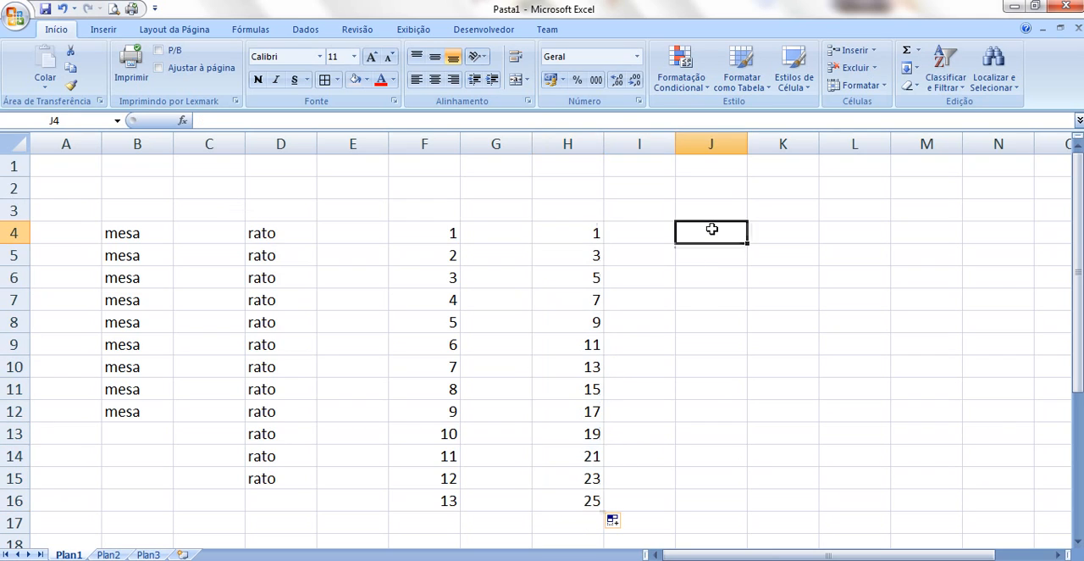
{"action": "type", "text": "janeiro"}
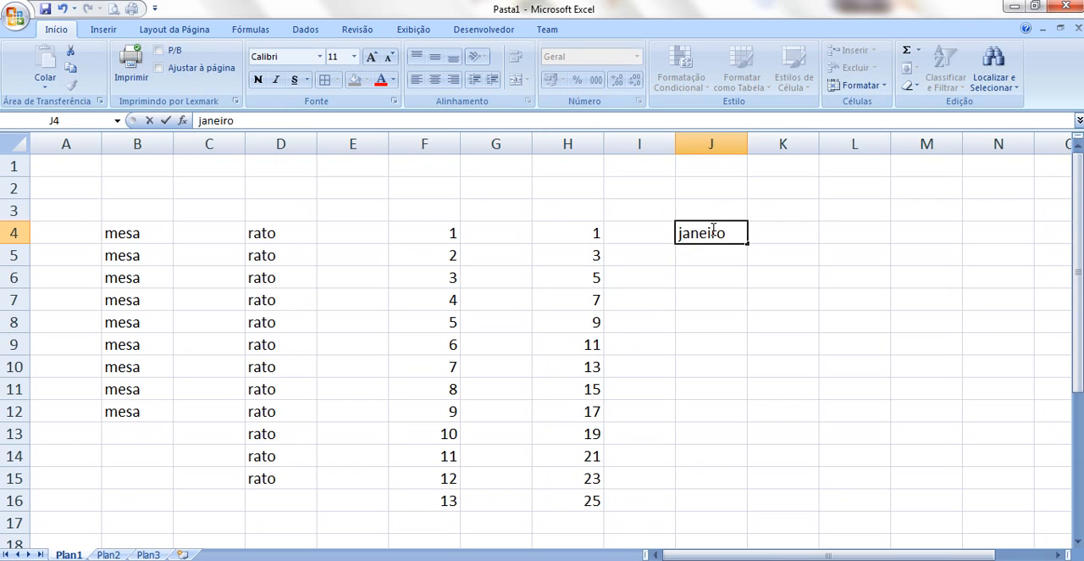
{"action": "key", "text": "Return"}
{"action": "left_click", "coordinate": [714, 231]}
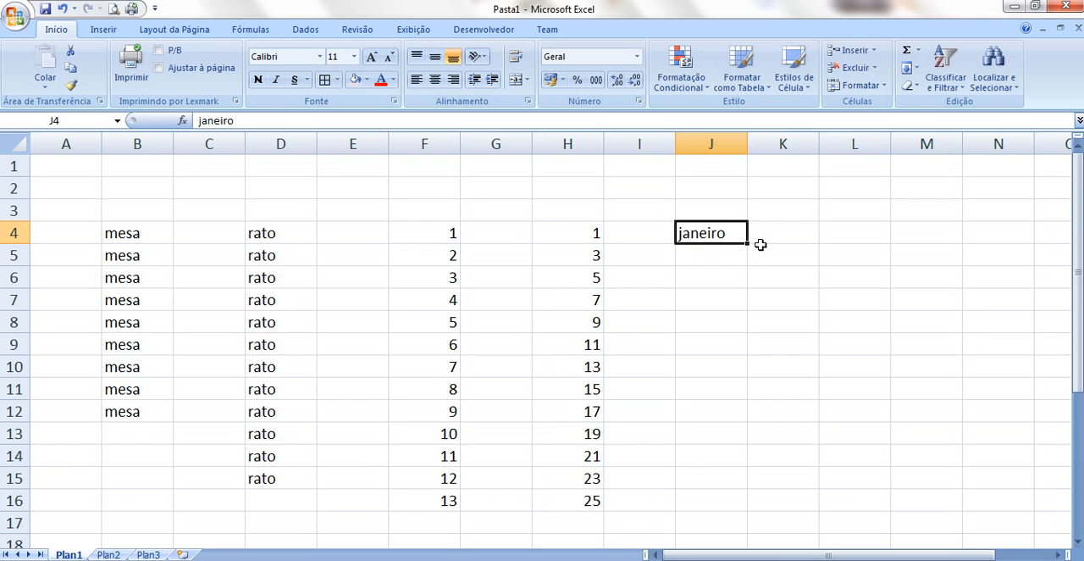
{"action": "left_click_drag", "start_coordinate": [748, 244], "coordinate": [732, 477]}
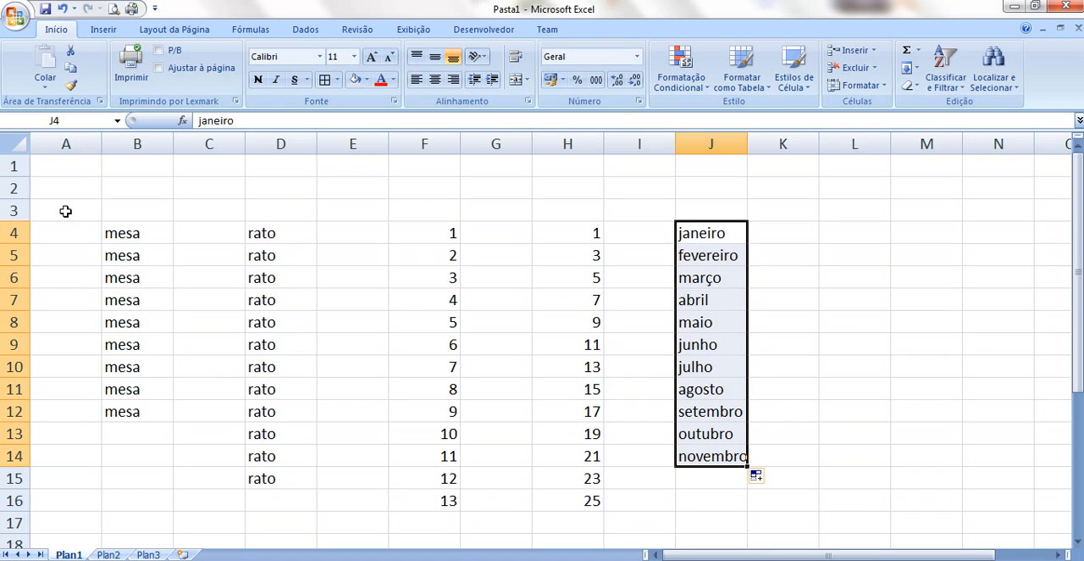
Clear all the sample entries in the range A3:K16
{"action": "left_click_drag", "start_coordinate": [65, 211], "coordinate": [786, 506]}
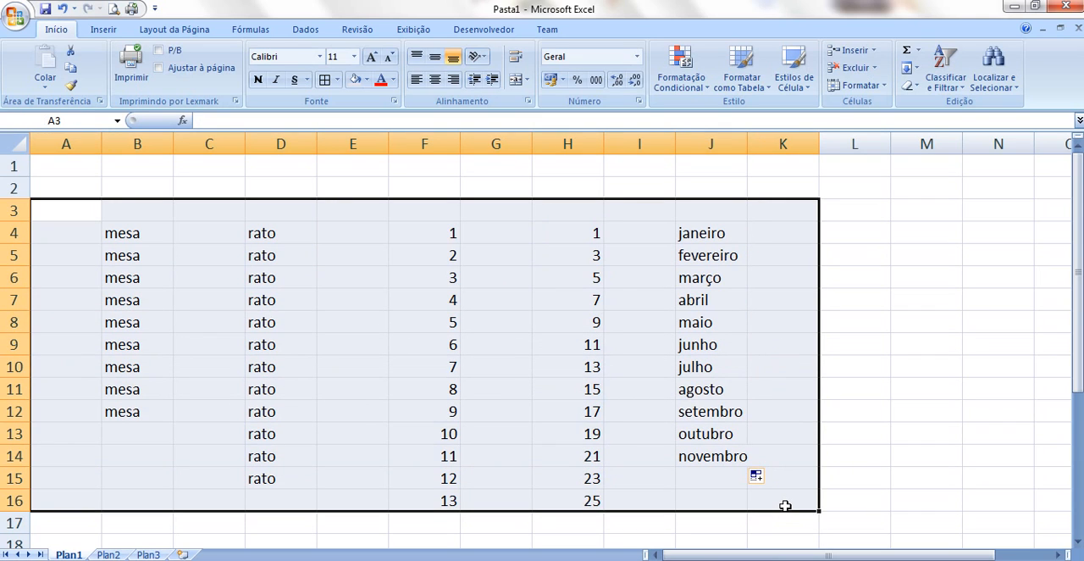
{"action": "key", "text": "Delete"}
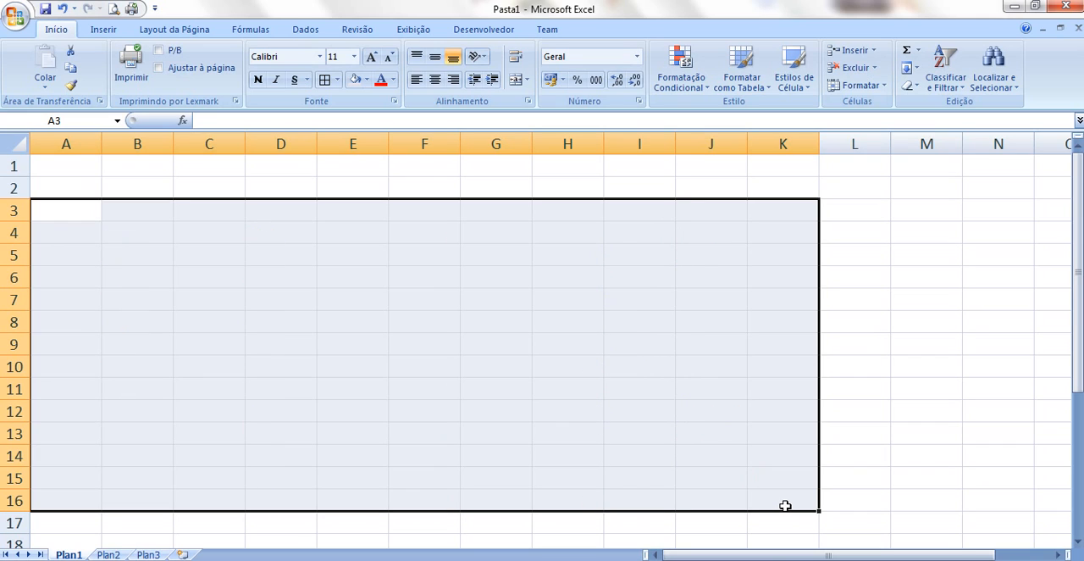
Enter the header "Alunos" in cell A1 and list the five students' first names in A2 to A6
{"action": "left_click", "coordinate": [83, 172]}
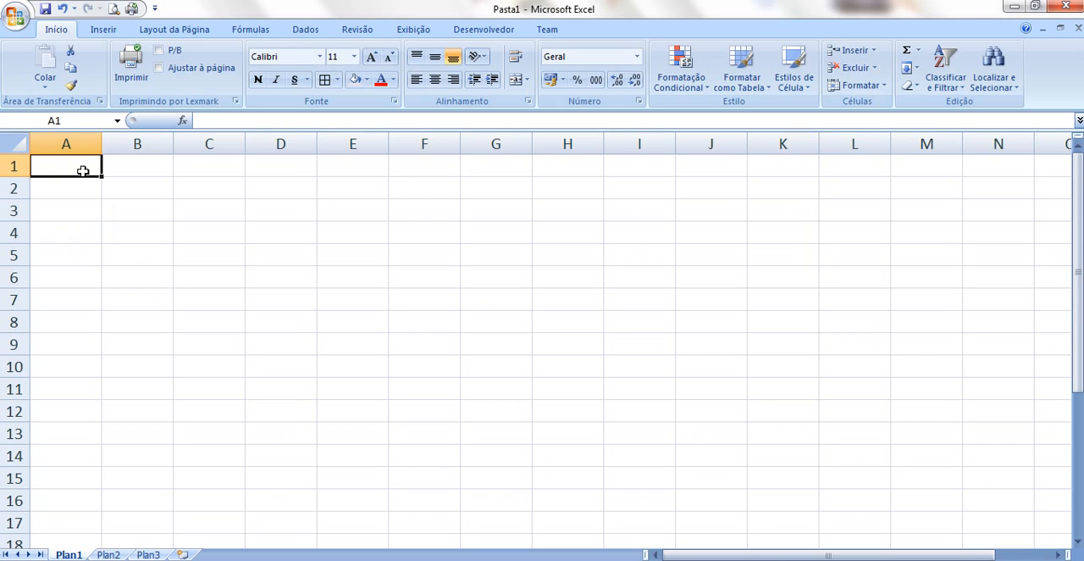
{"action": "type", "text": "Alunos"}
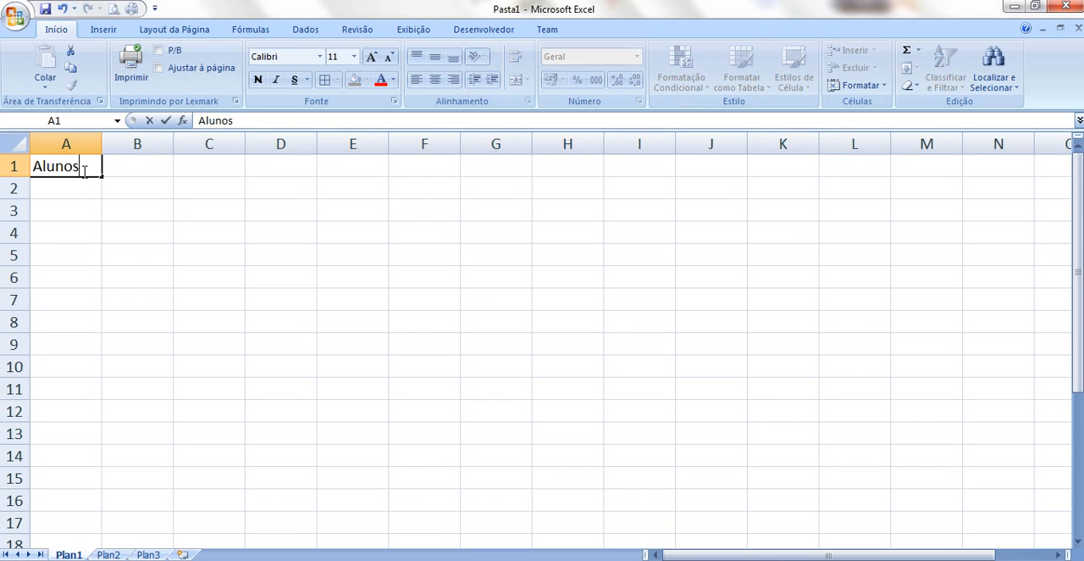
{"action": "key", "text": "Return"}
{"action": "type", "text": "Pedro"}
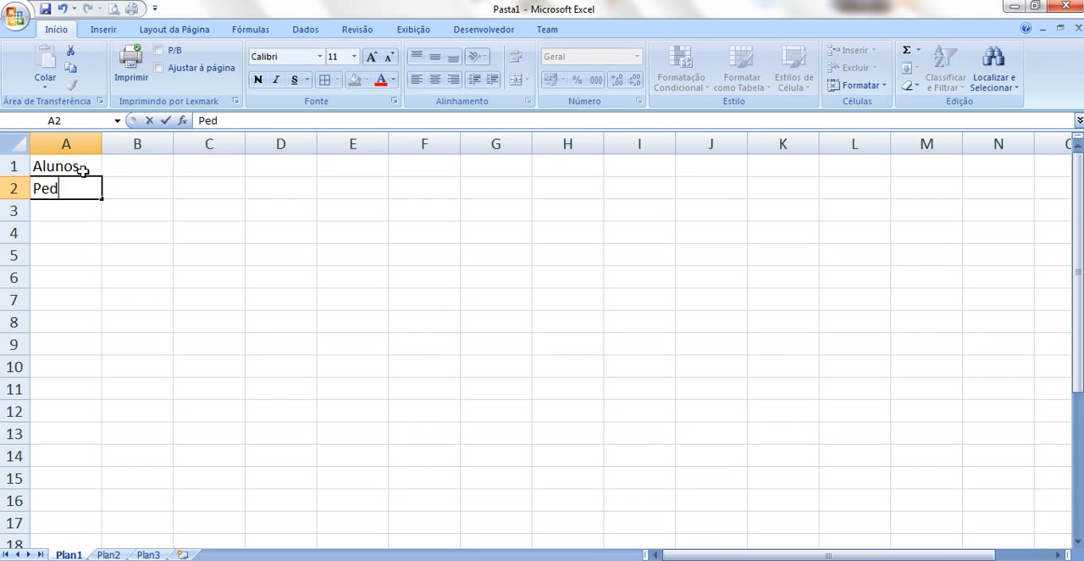
{"action": "key", "text": "Return"}
{"action": "type", "text": "Ana"}
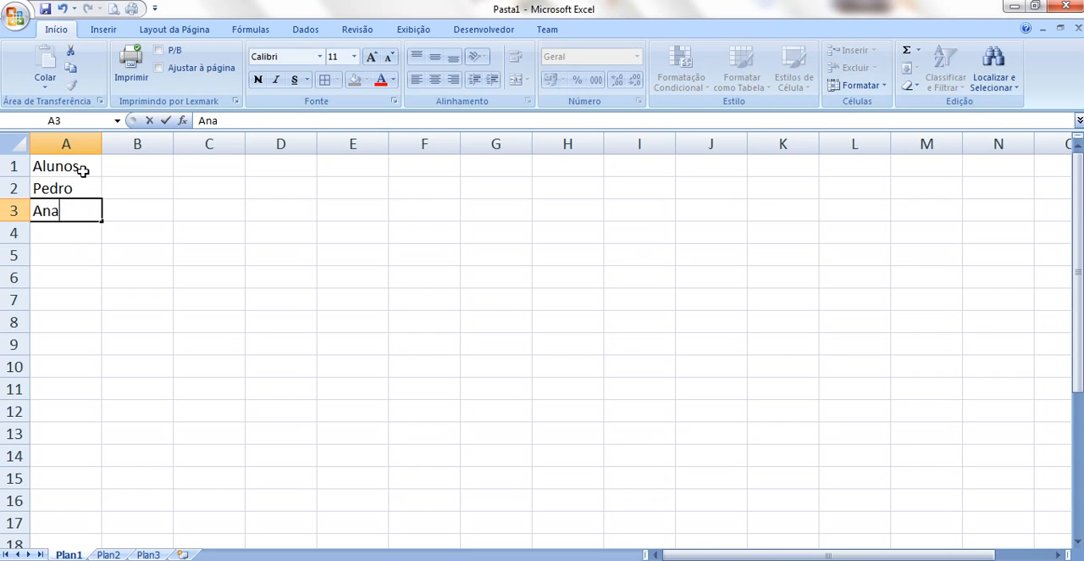
{"action": "key", "text": "Return"}
{"action": "type", "text": "Maria"}
{"action": "key", "text": "Return"}
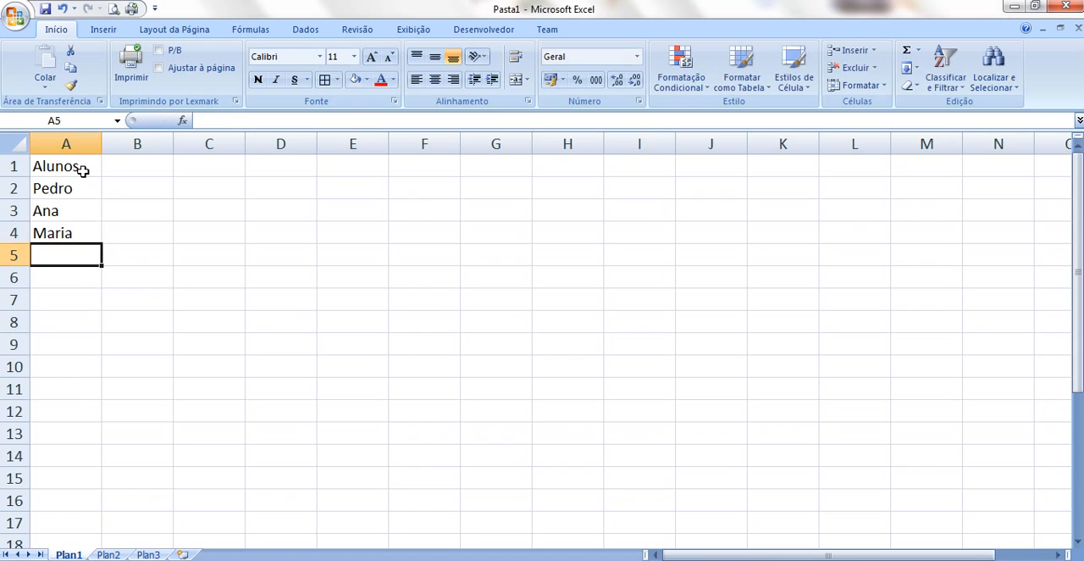
{"action": "type", "text": "João"}
{"action": "key", "text": "Return"}
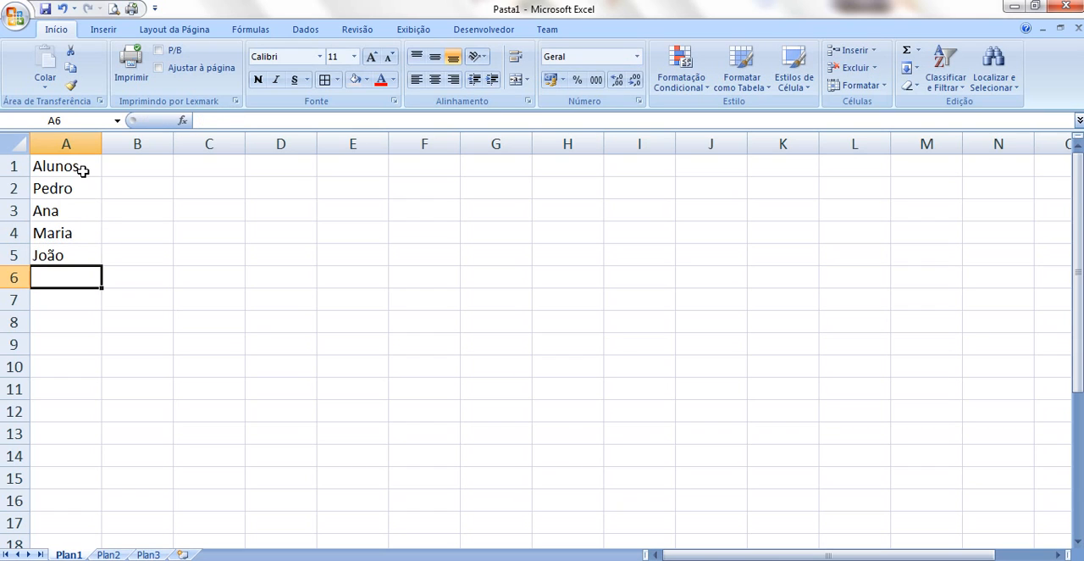
{"action": "type", "text": "Paulo"}
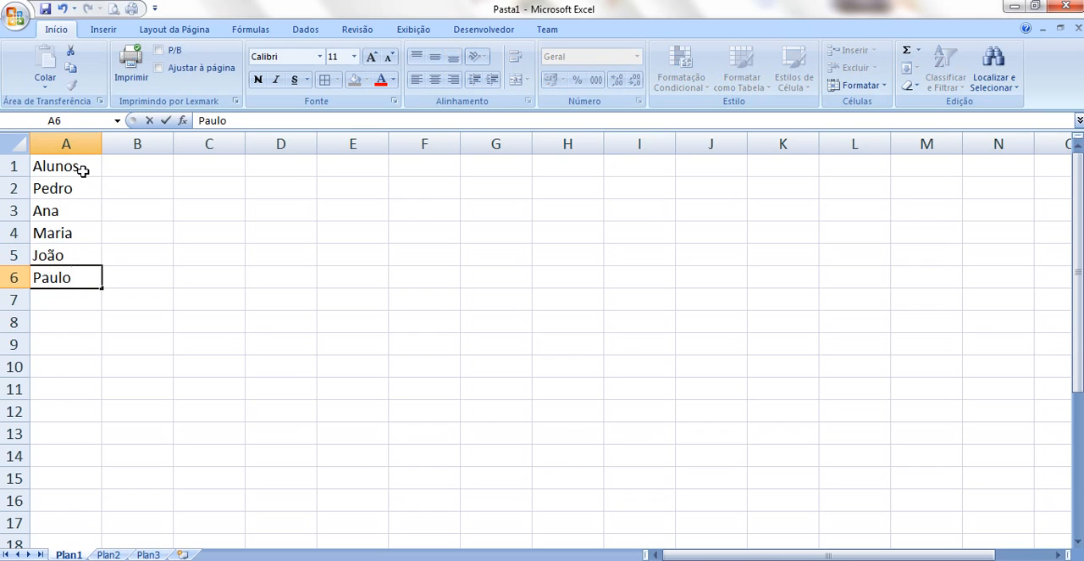
{"action": "key", "text": "Return"}
Enter the header "1º Bi" in cell B1 and fill the series across through E1, ending at "4º Bi"
{"action": "left_click", "coordinate": [112, 170]}
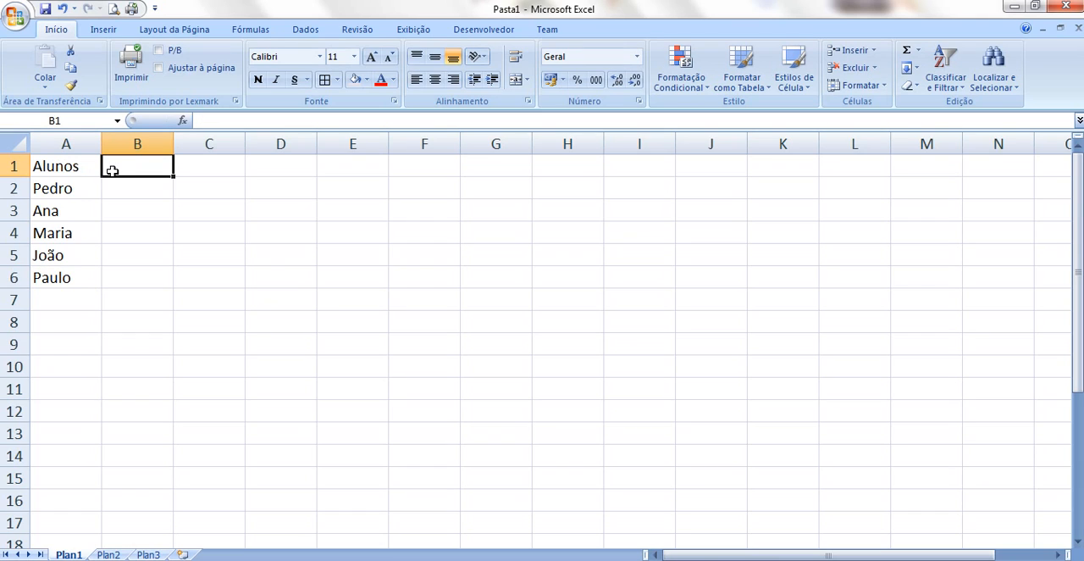
{"action": "type", "text": "1"}
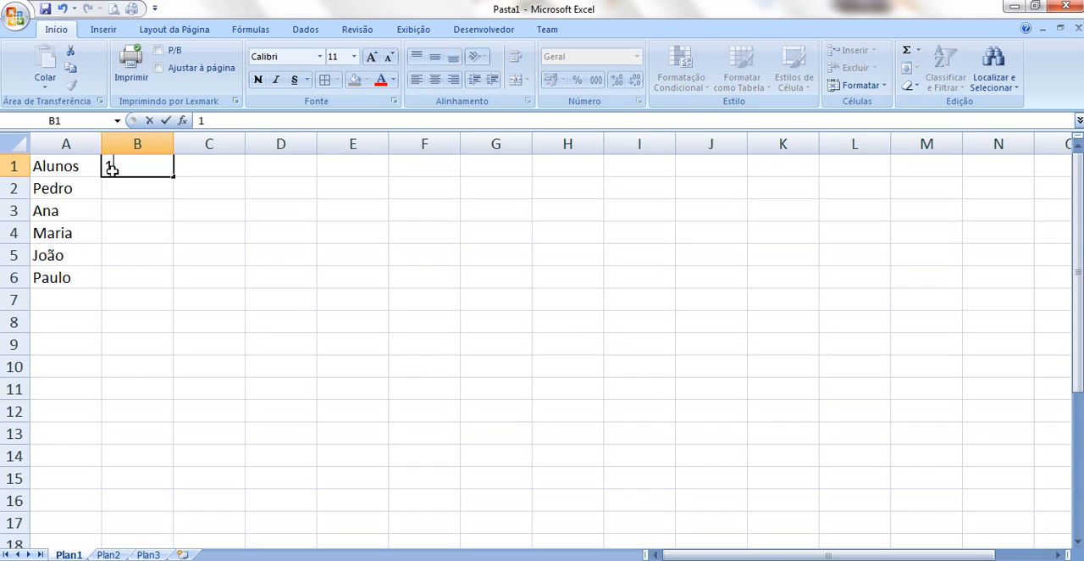
{"action": "type", "text": "º Bi"}
{"action": "key", "text": "Return"}
{"action": "left_click", "coordinate": [138, 164]}
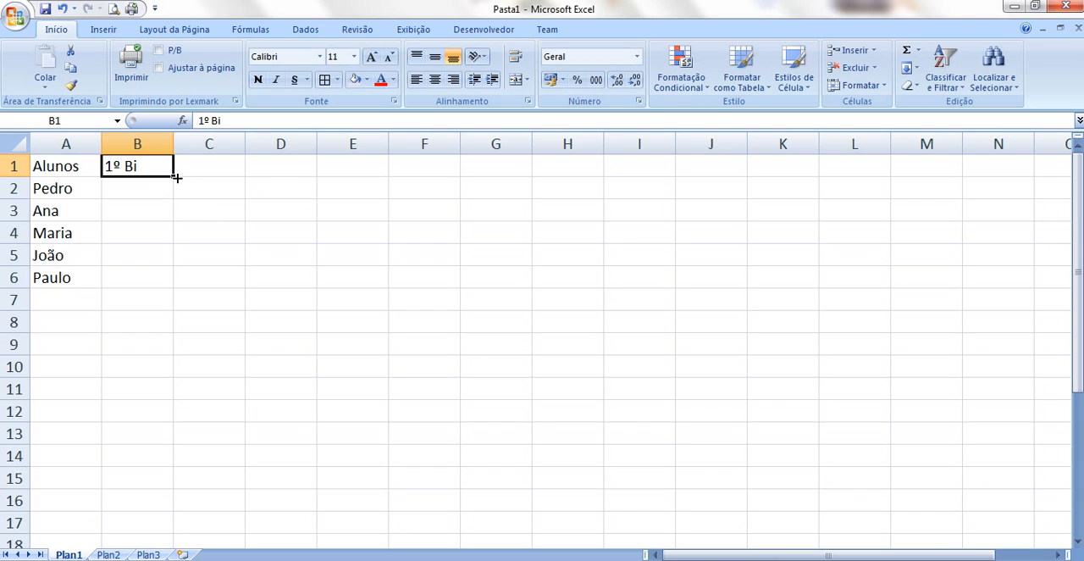
{"action": "left_click_drag", "start_coordinate": [177, 178], "coordinate": [366, 180]}
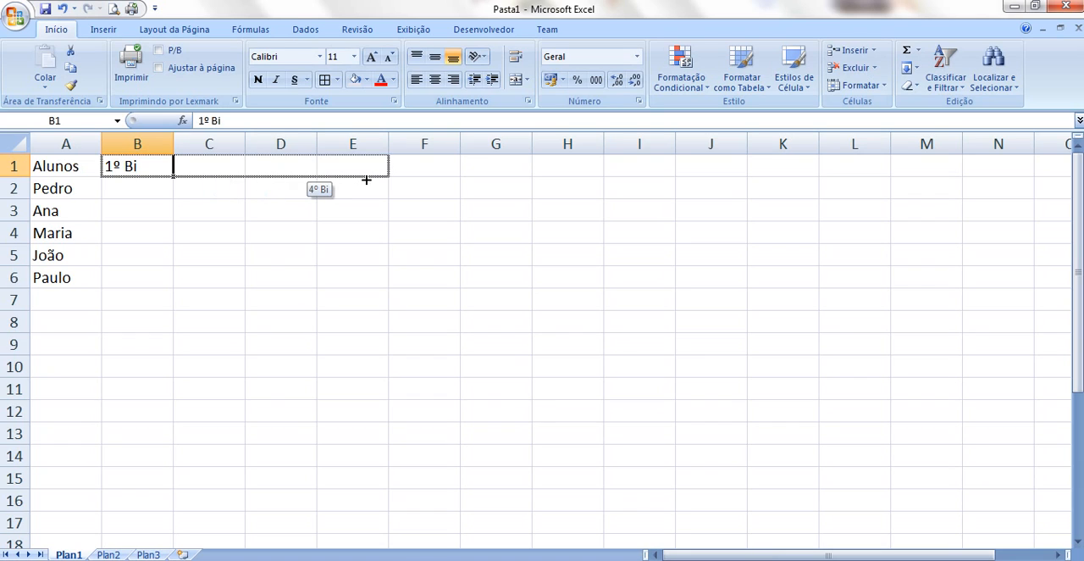
{"action": "left_click_drag", "start_coordinate": [365, 180], "coordinate": [366, 180]}
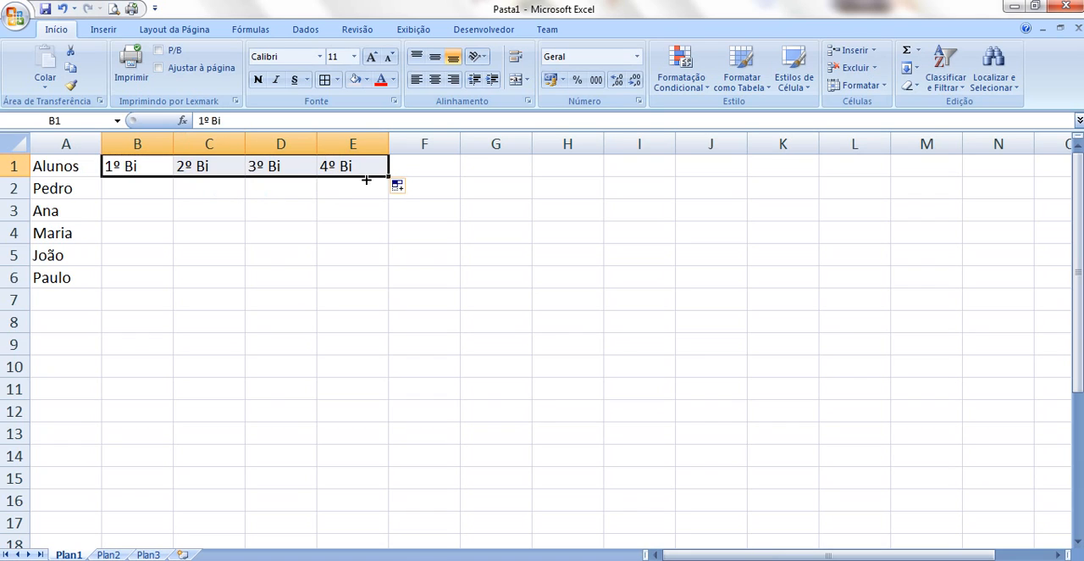
Enter the first student's grades 4, 6, 7 and 8 in cells B2 to E2
{"action": "left_click", "coordinate": [145, 190]}
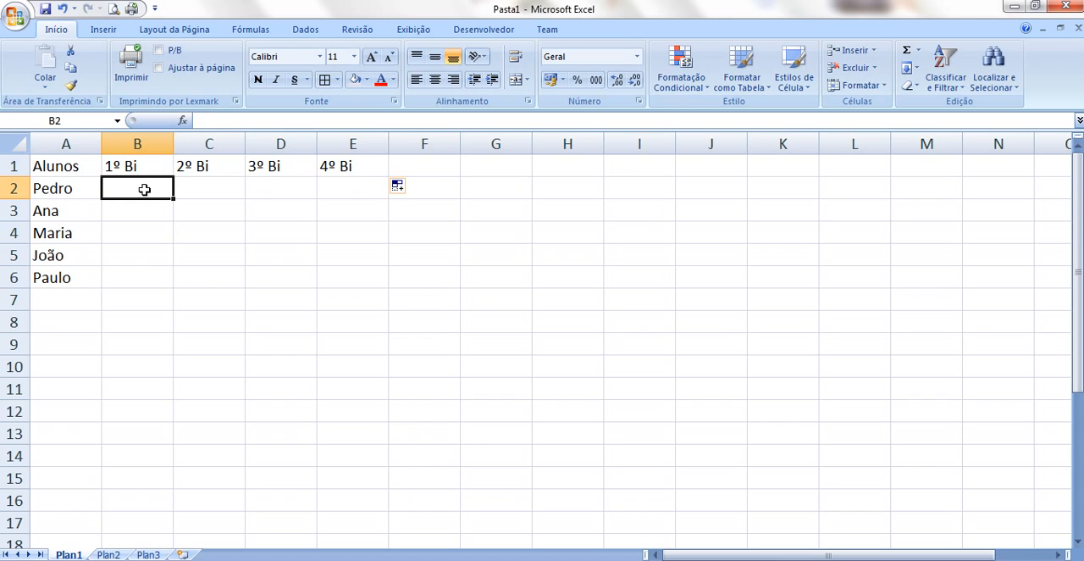
{"action": "type", "text": "4"}
{"action": "key", "text": "Tab"}
{"action": "type", "text": "6"}
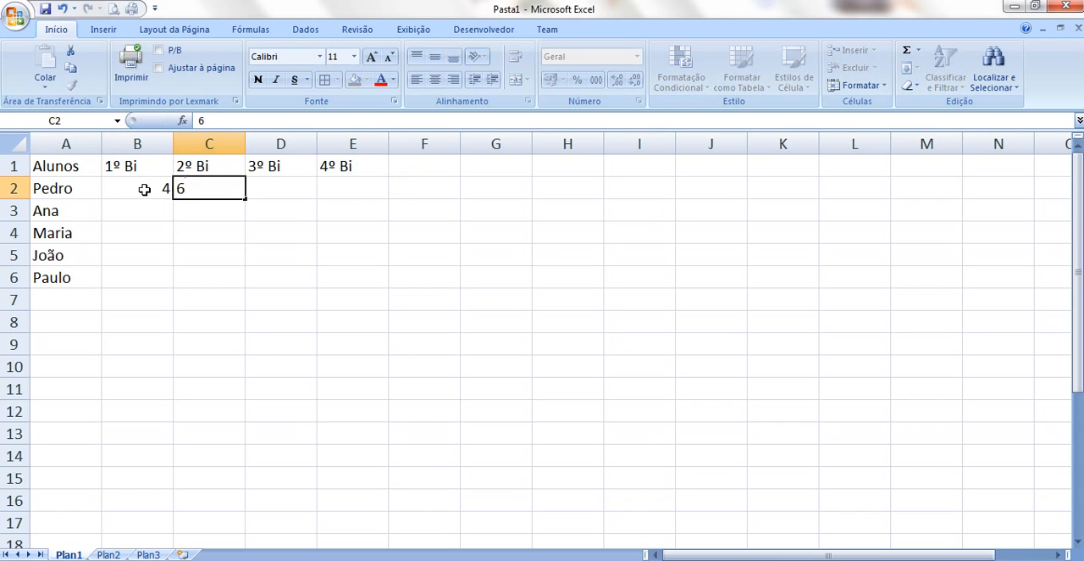
{"action": "key", "text": "Tab"}
{"action": "type", "text": "7"}
{"action": "key", "text": "Tab"}
{"action": "type", "text": "8"}
{"action": "key", "text": "Return"}
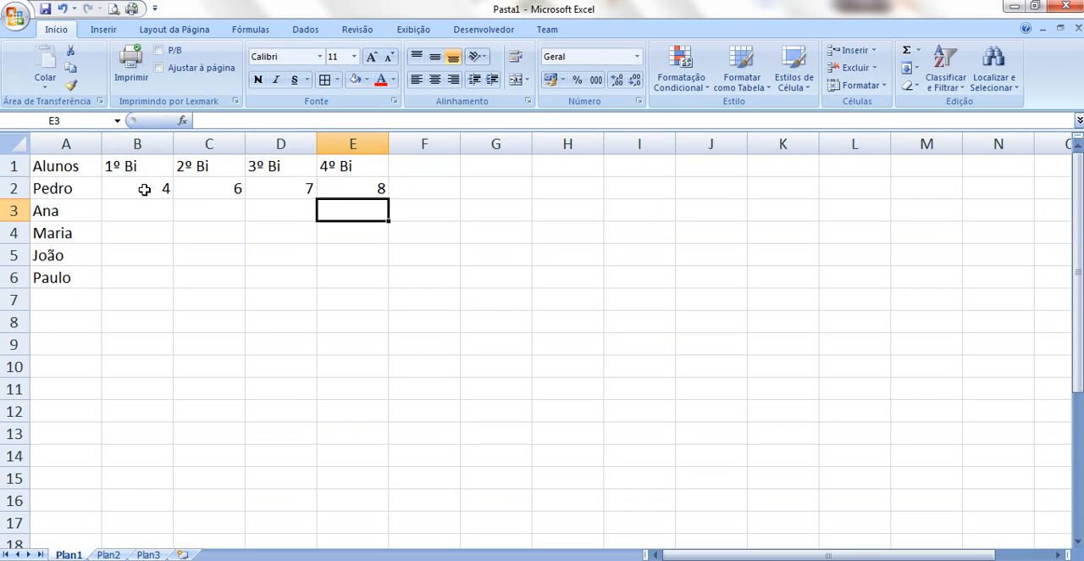
Enter the second student's grades 8, 5, 8 and 9 in cells B3 to E3
{"action": "type", "text": "9"}
{"action": "key", "text": "Left"}
{"action": "type", "text": "8"}
{"action": "key", "text": "Left"}
{"action": "type", "text": "5"}
{"action": "key", "text": "Left"}
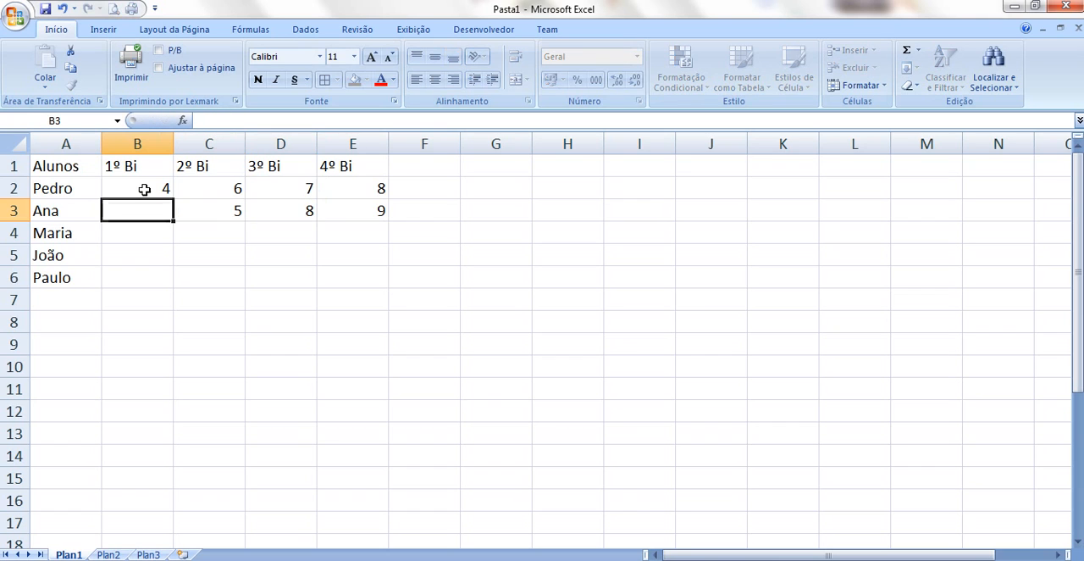
{"action": "type", "text": "8"}
{"action": "key", "text": "Return"}
Enter the third student's grades 9,5, 7,5, 8 and 9 in cells B4 to E4
{"action": "type", "text": "9,5"}
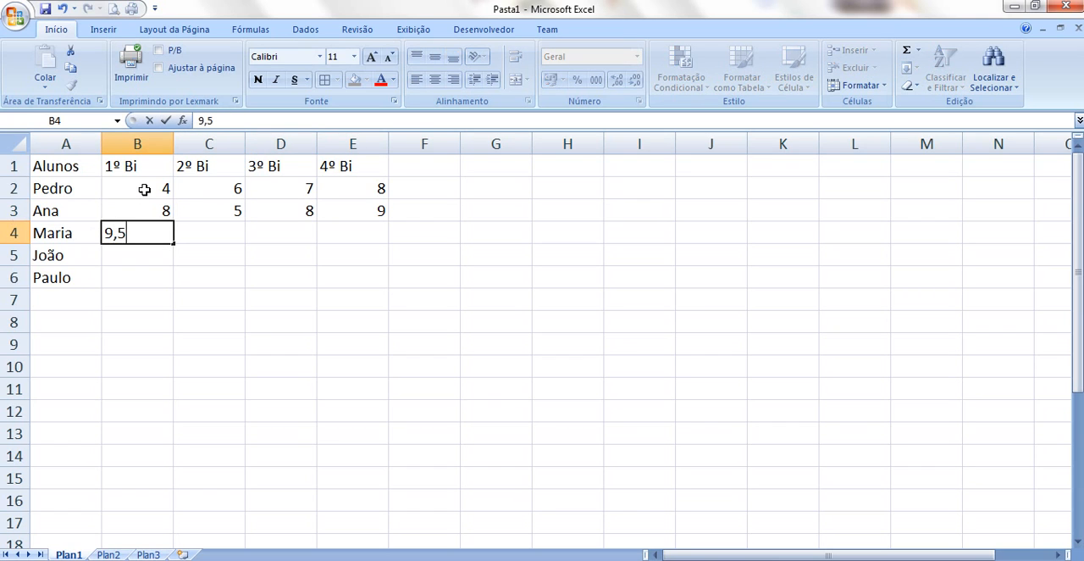
{"action": "key", "text": "Right"}
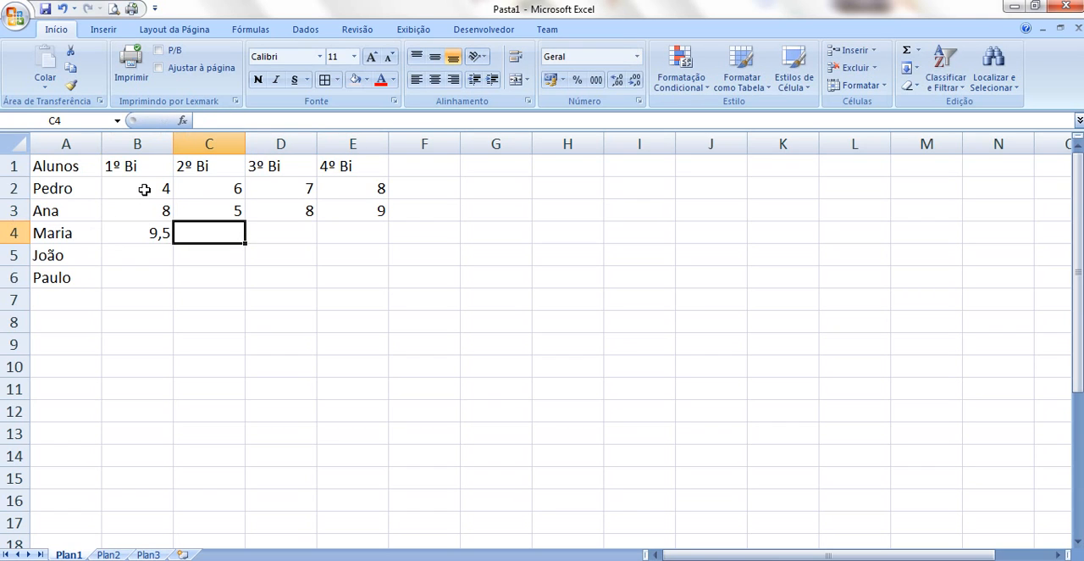
{"action": "type", "text": "7,5"}
{"action": "key", "text": "Right"}
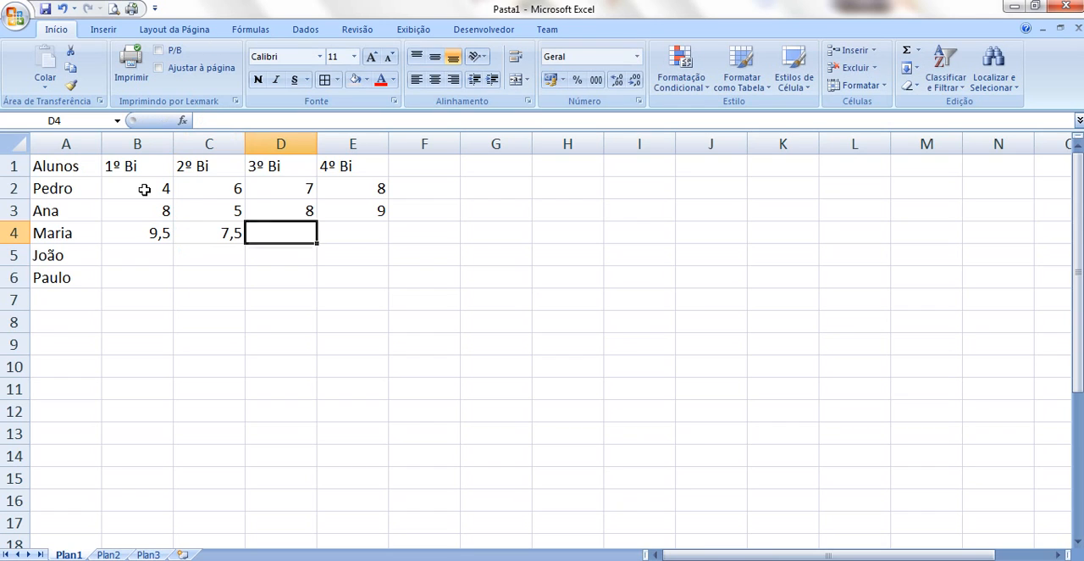
{"action": "type", "text": "8"}
{"action": "key", "text": "Right"}
{"action": "type", "text": "9"}
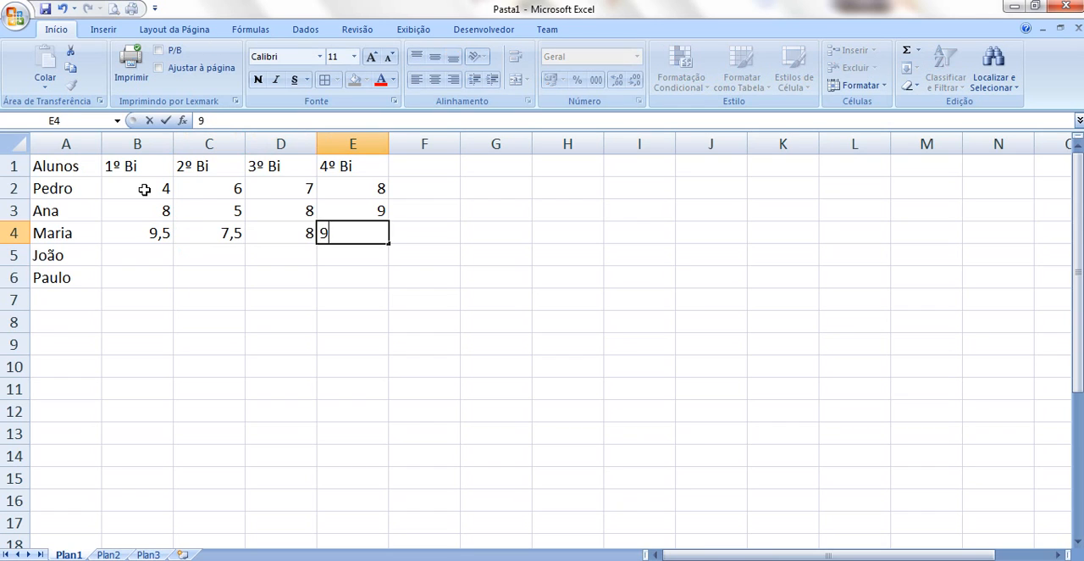
{"action": "key", "text": "Return"}
Enter the fourth student's grades 7, 5,5, 4 and 6 in cells B5 to E5
{"action": "type", "text": "6"}
{"action": "key", "text": "Left"}
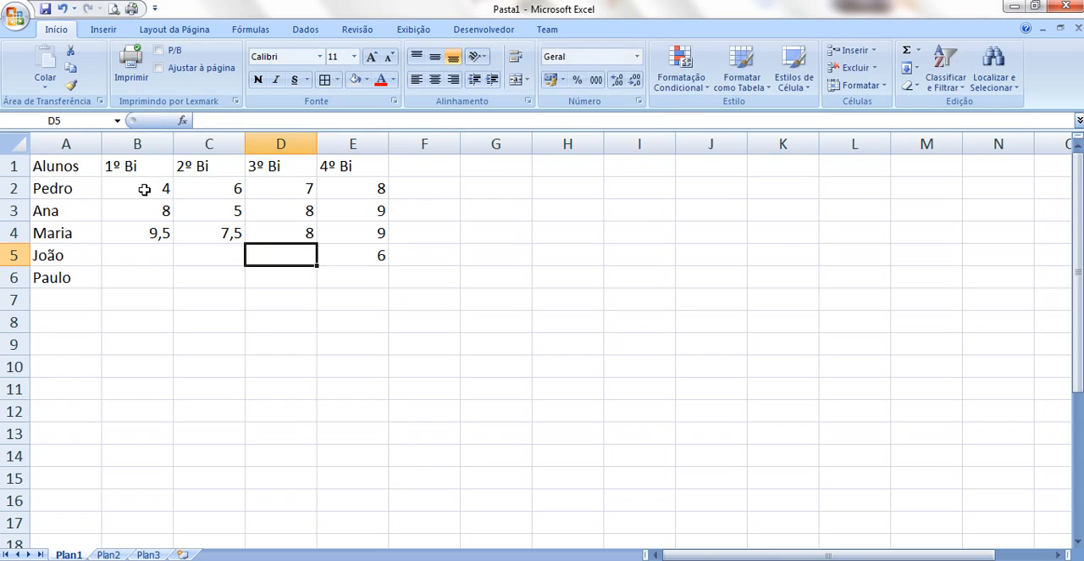
{"action": "type", "text": "4"}
{"action": "key", "text": "Left"}
{"action": "type", "text": "5,"}
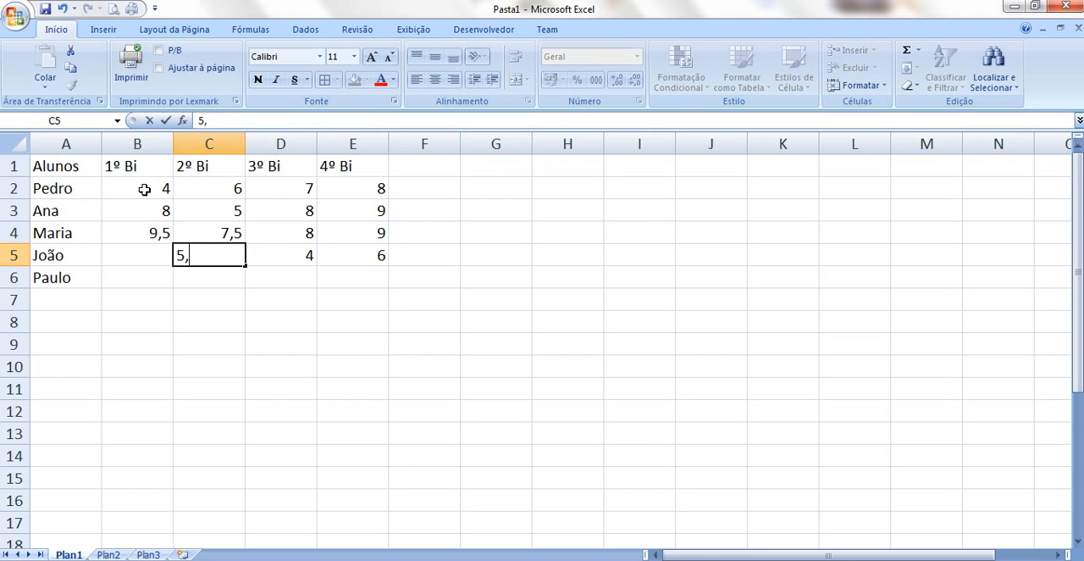
{"action": "type", "text": "5"}
{"action": "key", "text": "Return"}
{"action": "key", "text": "Left"}
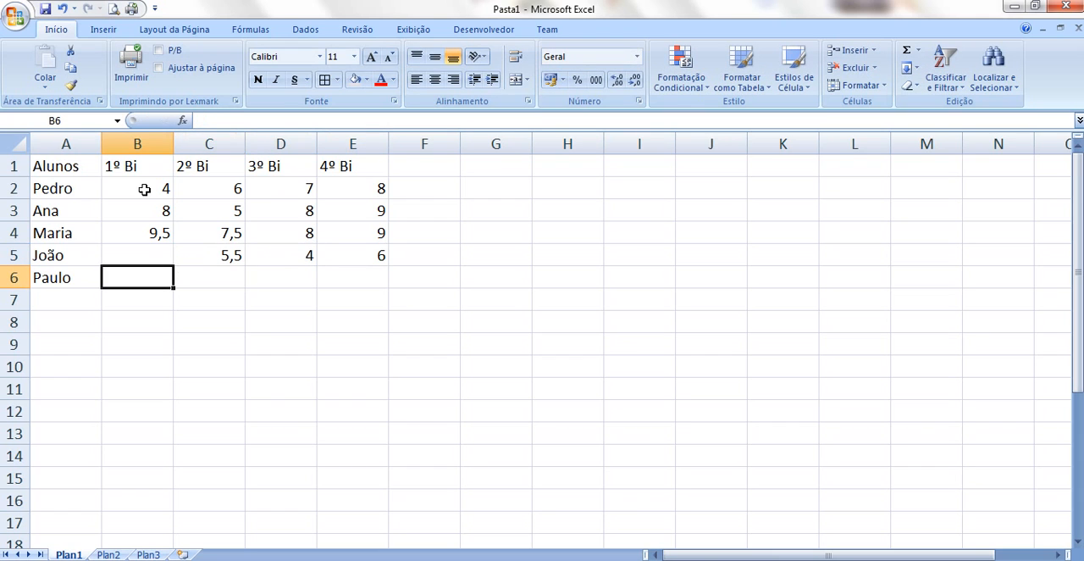
{"action": "key", "text": "Up"}
{"action": "type", "text": "7"}
{"action": "key", "text": "Return"}
Enter the fifth student's grades 8, 4, 6,5 and 7 in cells B6 to E6
{"action": "type", "text": "8"}
{"action": "key", "text": "Right"}
{"action": "key", "text": "Tab"}
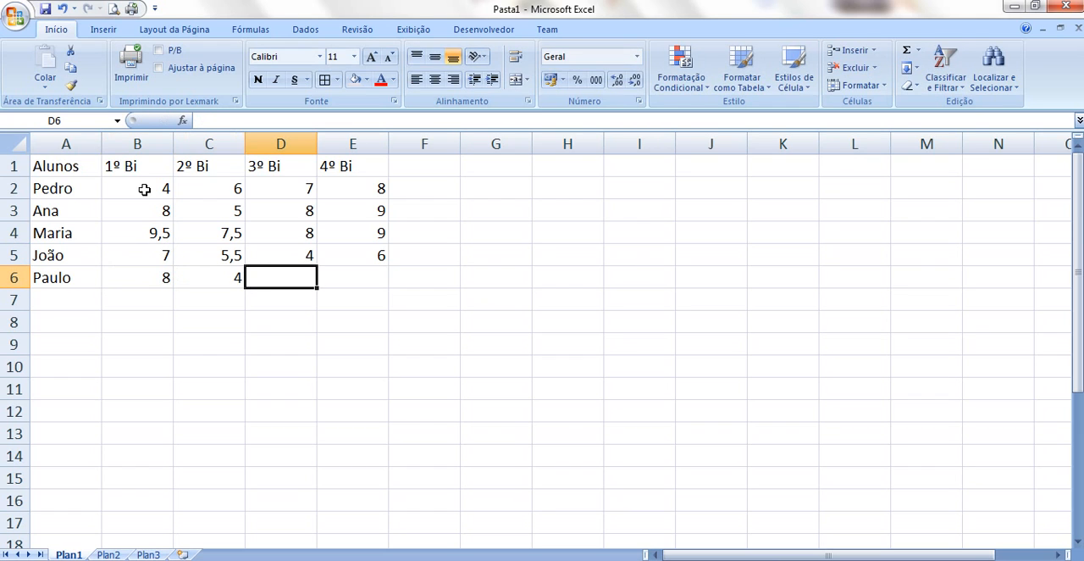
{"action": "type", "text": "6,7"}
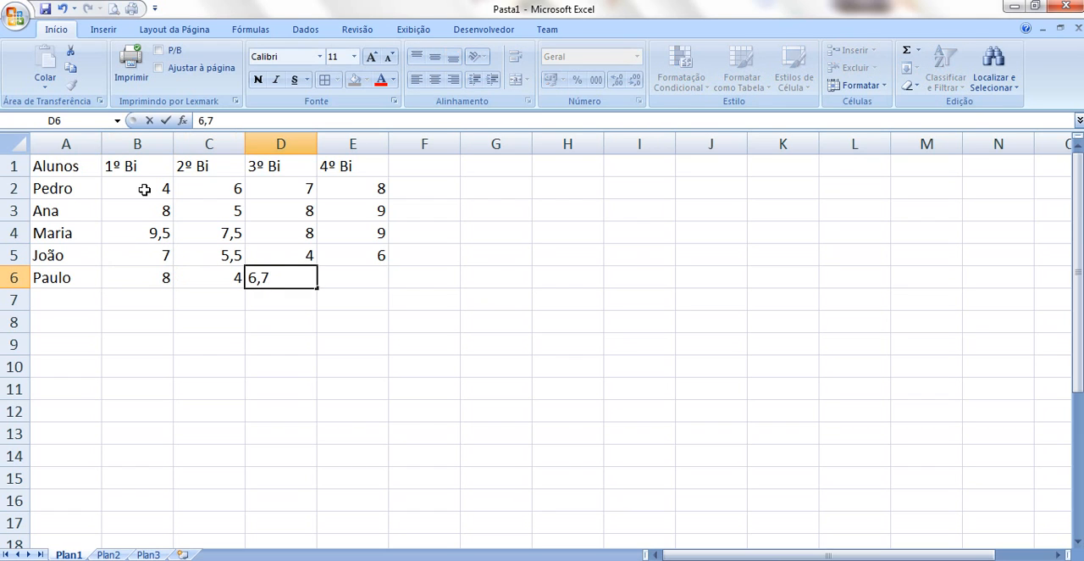
{"action": "key", "text": "BackSpace"}
{"action": "type", "text": "5"}
{"action": "key", "text": "Tab"}
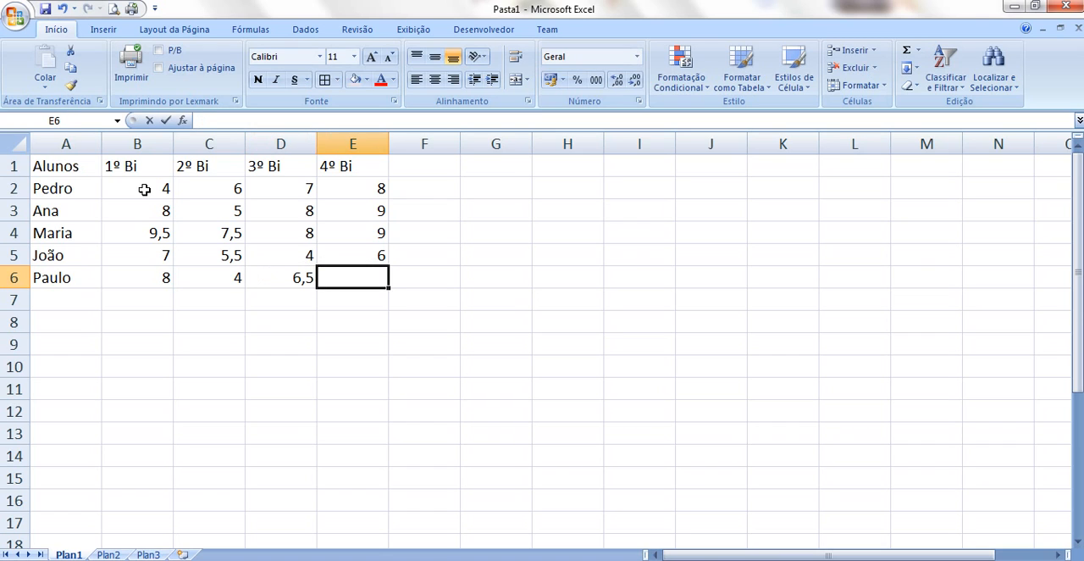
{"action": "type", "text": "7"}
{"action": "key", "text": "Tab"}
{"action": "left_click", "coordinate": [258, 381]}
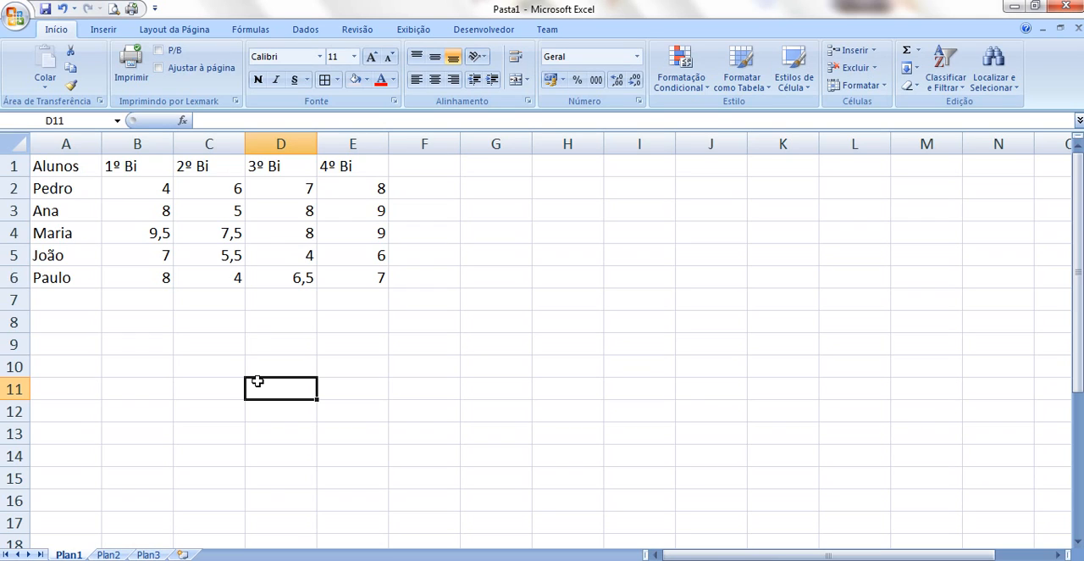
List the sample numbers 4, 6, 7, 8, 1 and 2 down cells B8 to B13
{"action": "left_click", "coordinate": [166, 344]}
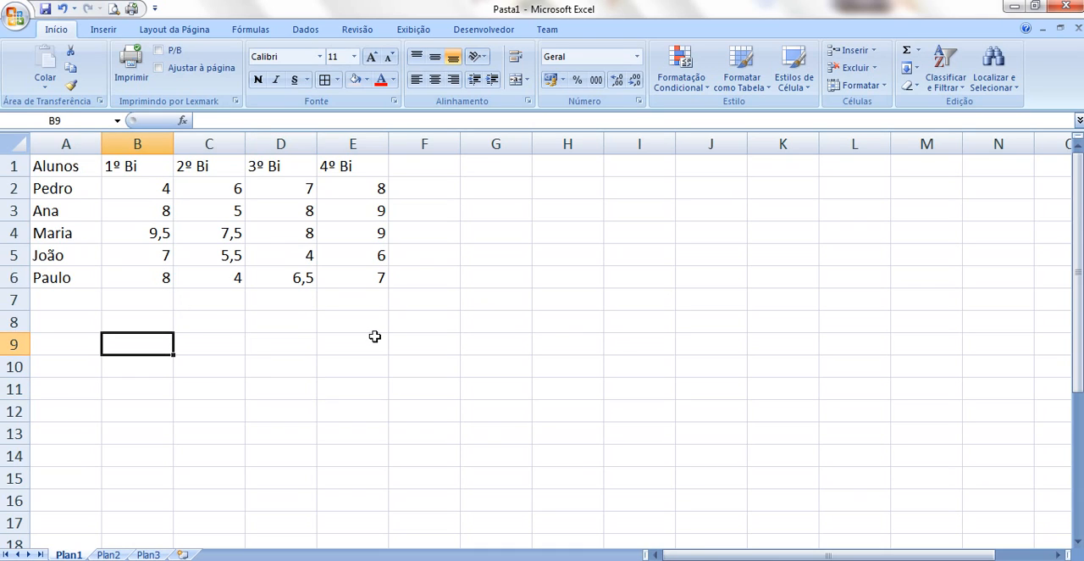
{"action": "left_click", "coordinate": [129, 319]}
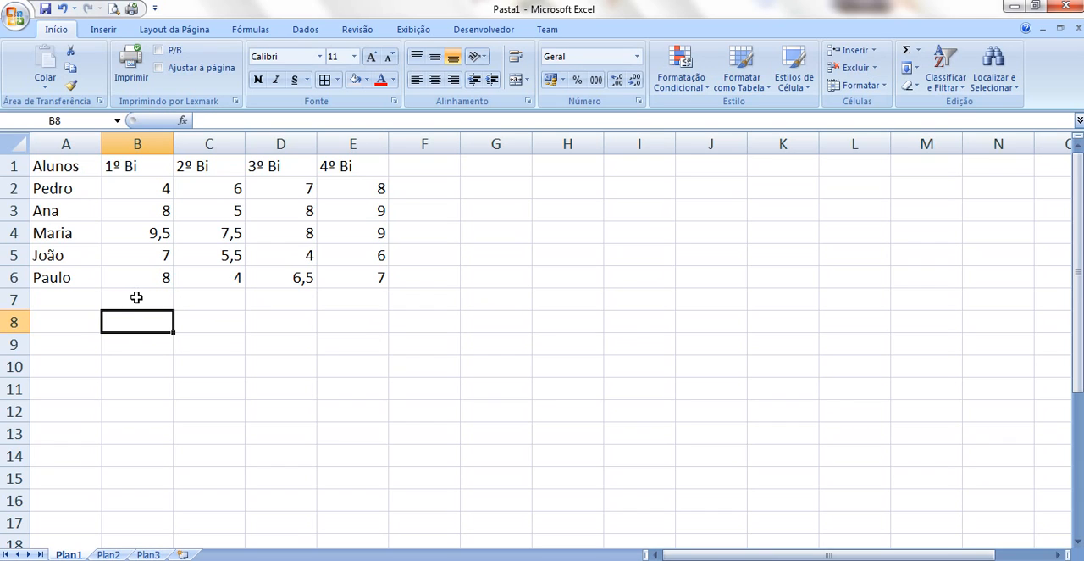
{"action": "type", "text": "4"}
{"action": "key", "text": "Return"}
{"action": "type", "text": "6"}
{"action": "key", "text": "Return"}
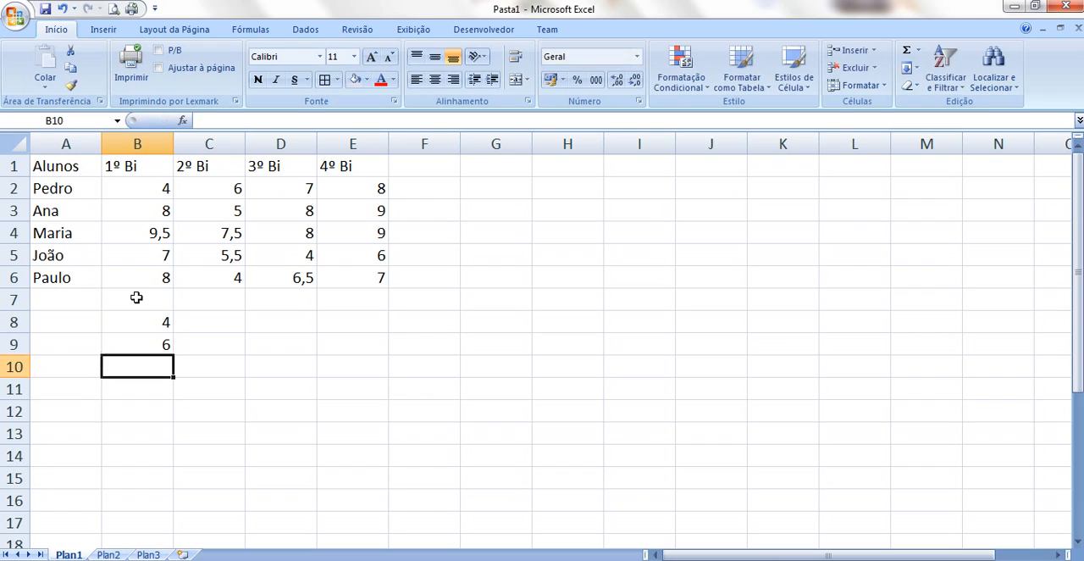
{"action": "type", "text": "7"}
{"action": "key", "text": "Return"}
{"action": "type", "text": "8"}
{"action": "key", "text": "Return"}
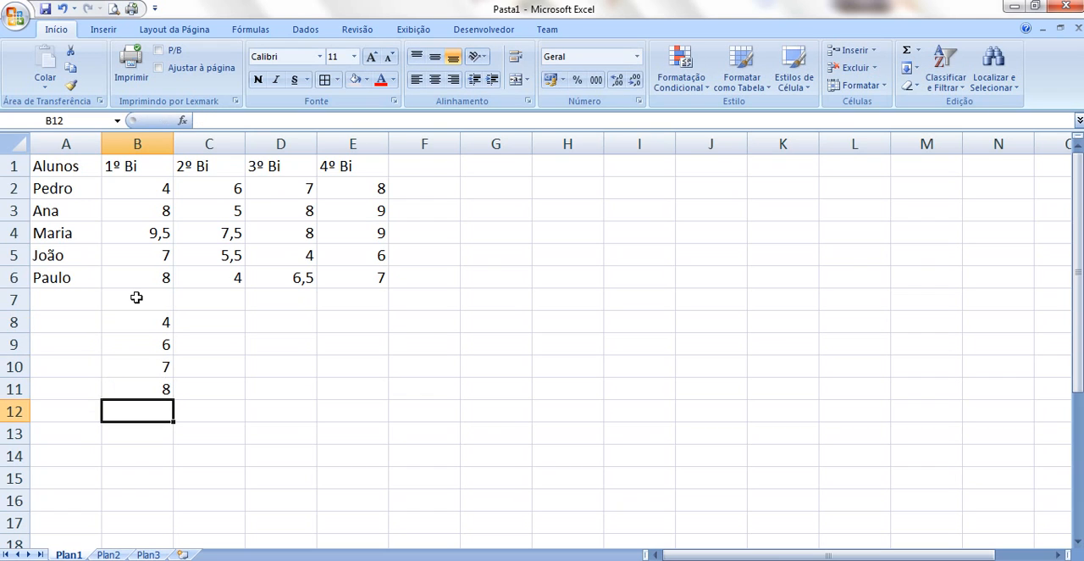
{"action": "type", "text": "1"}
{"action": "key", "text": "Return"}
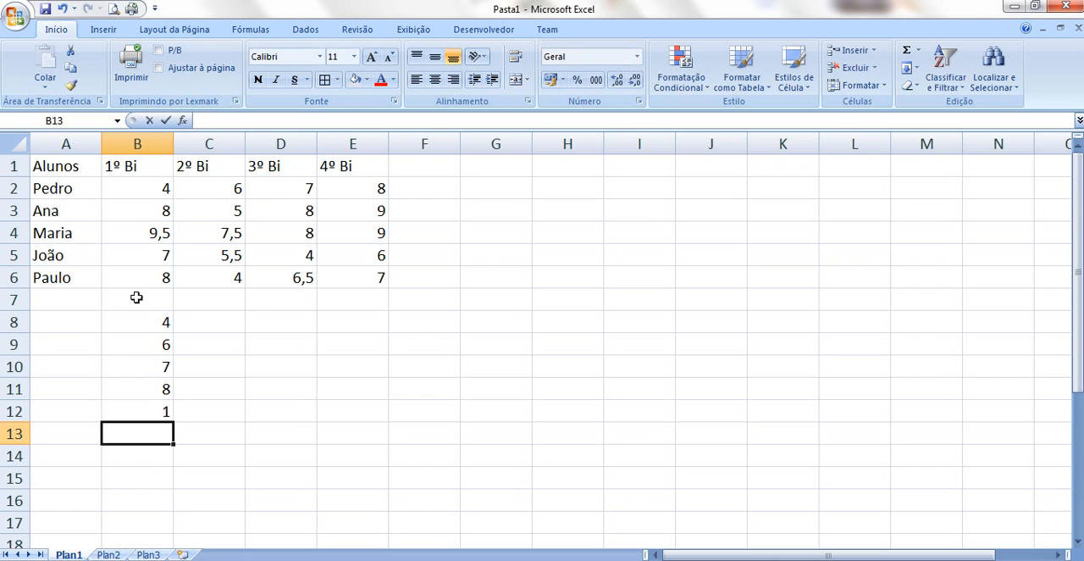
{"action": "type", "text": "2"}
{"action": "key", "text": "Return"}
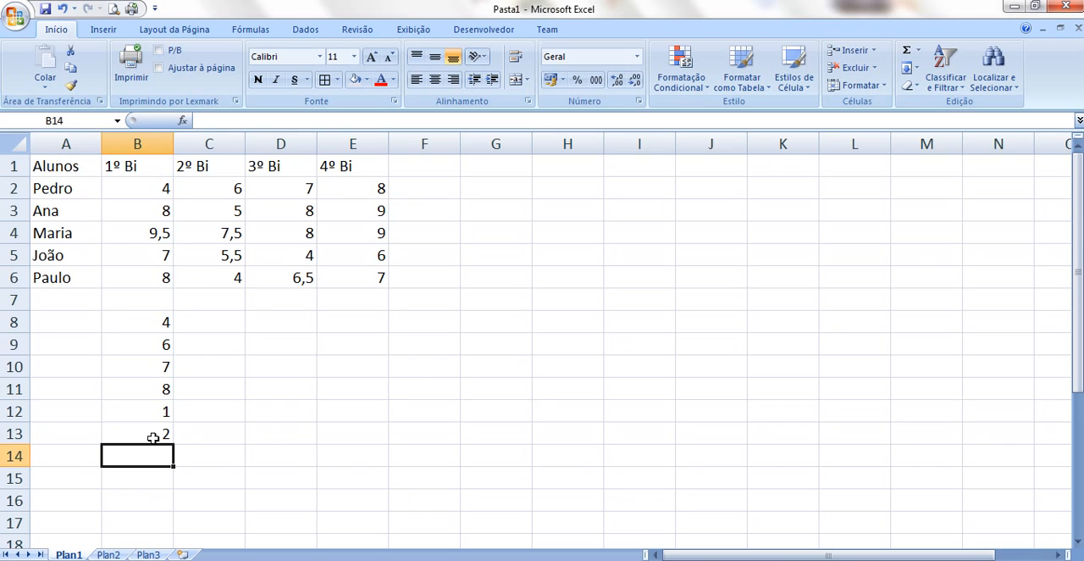
Enter the formula =B9+B8 in cell B14
{"action": "type", "text": "="}
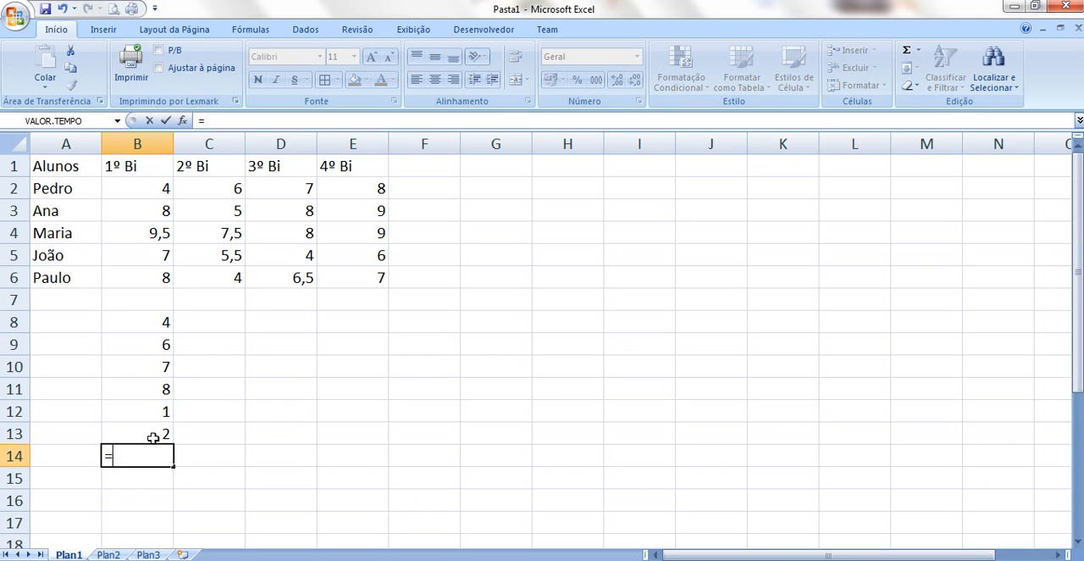
{"action": "left_click", "coordinate": [145, 347]}
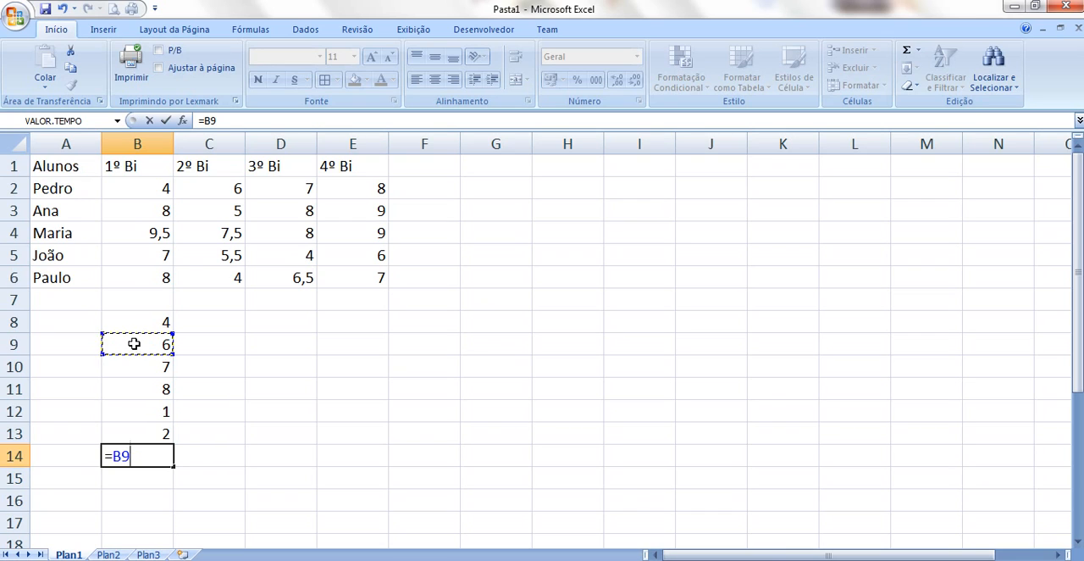
{"action": "type", "text": "+"}
{"action": "left_click", "coordinate": [149, 319]}
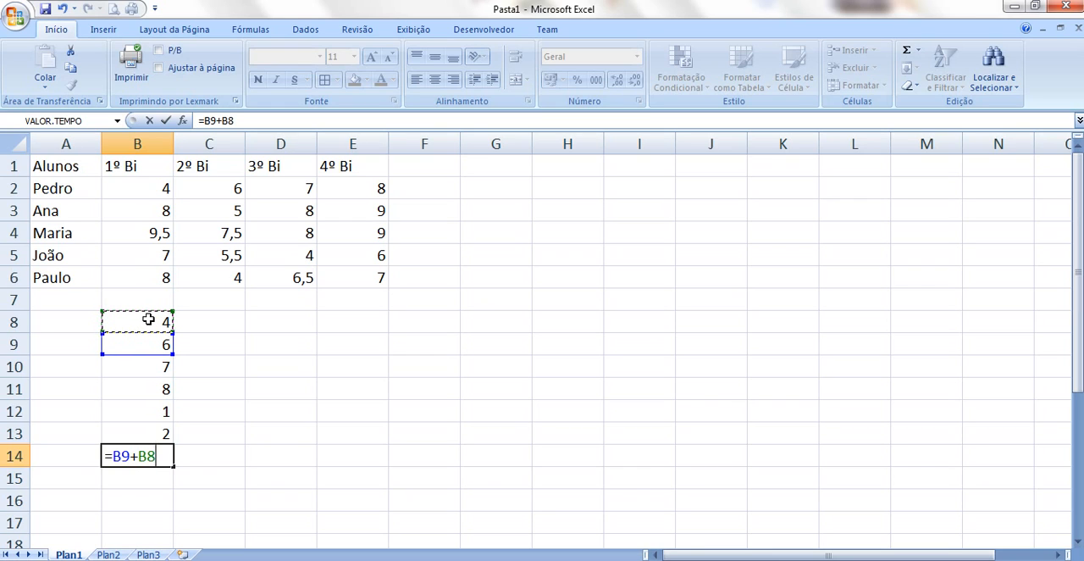
{"action": "key", "text": "Return"}
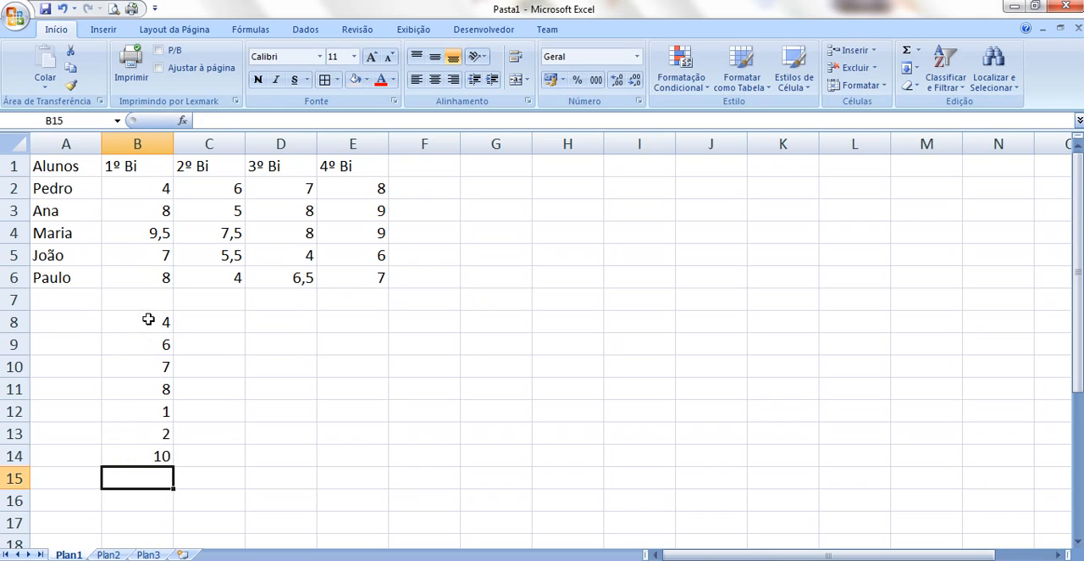
Extend the formula in cell B14 to =B9+B8-B13*B12/B11+B10
{"action": "left_click", "coordinate": [155, 456]}
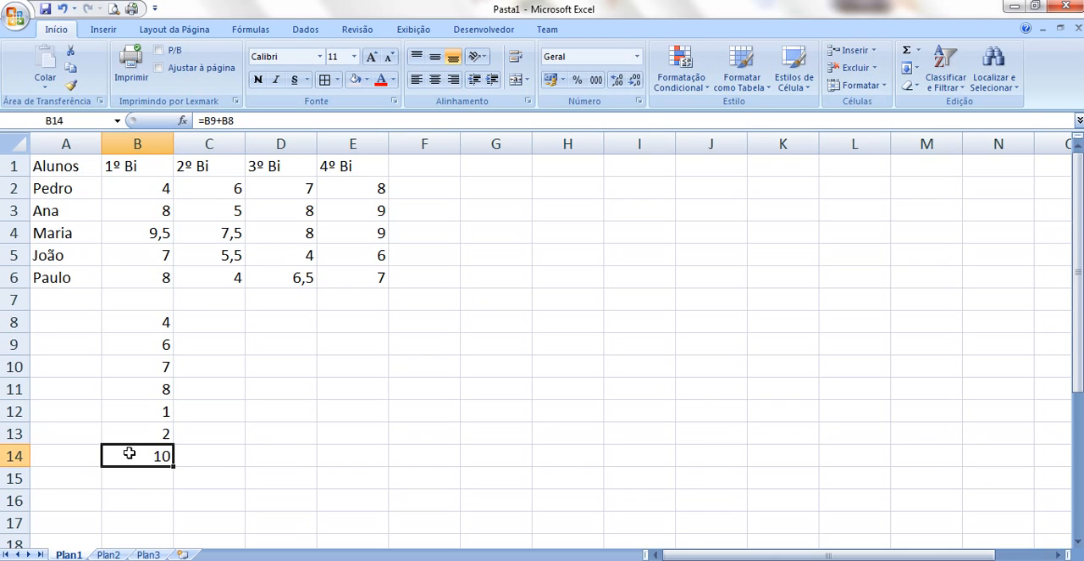
{"action": "double_click", "coordinate": [165, 455]}
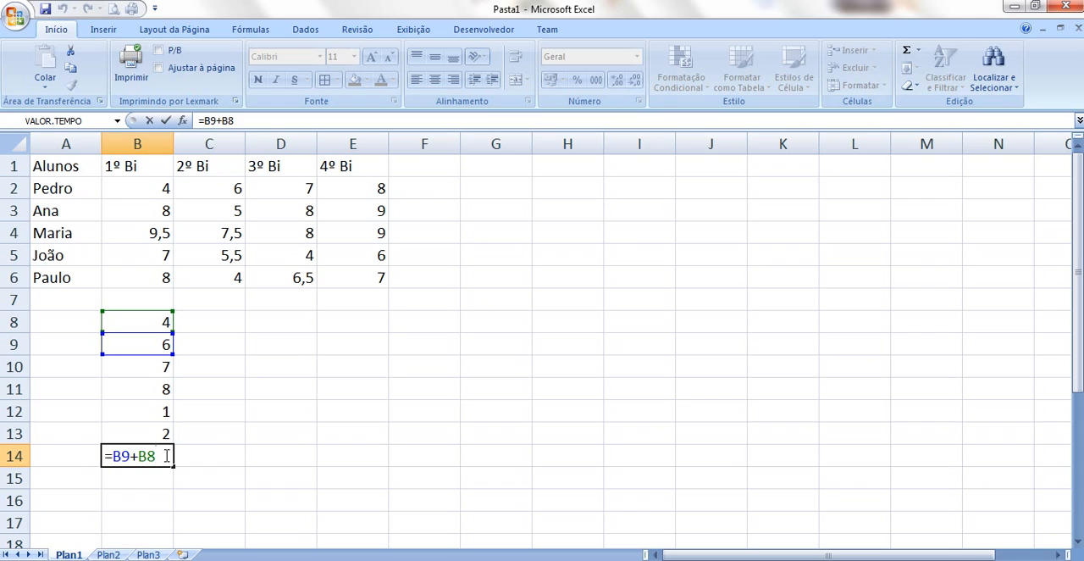
{"action": "type", "text": "-"}
{"action": "mouse_move", "coordinate": [161, 432]}
{"action": "left_mouse_down"}
{"action": "mouse_move", "coordinate": [150, 378]}
{"action": "mouse_move", "coordinate": [149, 434]}
{"action": "left_mouse_up"}
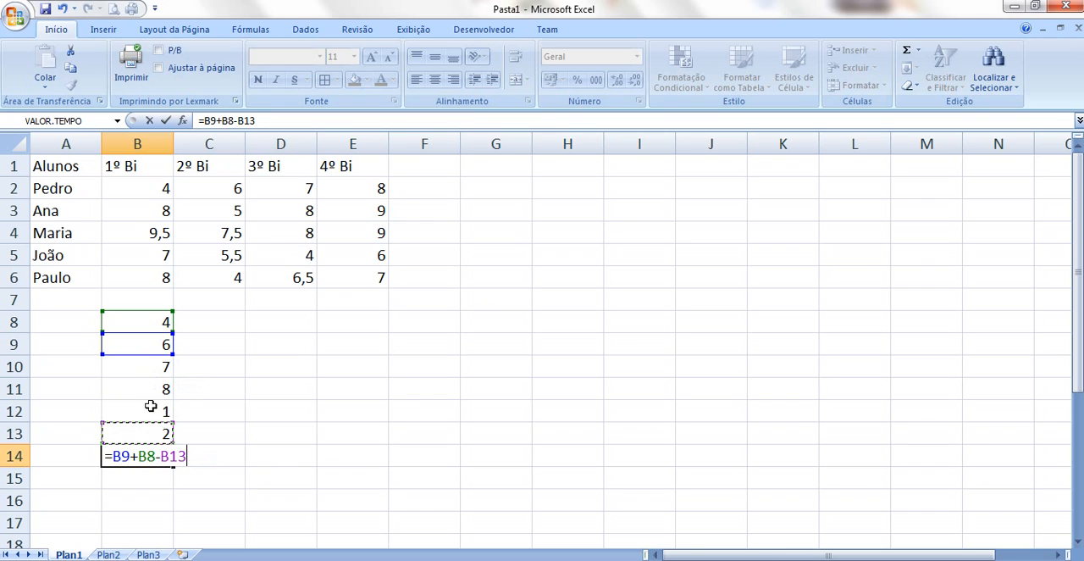
{"action": "type", "text": "*"}
{"action": "left_click", "coordinate": [150, 409]}
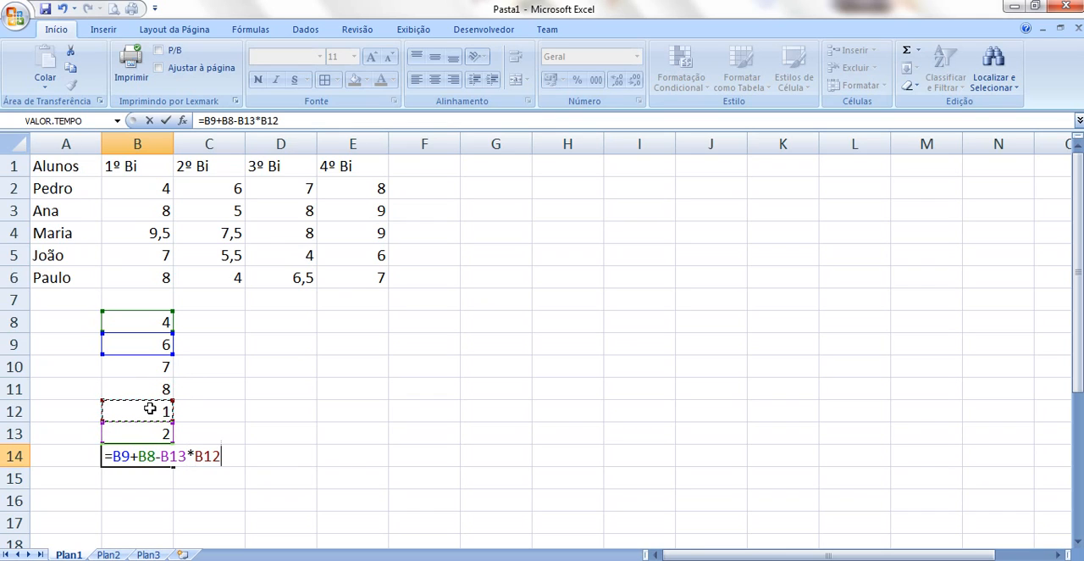
{"action": "type", "text": "/"}
{"action": "left_click", "coordinate": [148, 388]}
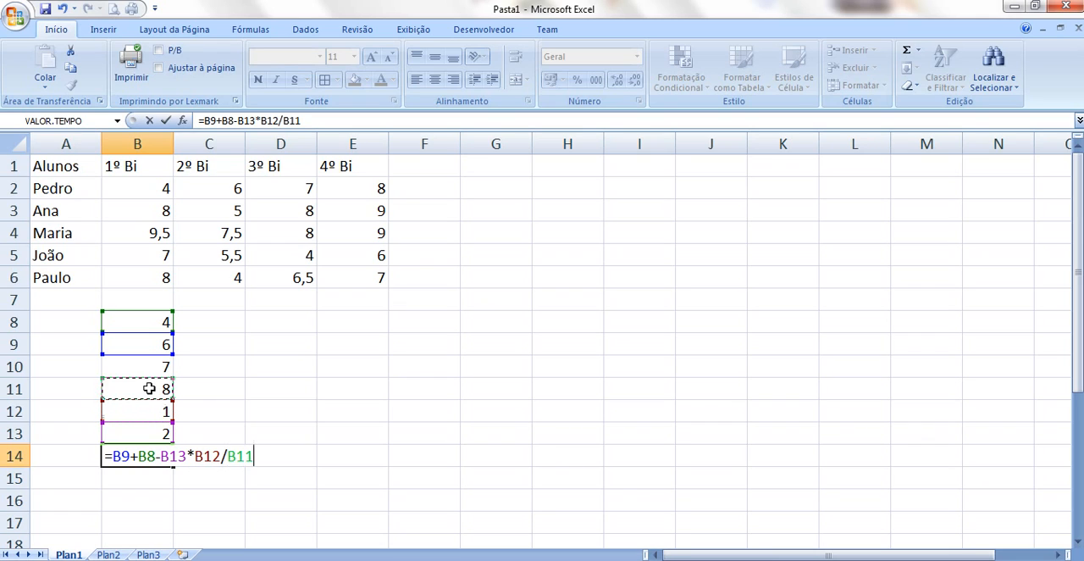
{"action": "type", "text": "+"}
{"action": "left_click", "coordinate": [146, 370]}
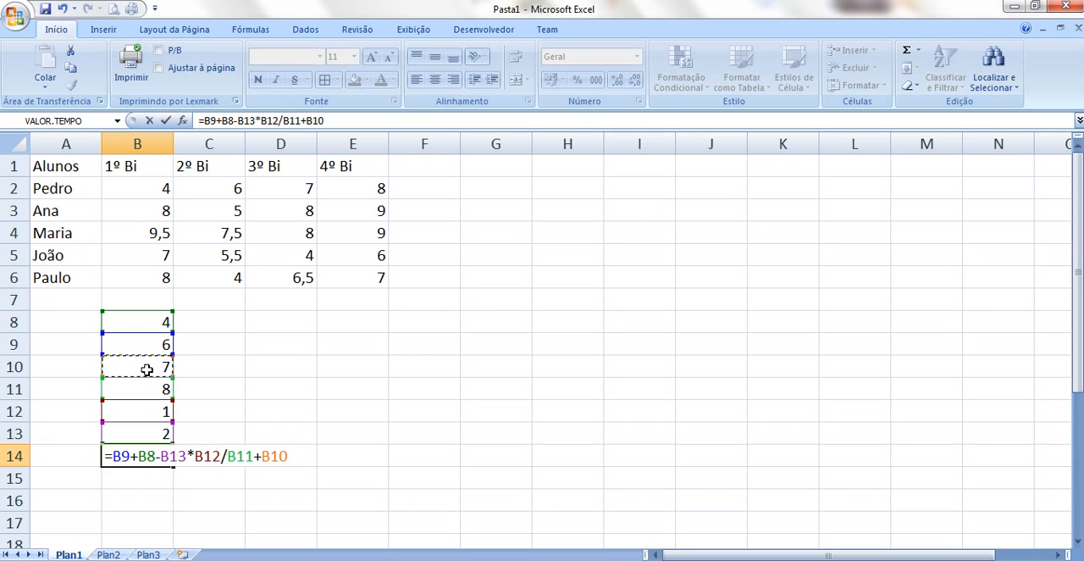
{"action": "key", "text": "Return"}
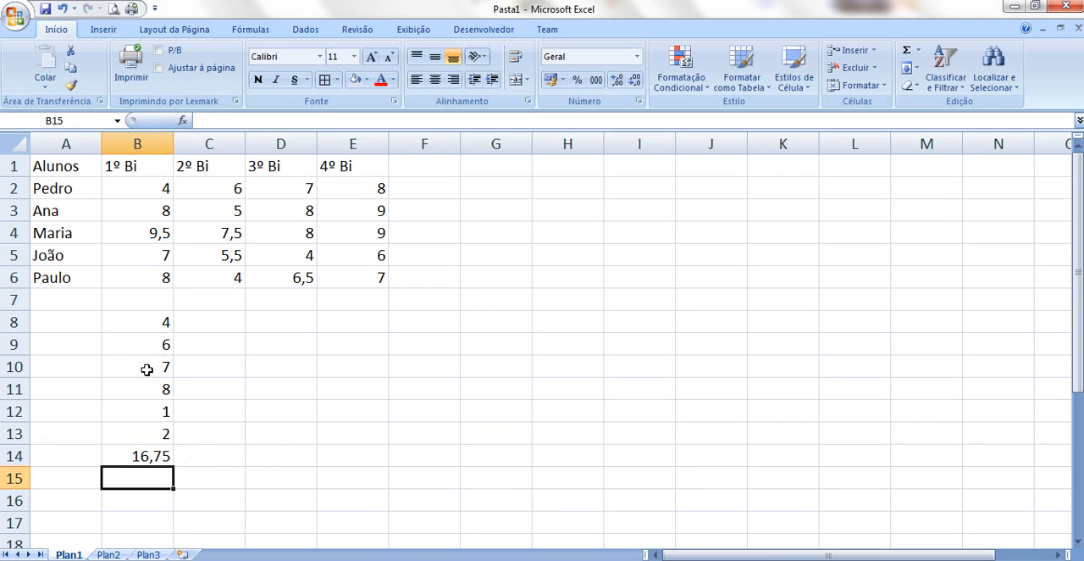
{"action": "left_click", "coordinate": [161, 457]}
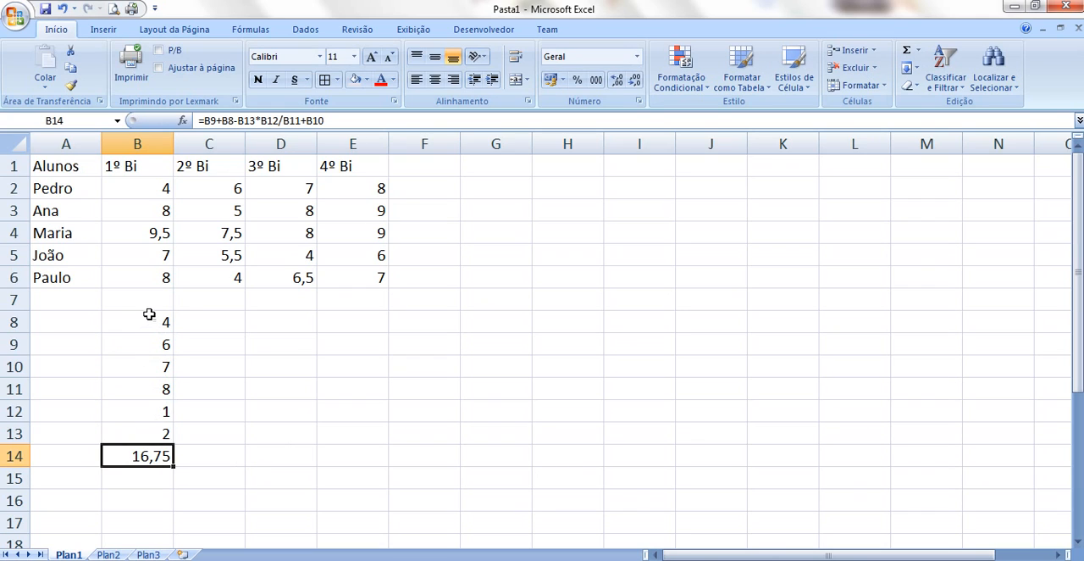
Apply the R$ accounting number format to cells B8 to B14
{"action": "left_click_drag", "start_coordinate": [150, 315], "coordinate": [150, 451]}
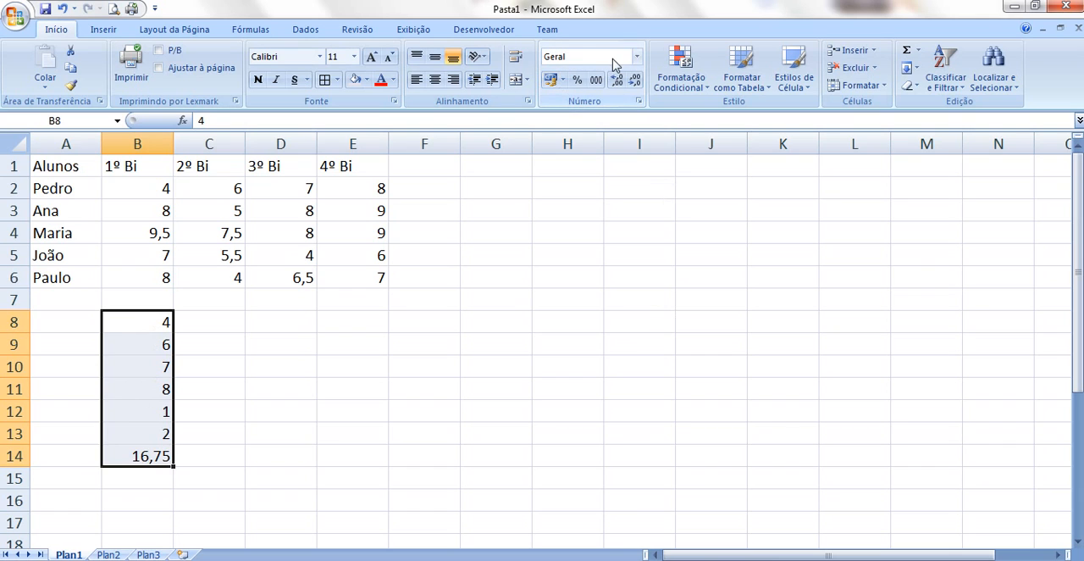
{"action": "left_click", "coordinate": [638, 57]}
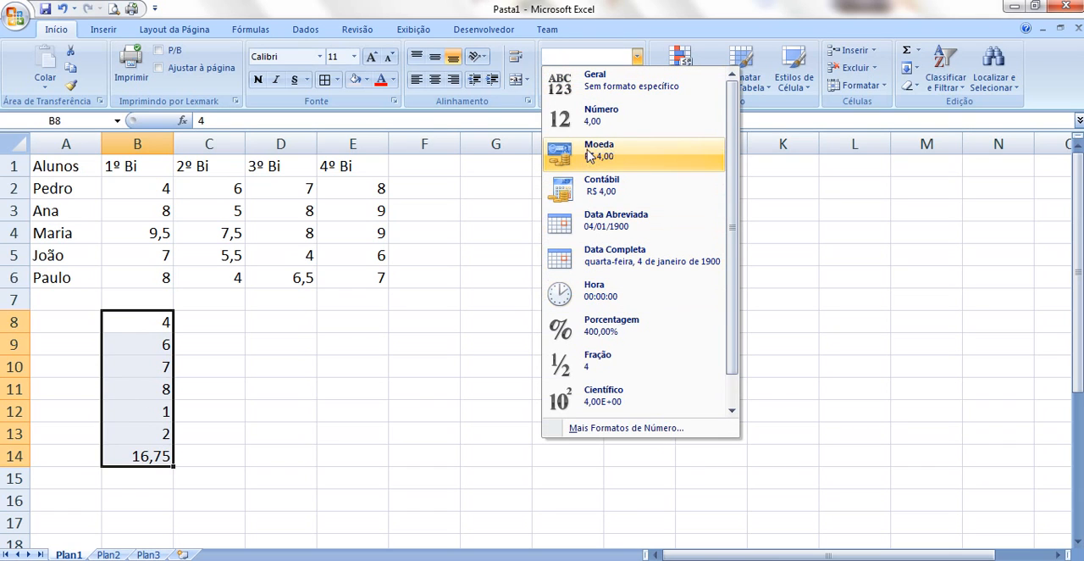
{"action": "left_click", "coordinate": [646, 43]}
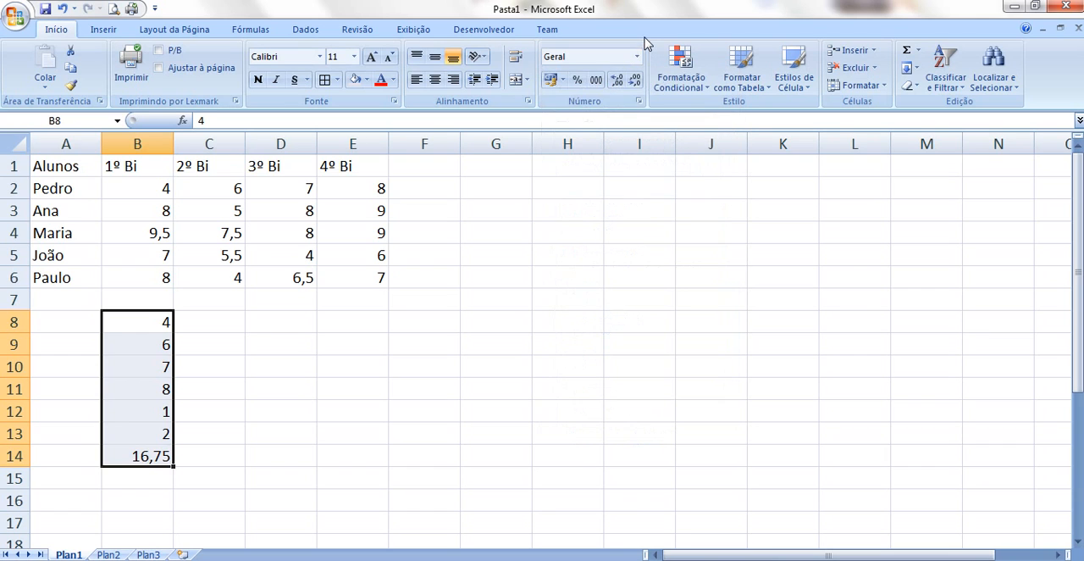
{"action": "left_click", "coordinate": [553, 79]}
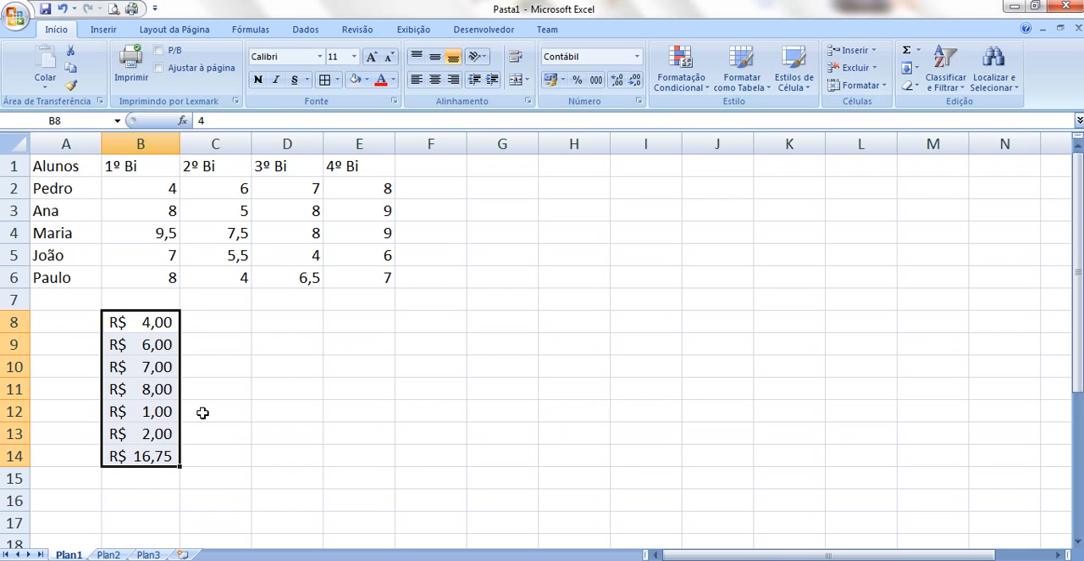
{"action": "left_click", "coordinate": [288, 391]}
Delete the sample numbers and the formula result from cells B8 to B14
{"action": "left_click_drag", "start_coordinate": [158, 327], "coordinate": [152, 454]}
{"action": "key", "text": "Delete"}
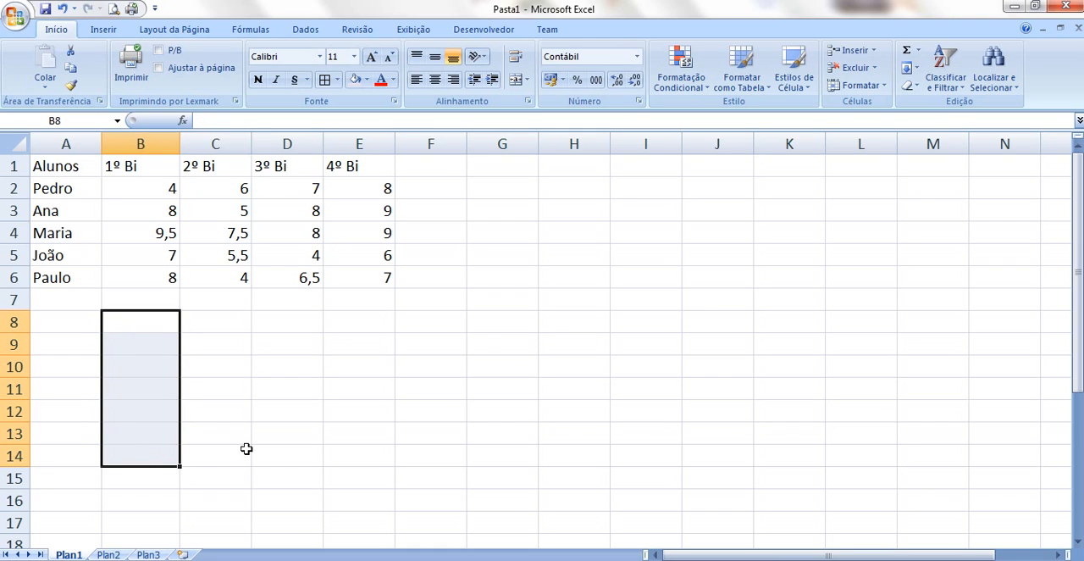
{"action": "left_click", "coordinate": [247, 449]}
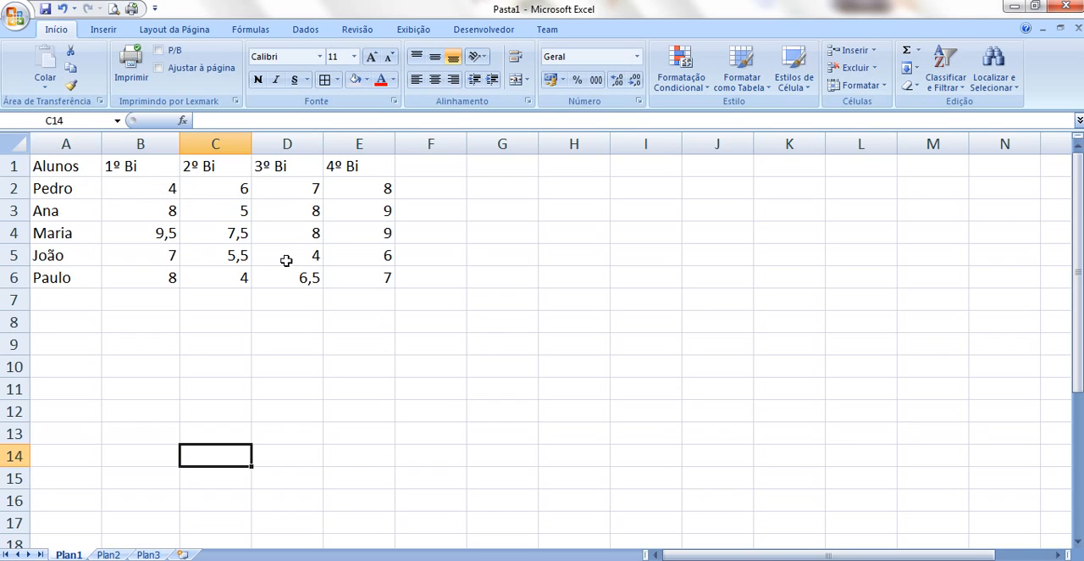
Sum the first-period grades with =SOMA(B2:B6) in cell B7, and clear that cell again
{"action": "left_click_drag", "start_coordinate": [167, 187], "coordinate": [159, 281]}
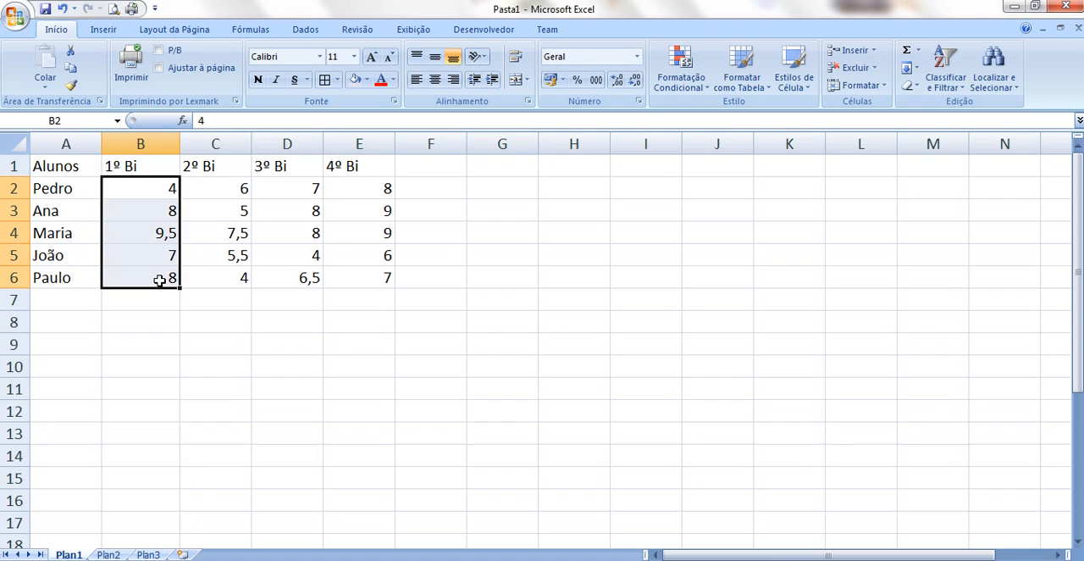
{"action": "left_click", "coordinate": [153, 298]}
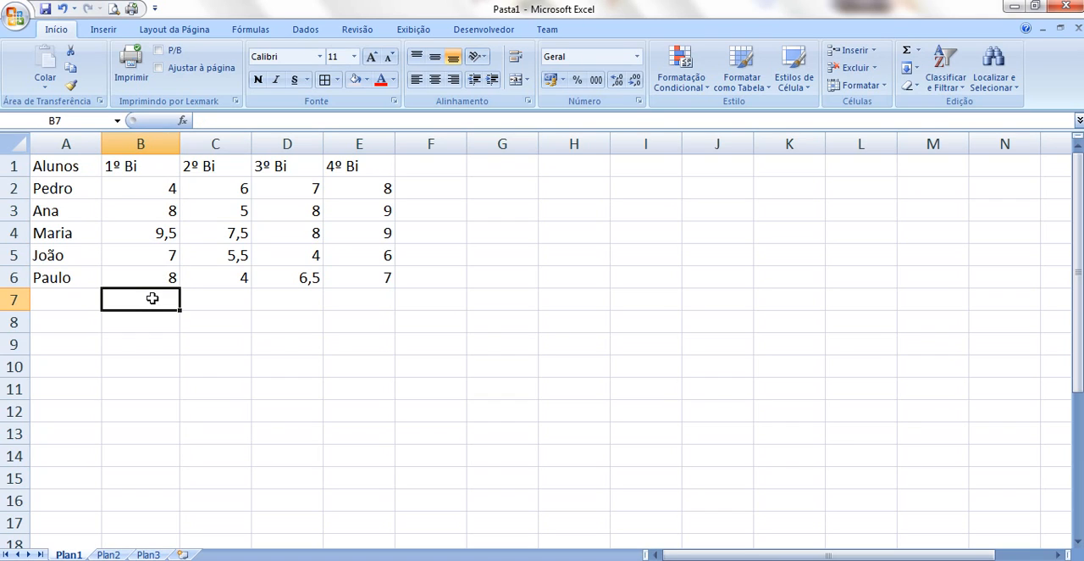
{"action": "type", "text": "=soma"}
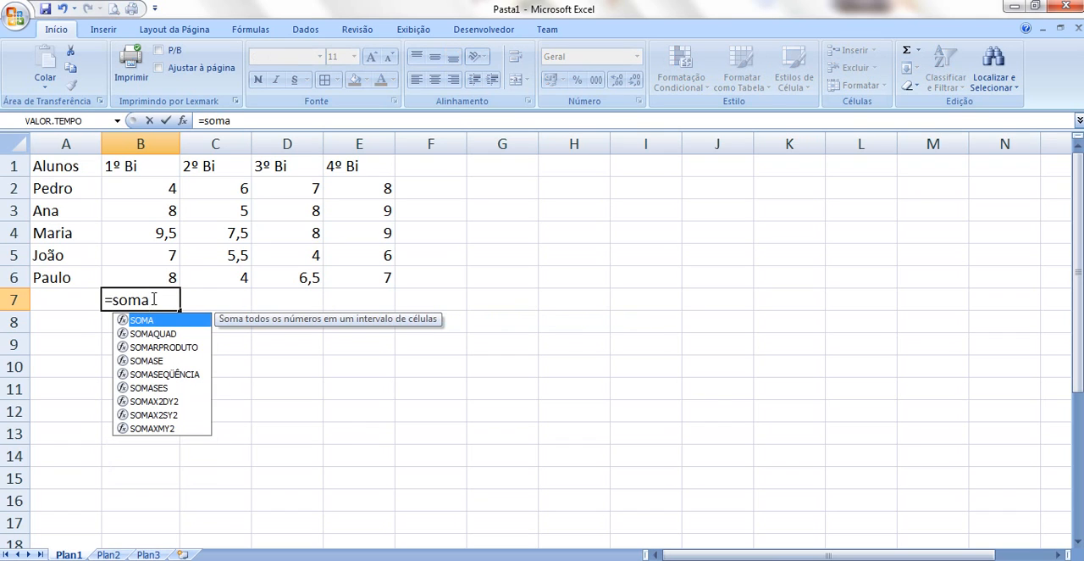
{"action": "type", "text": "("}
{"action": "left_click_drag", "start_coordinate": [154, 188], "coordinate": [156, 277]}
{"action": "type", "text": ")"}
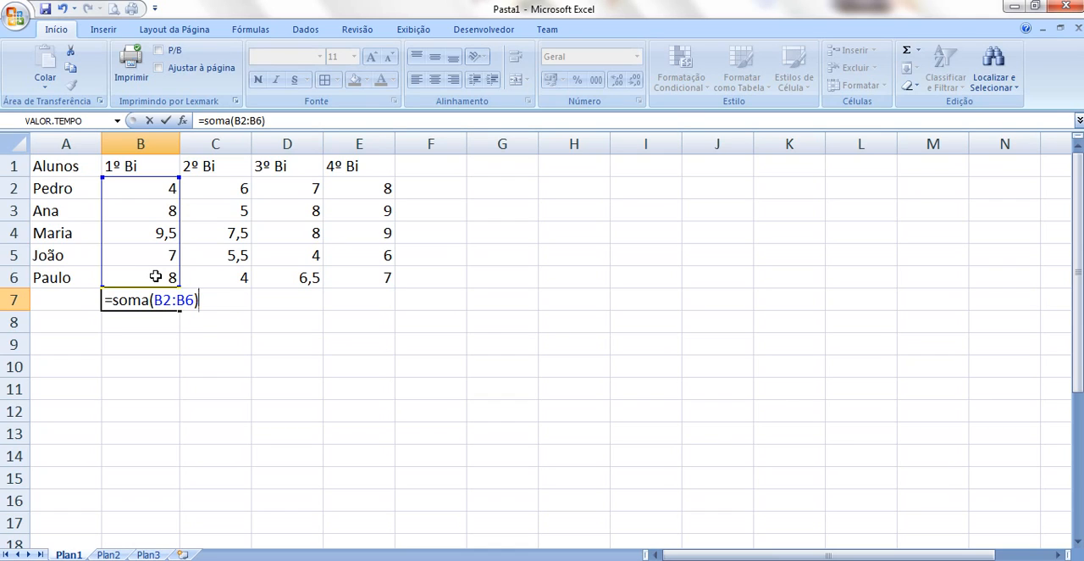
{"action": "key", "text": "Return"}
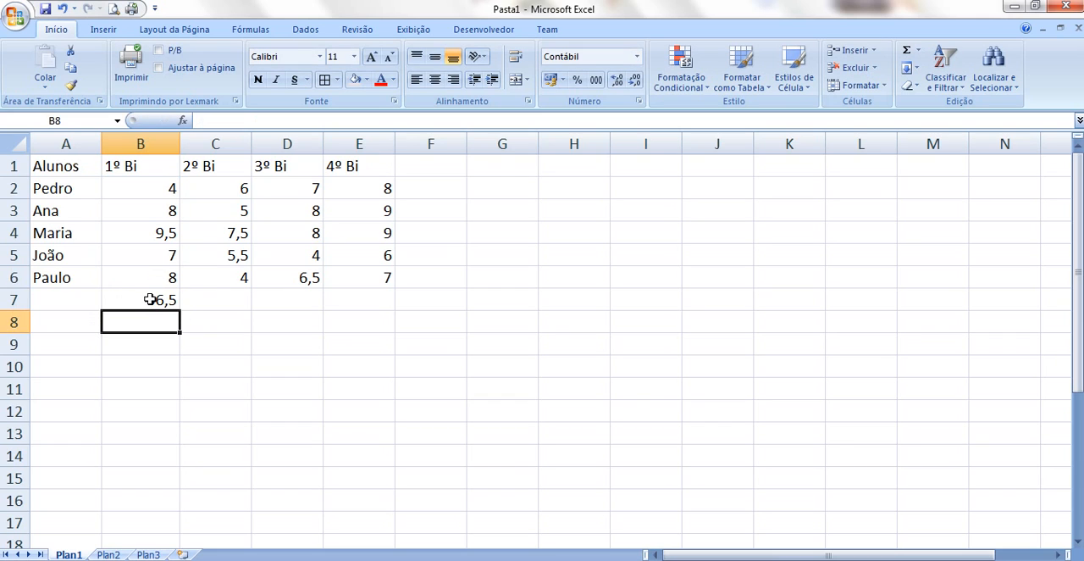
{"action": "left_click", "coordinate": [149, 299]}
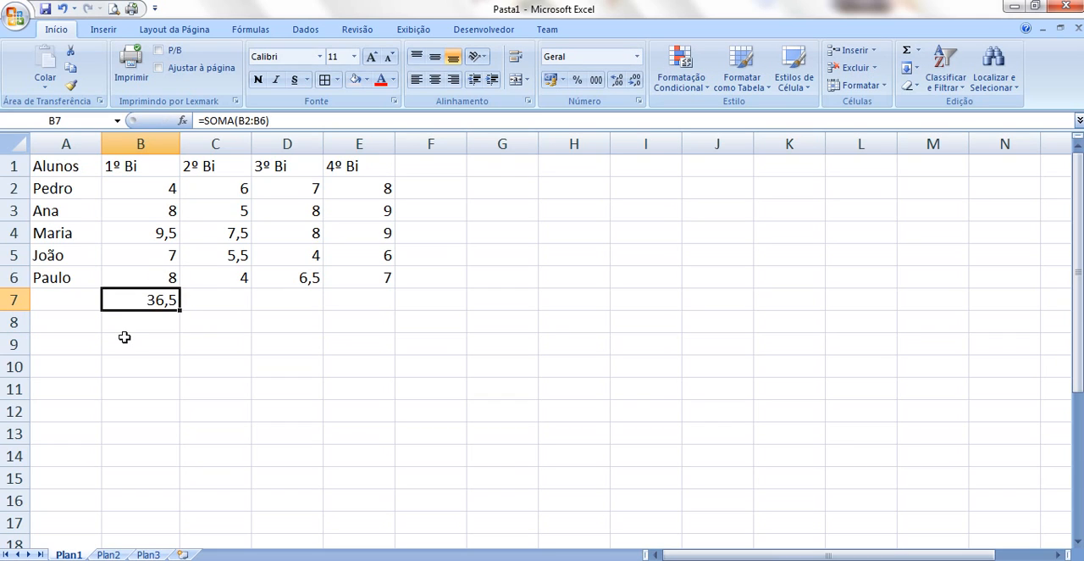
{"action": "key", "text": "Delete"}
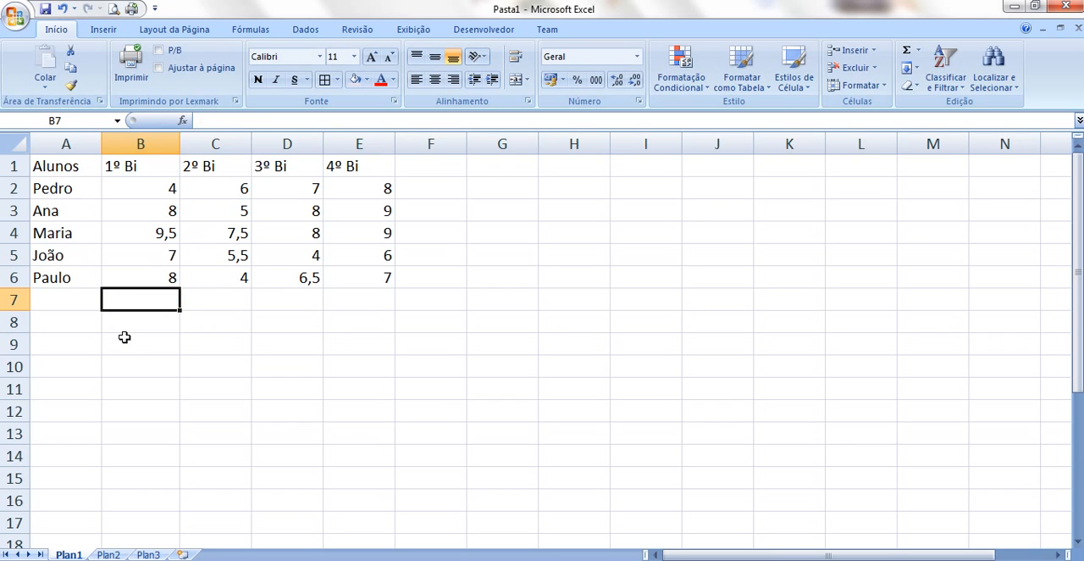
Enter the header "Média por aluno" in cell F1 and widen column F to fit it
{"action": "left_click", "coordinate": [430, 187]}
{"action": "left_click", "coordinate": [429, 165]}
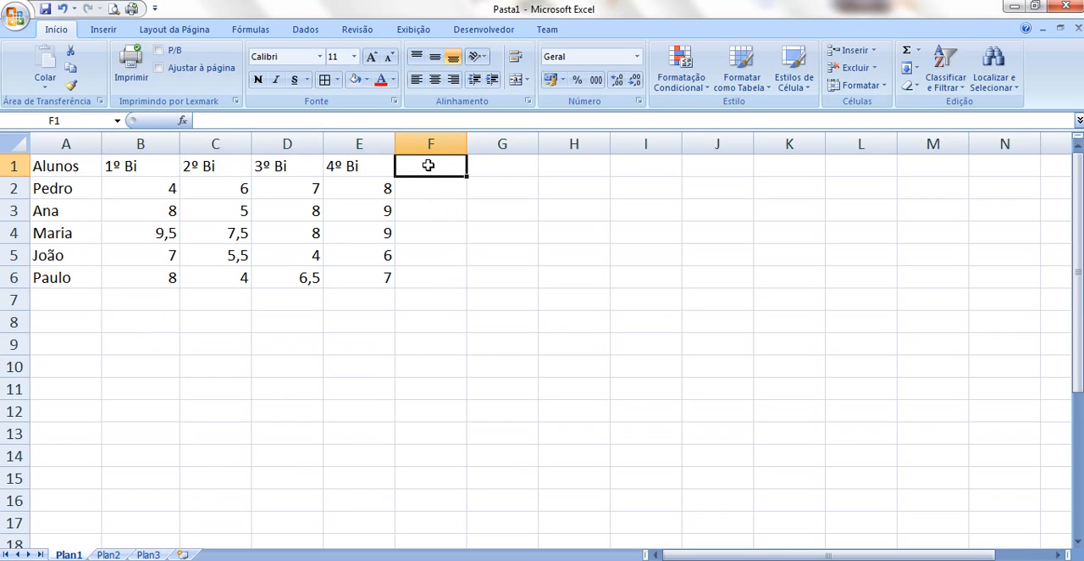
{"action": "type", "text": "Média p"}
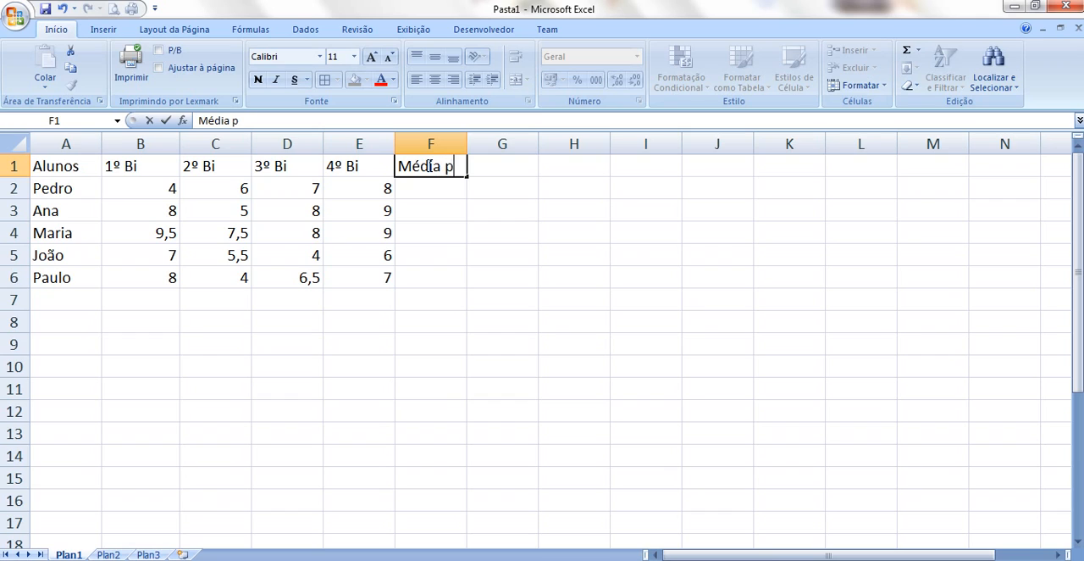
{"action": "type", "text": "oraluno"}
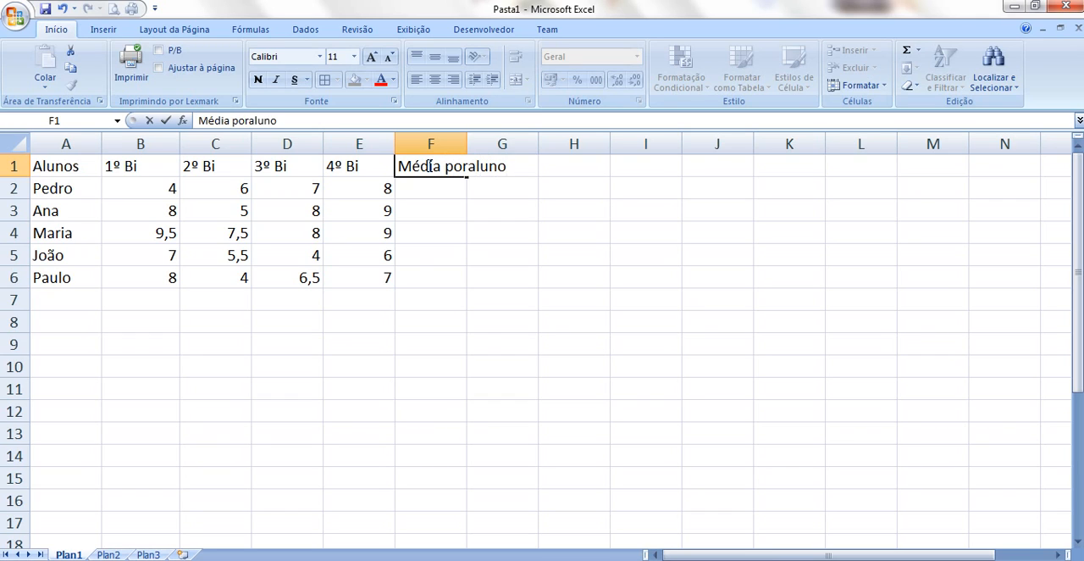
{"action": "key", "text": "BackSpace"}
{"action": "key", "text": "BackSpace"}
{"action": "key", "text": "BackSpace"}
{"action": "key", "text": "BackSpace"}
{"action": "key", "text": "BackSpace"}
{"action": "type", "text": "aluno"}
{"action": "key", "text": "Return"}
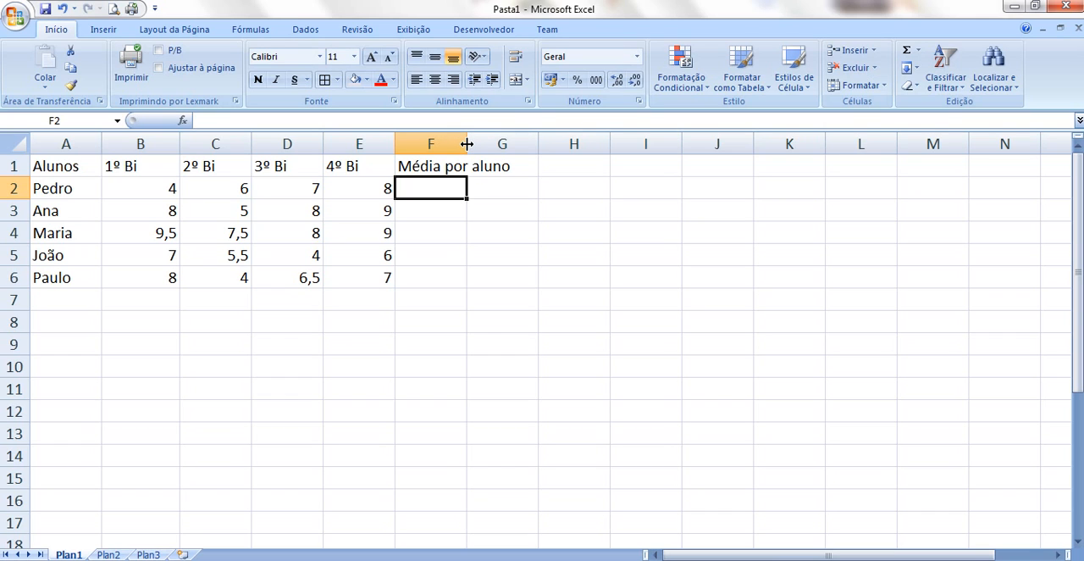
{"action": "left_click_drag", "start_coordinate": [467, 144], "coordinate": [482, 144]}
{"action": "left_click_drag", "start_coordinate": [502, 143], "coordinate": [517, 145]}
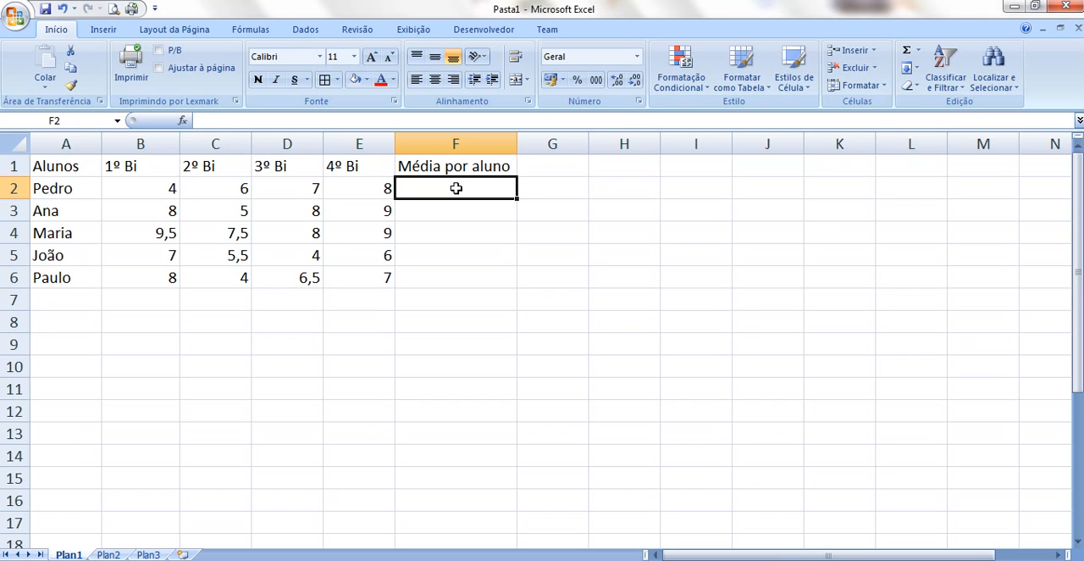
Enter =MÉDIA(B2:E2) in cell F2 and fill the formula down to F6 for all students
{"action": "type", "text": "=méd"}
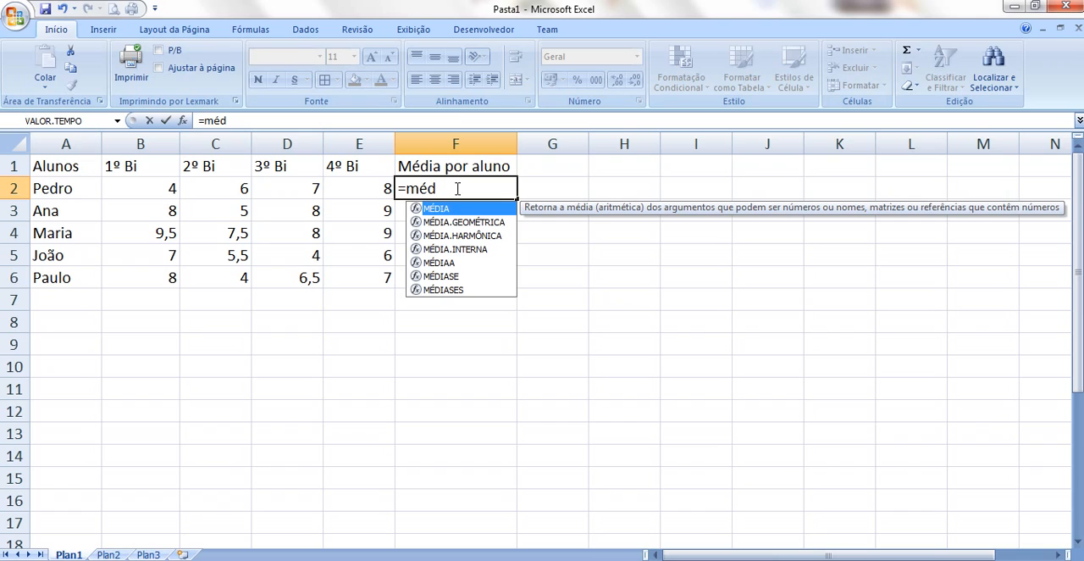
{"action": "type", "text": "ia("}
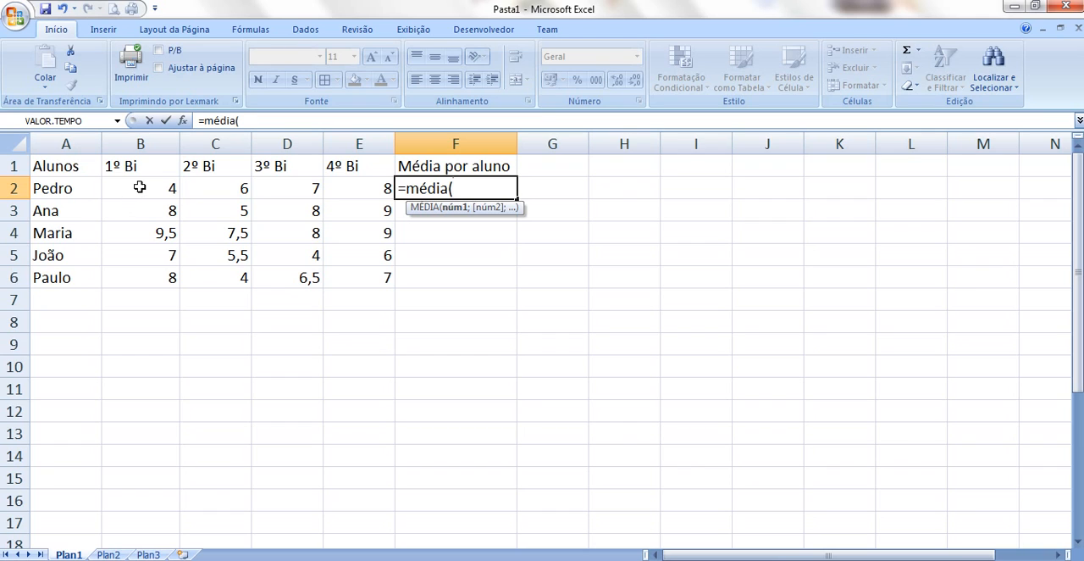
{"action": "left_click_drag", "start_coordinate": [140, 187], "coordinate": [358, 188]}
{"action": "type", "text": ")"}
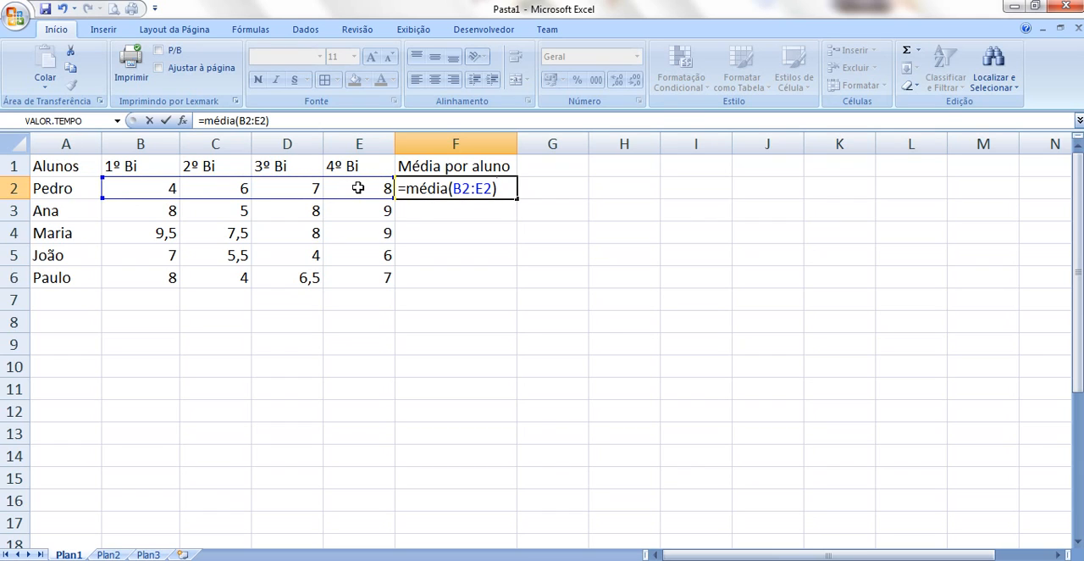
{"action": "key", "text": "Return"}
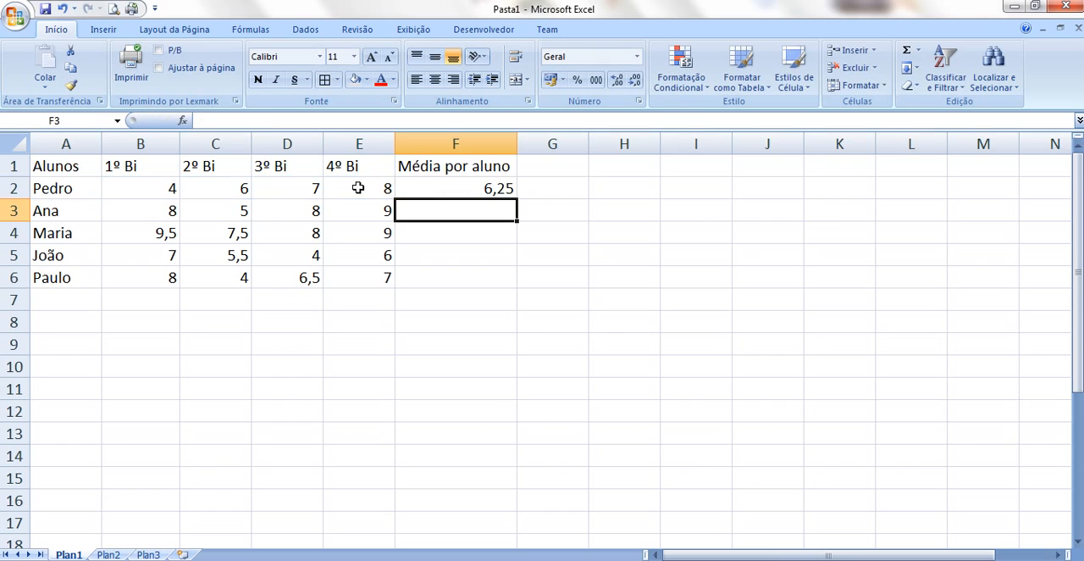
{"action": "left_click", "coordinate": [429, 189]}
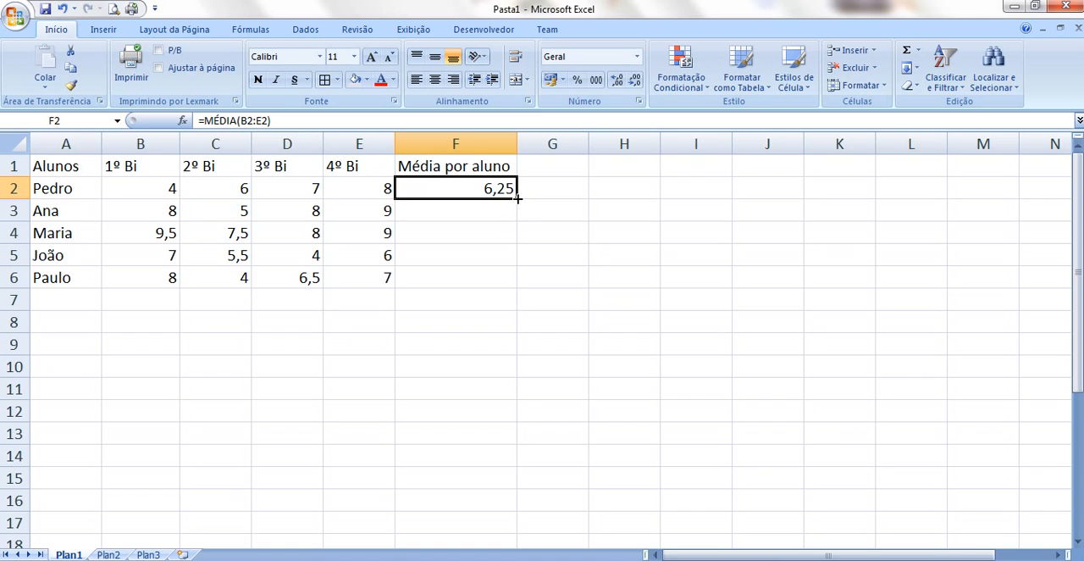
{"action": "left_click_drag", "start_coordinate": [516, 200], "coordinate": [504, 283]}
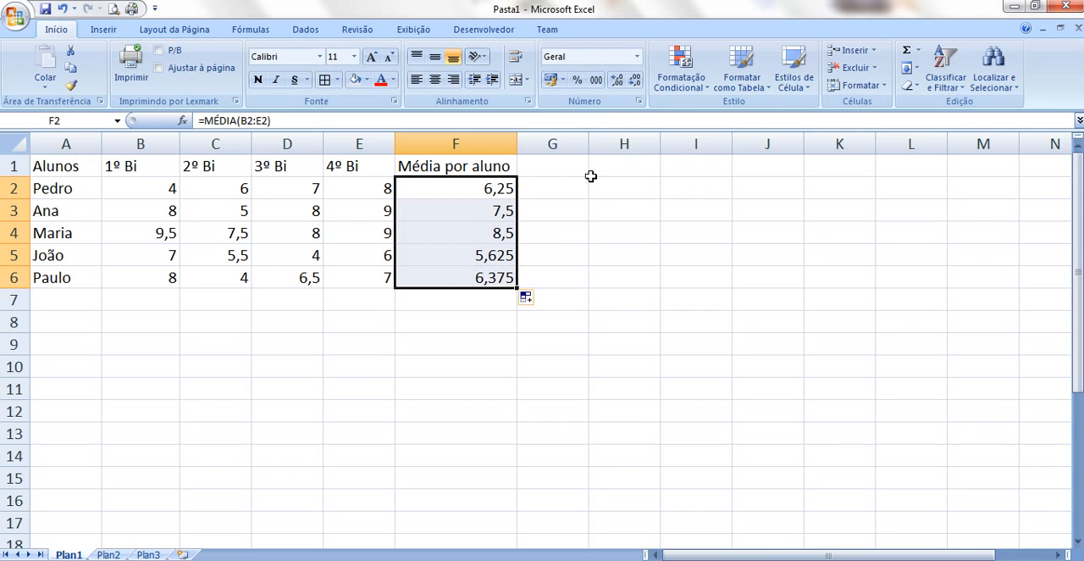
Display the student averages in cells F2 to F6 with one decimal place
{"action": "left_click", "coordinate": [636, 81]}
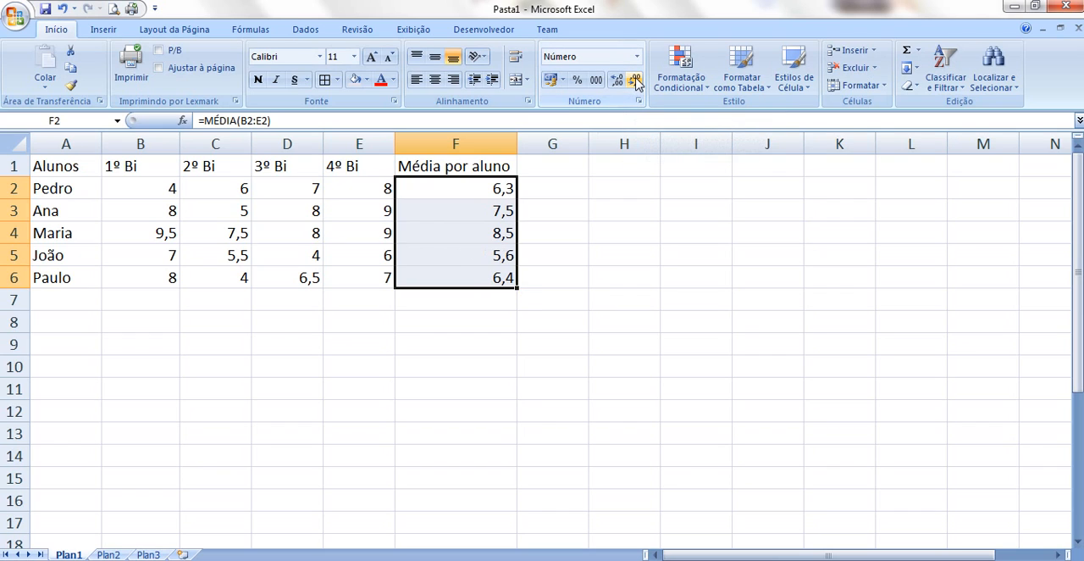
{"action": "left_click", "coordinate": [617, 81]}
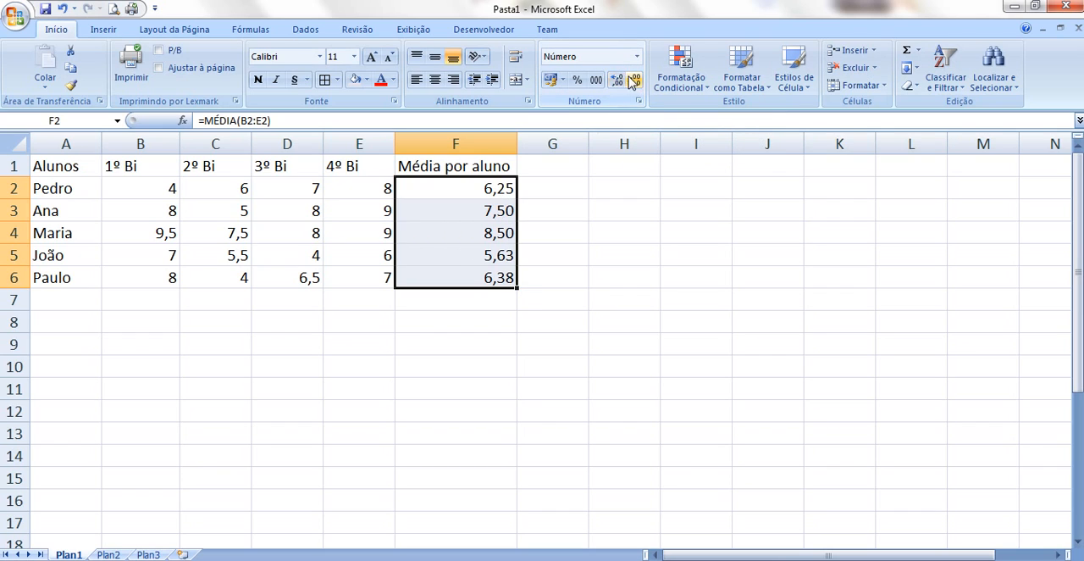
{"action": "left_click", "coordinate": [637, 81]}
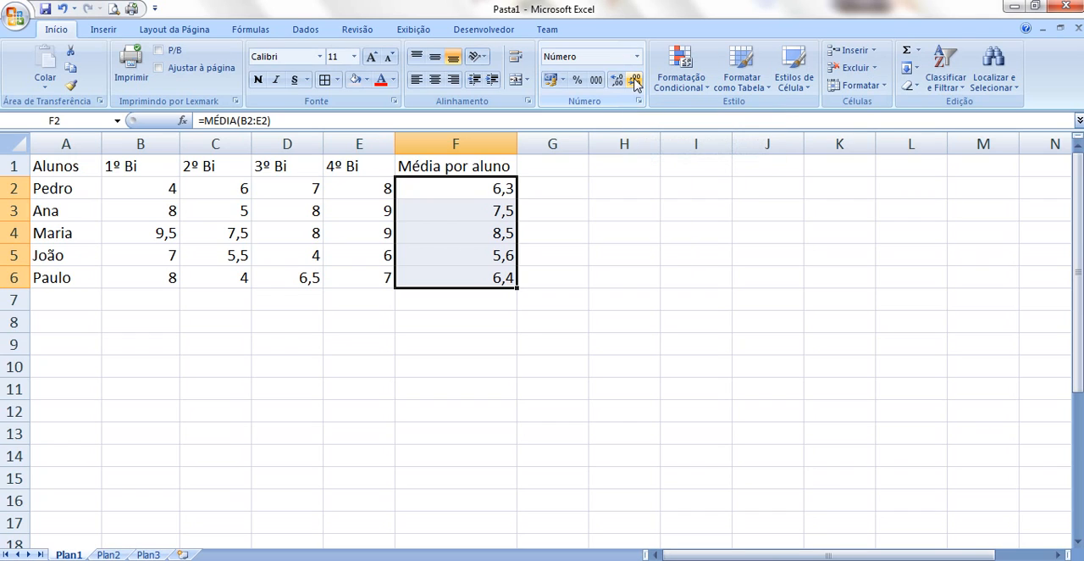
Enter =MÉDIA(B2:B6) in cell B7 to average the first-period grades
{"action": "left_click", "coordinate": [490, 191]}
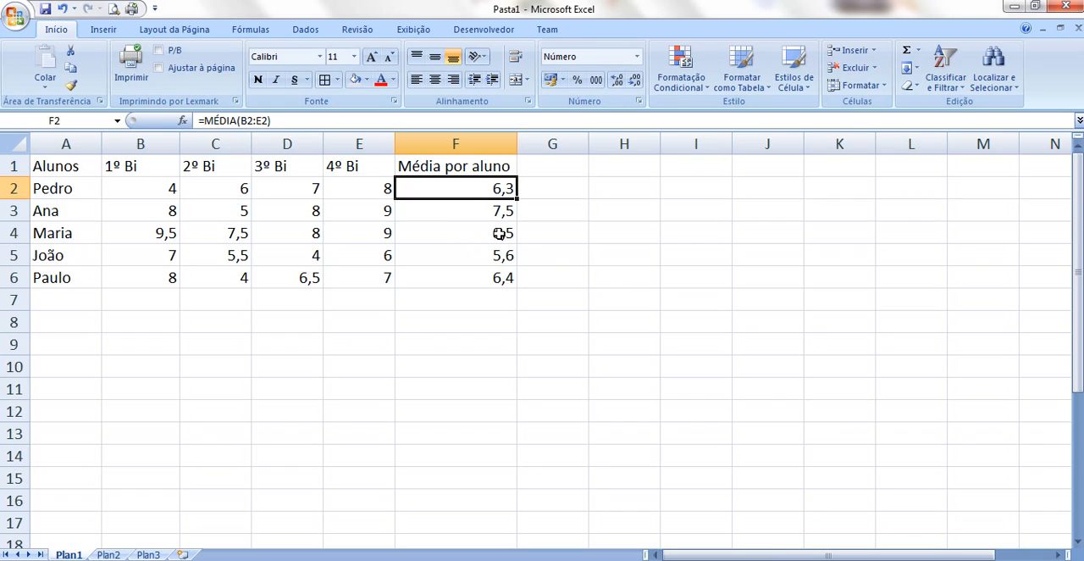
{"action": "left_click", "coordinate": [161, 296]}
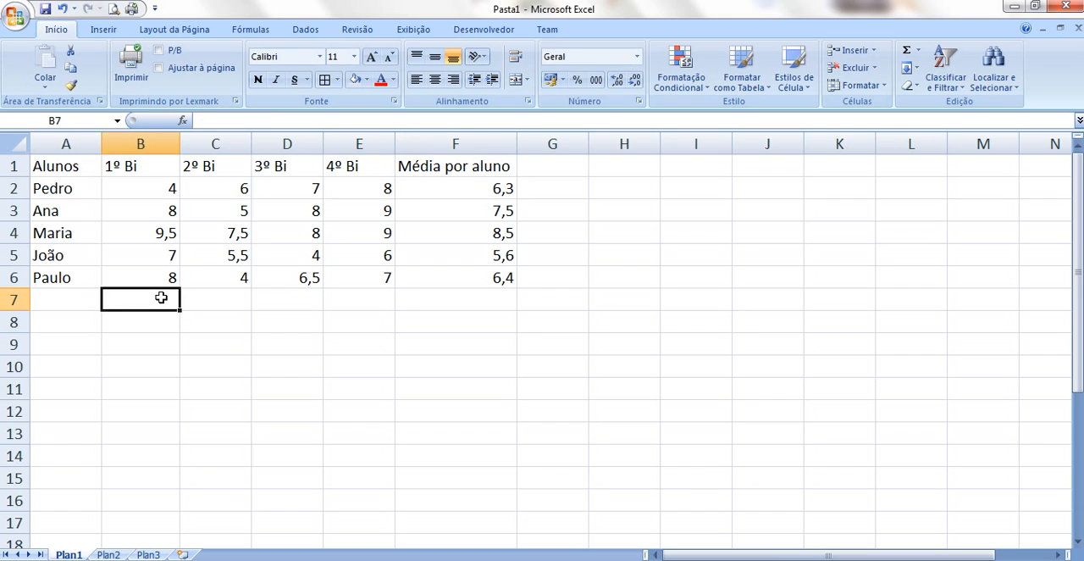
{"action": "type", "text": "=médi"}
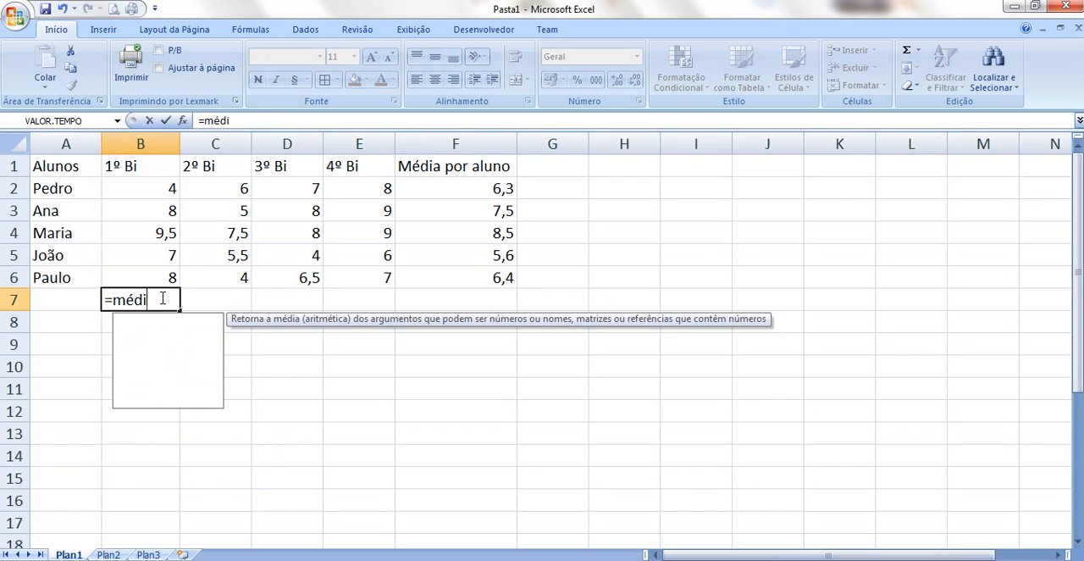
{"action": "type", "text": "a("}
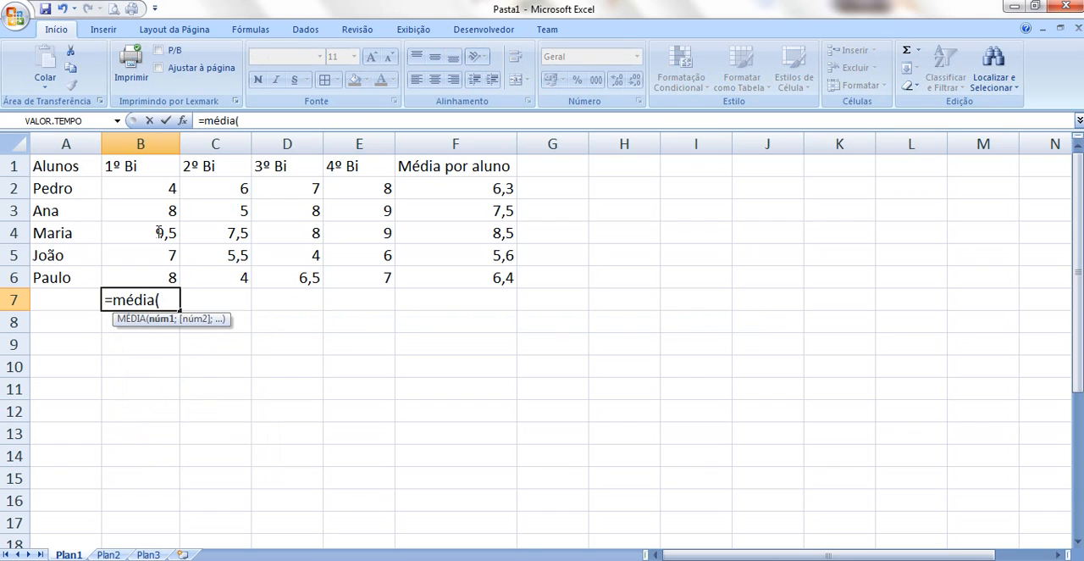
{"action": "left_click", "coordinate": [151, 191]}
{"action": "left_click_drag", "start_coordinate": [151, 191], "coordinate": [149, 276]}
{"action": "type", "text": ")"}
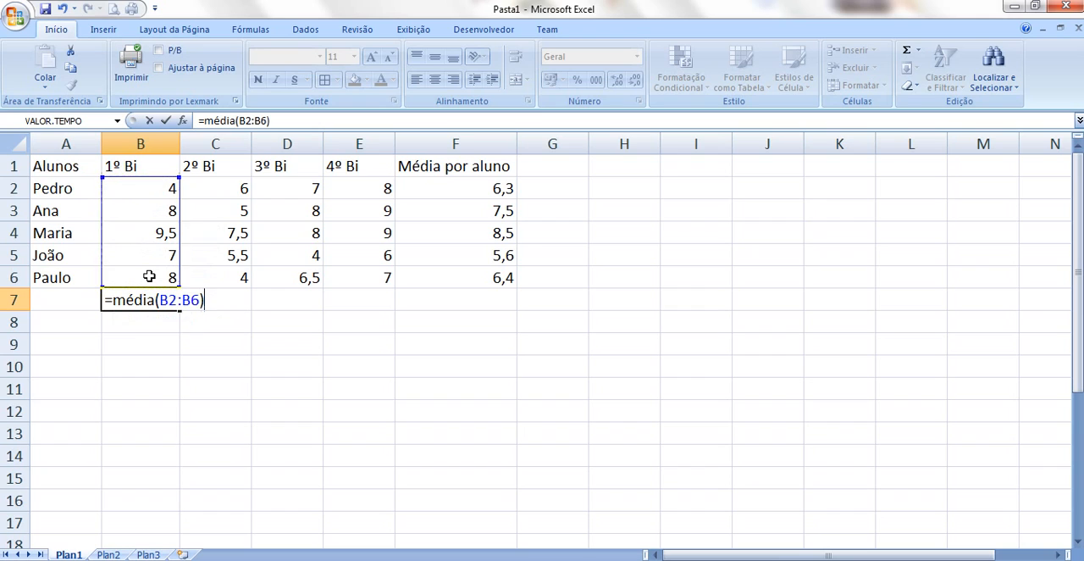
{"action": "key", "text": "Return"}
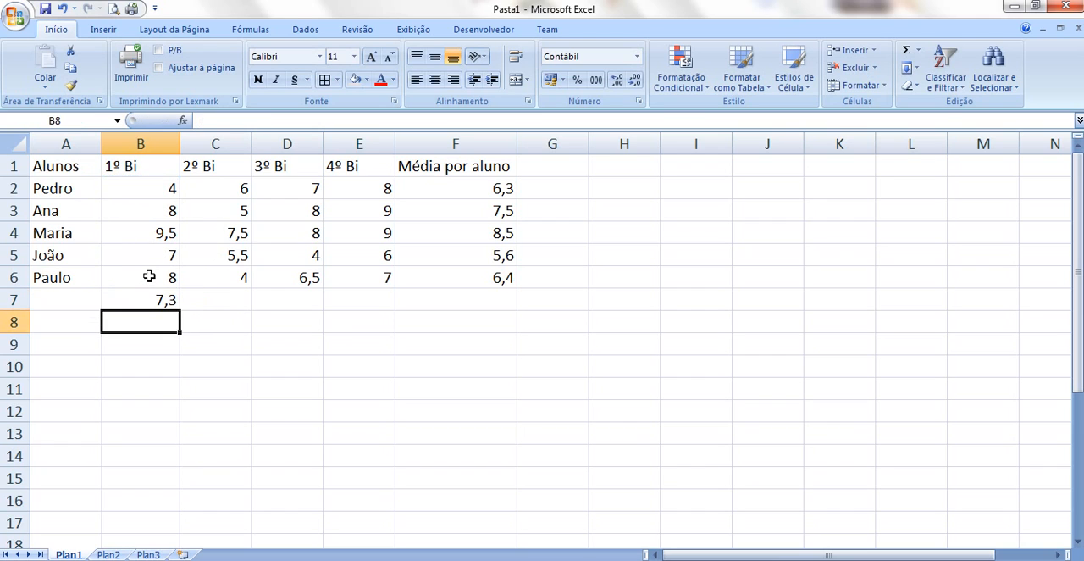
Fill the average formula from cell B7 across to E7, and clear cells B7 to E7 again
{"action": "left_click", "coordinate": [145, 301]}
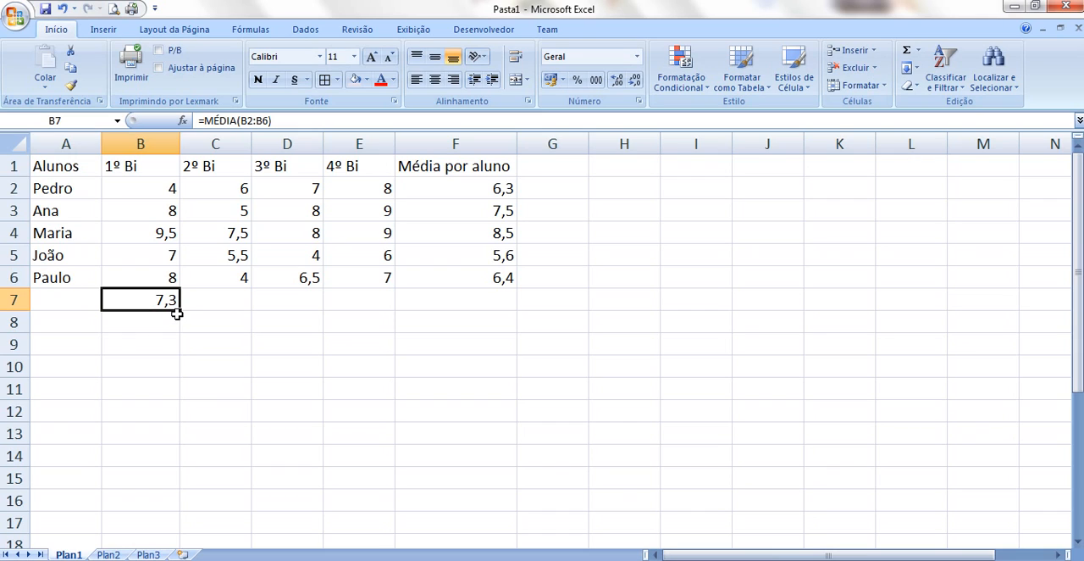
{"action": "left_click_drag", "start_coordinate": [182, 312], "coordinate": [387, 312]}
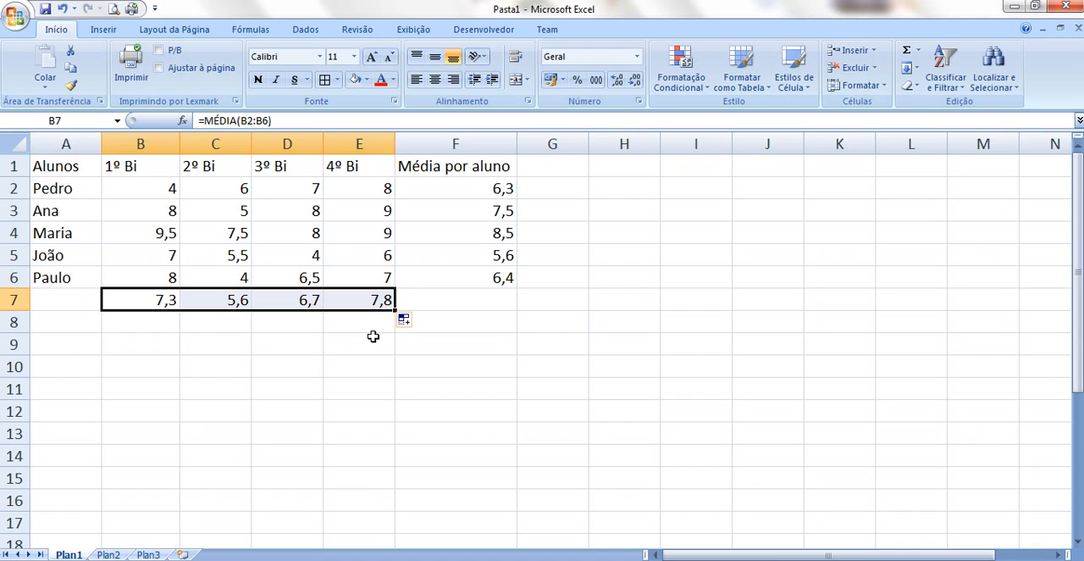
{"action": "left_click", "coordinate": [370, 301]}
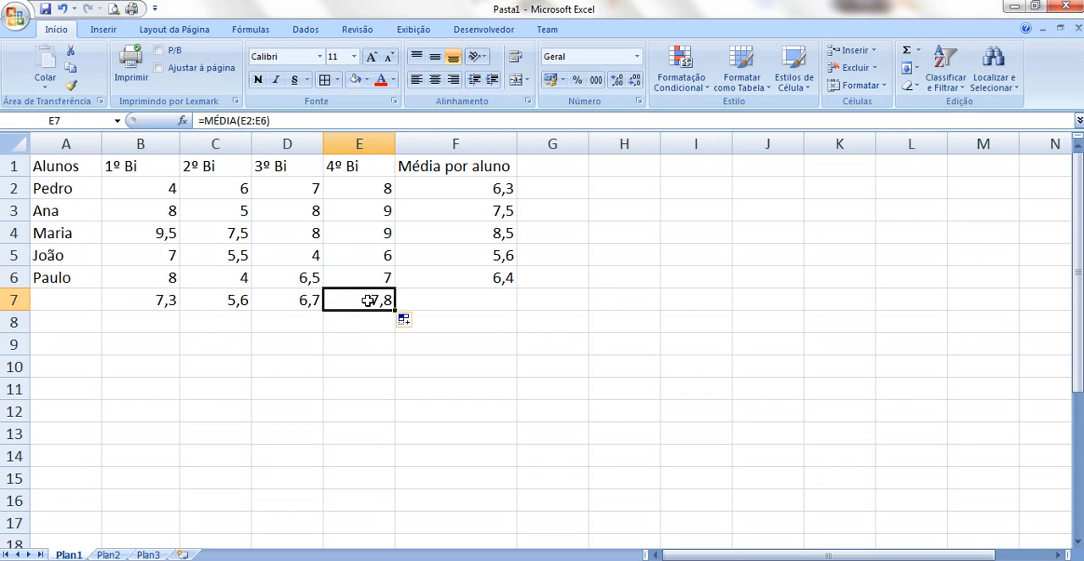
{"action": "left_click", "coordinate": [416, 295]}
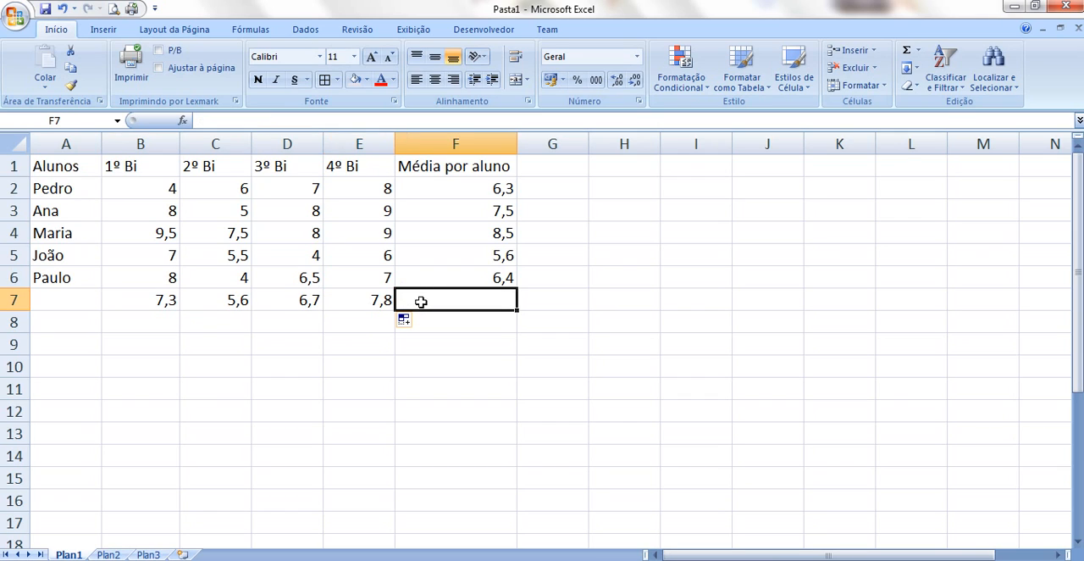
{"action": "left_click_drag", "start_coordinate": [153, 304], "coordinate": [378, 300]}
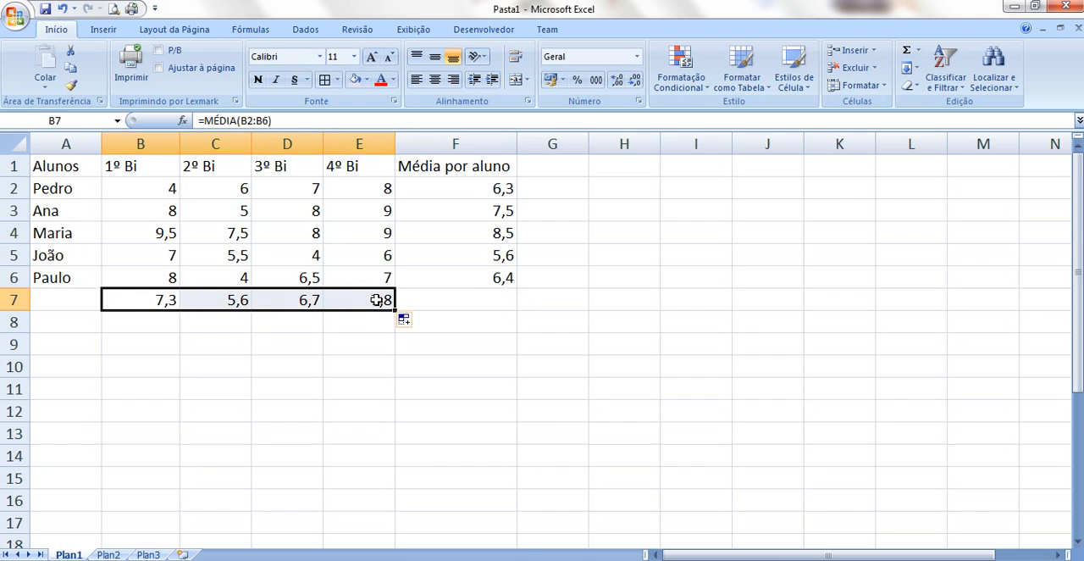
{"action": "key", "text": "Delete"}
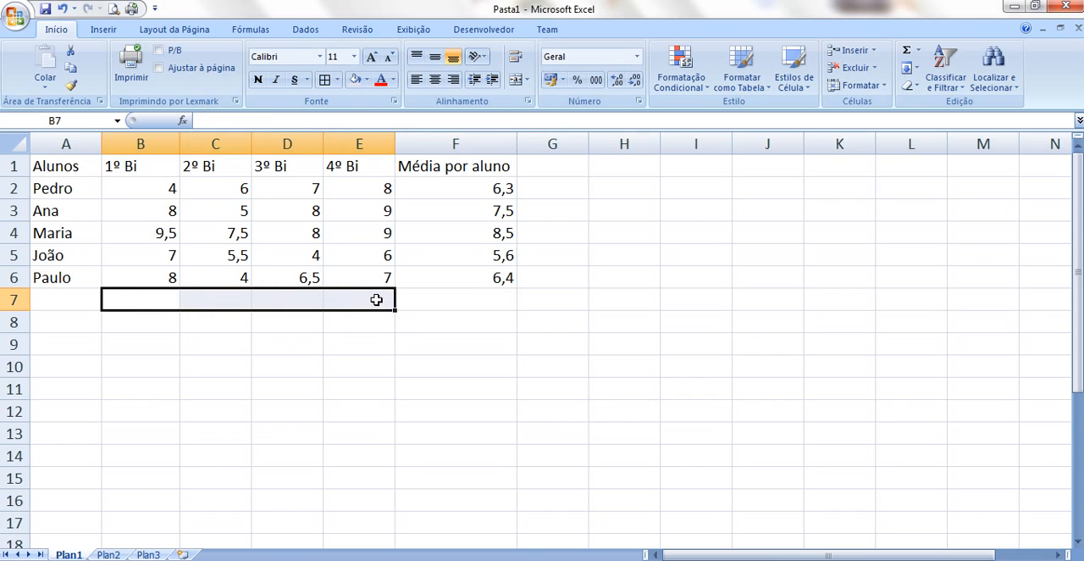
Insert the AutoSum Média function in cells B7 and C7 to average the ranges B2:B6 and C2:C6
{"action": "left_click", "coordinate": [163, 299]}
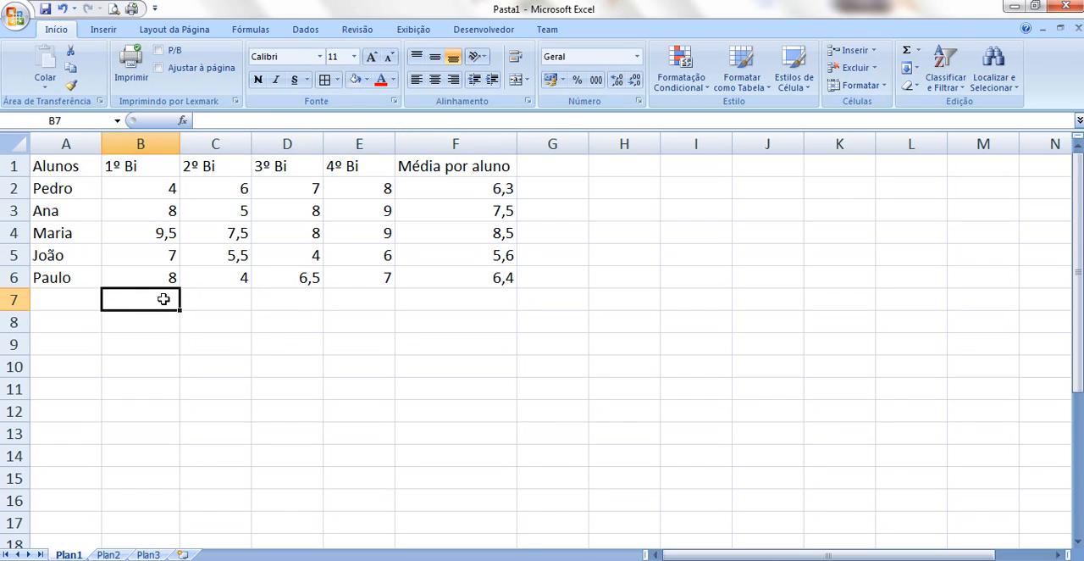
{"action": "left_click", "coordinate": [919, 52]}
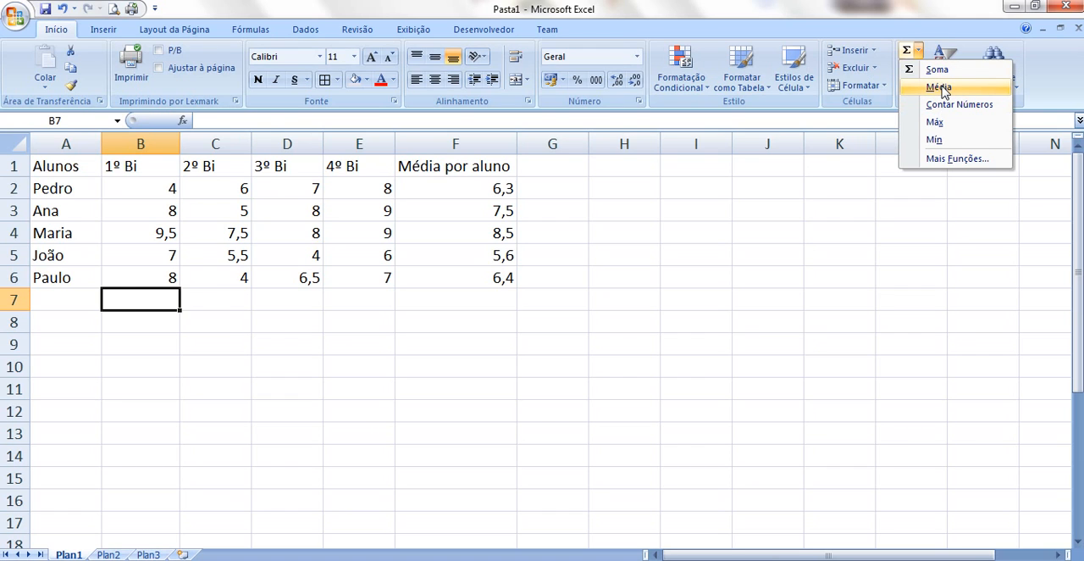
{"action": "left_click", "coordinate": [940, 88]}
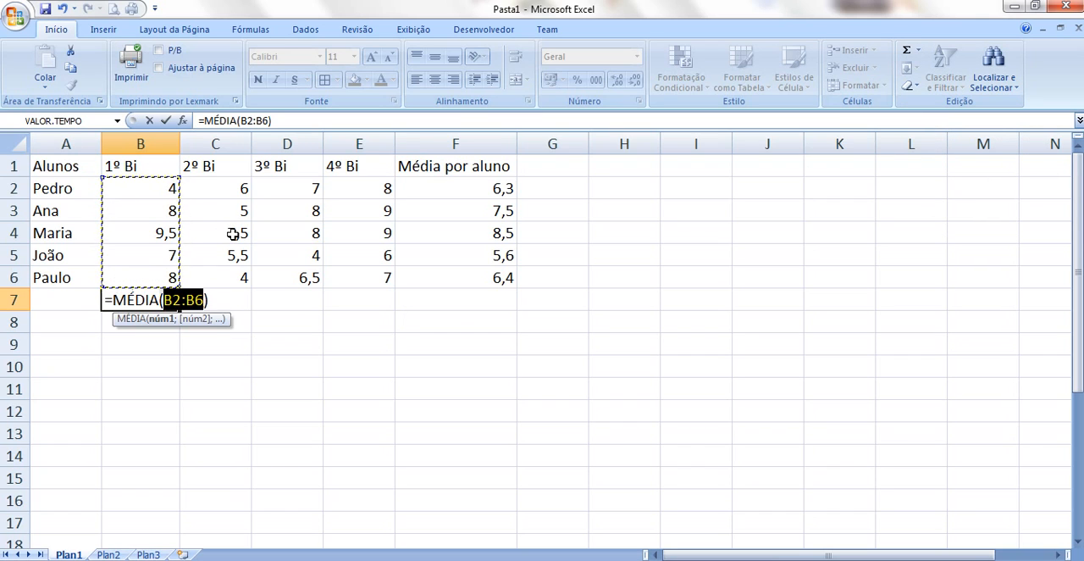
{"action": "key", "text": "Return"}
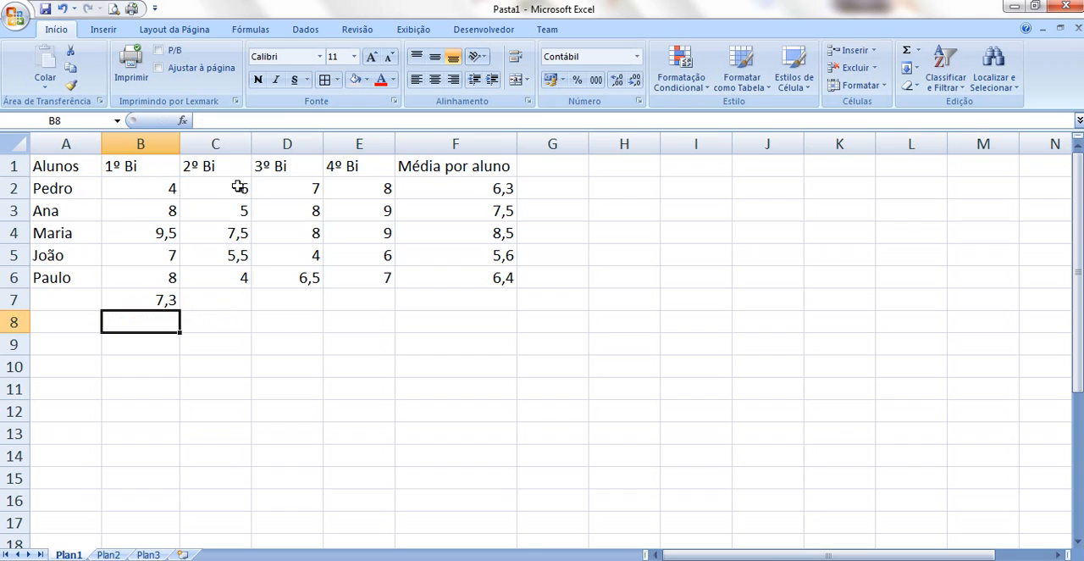
{"action": "left_click", "coordinate": [230, 301]}
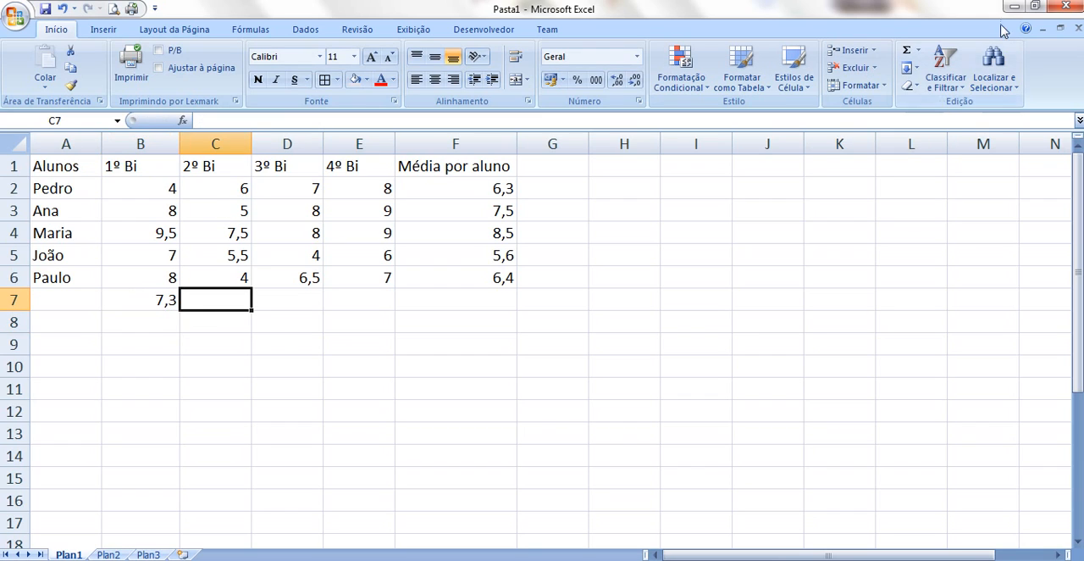
{"action": "left_click", "coordinate": [918, 53]}
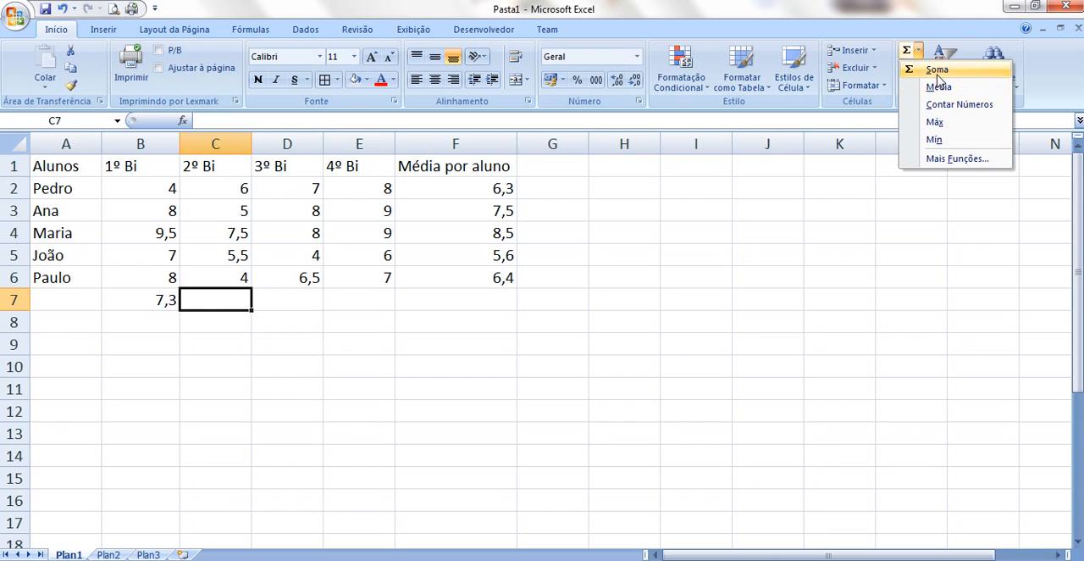
{"action": "left_click", "coordinate": [938, 87]}
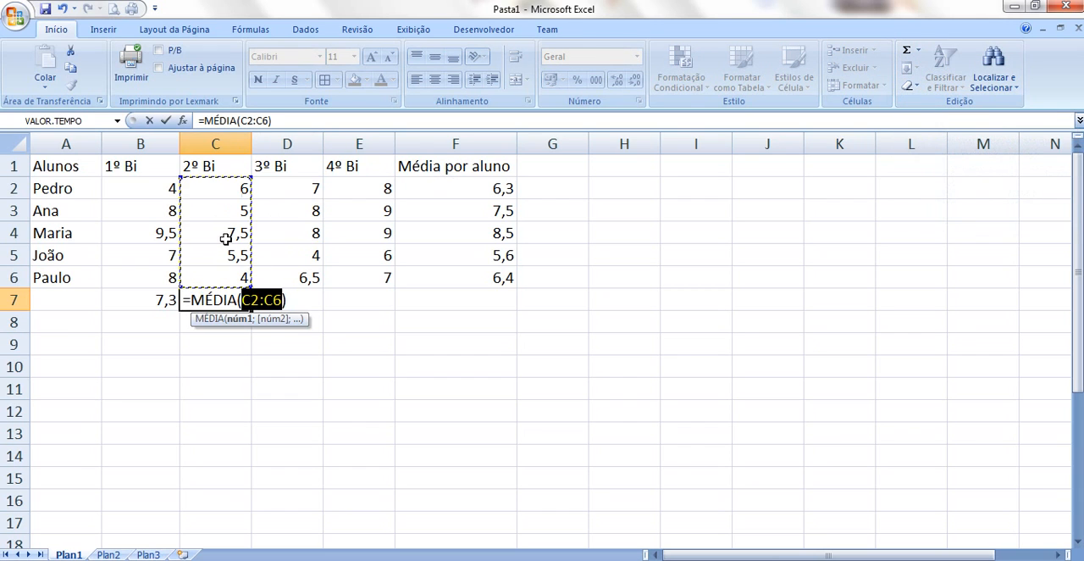
{"action": "key", "text": "Return"}
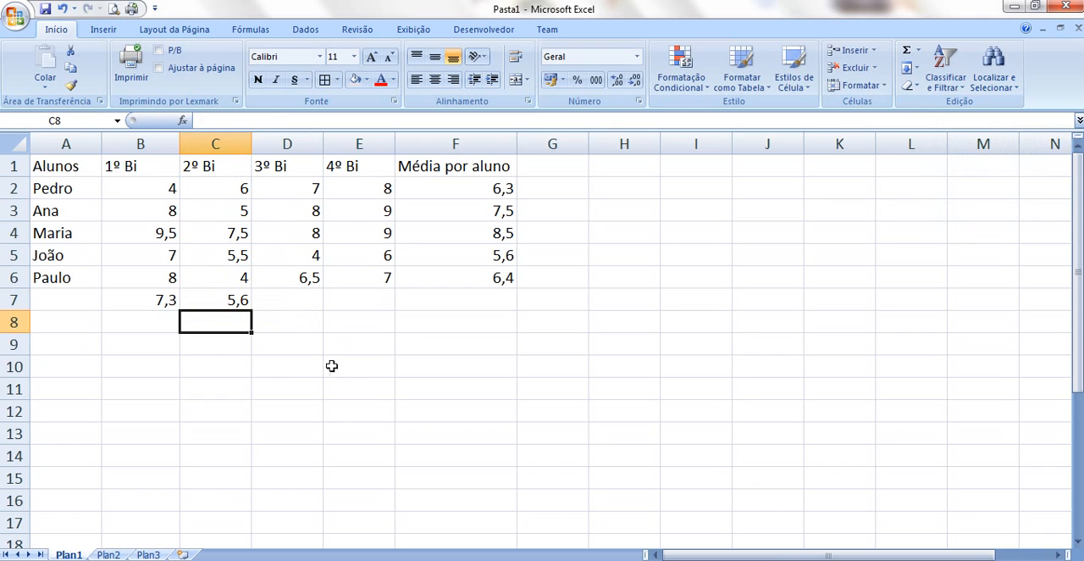
Fill the average formula from cell C7 across to E7 for the remaining grading periods
{"action": "left_click", "coordinate": [243, 305]}
{"action": "left_click_drag", "start_coordinate": [248, 309], "coordinate": [383, 313]}
{"action": "left_click", "coordinate": [380, 347]}
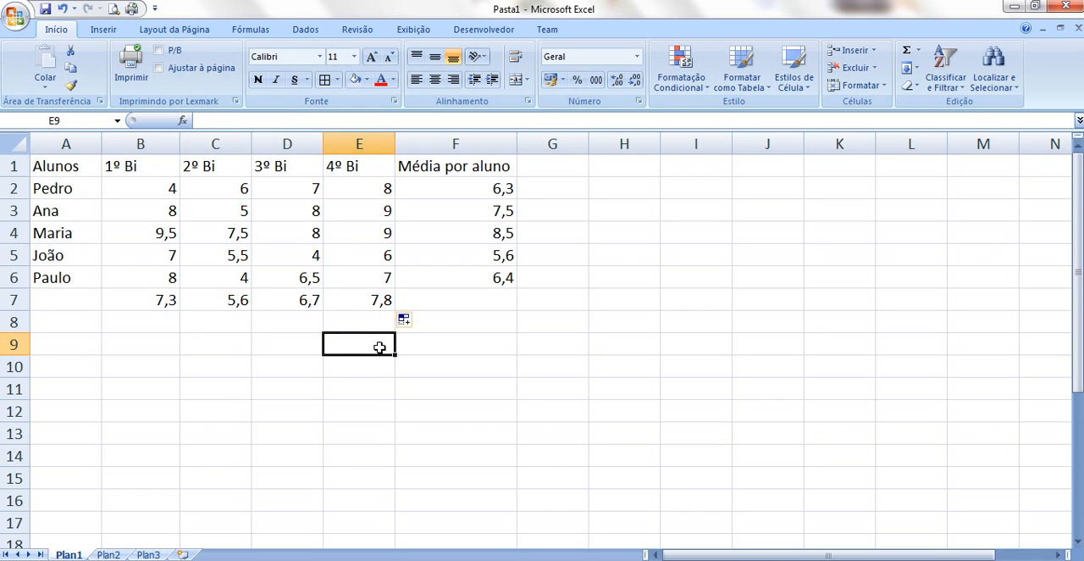
{"action": "left_click", "coordinate": [298, 393]}
{"action": "left_click", "coordinate": [170, 364]}
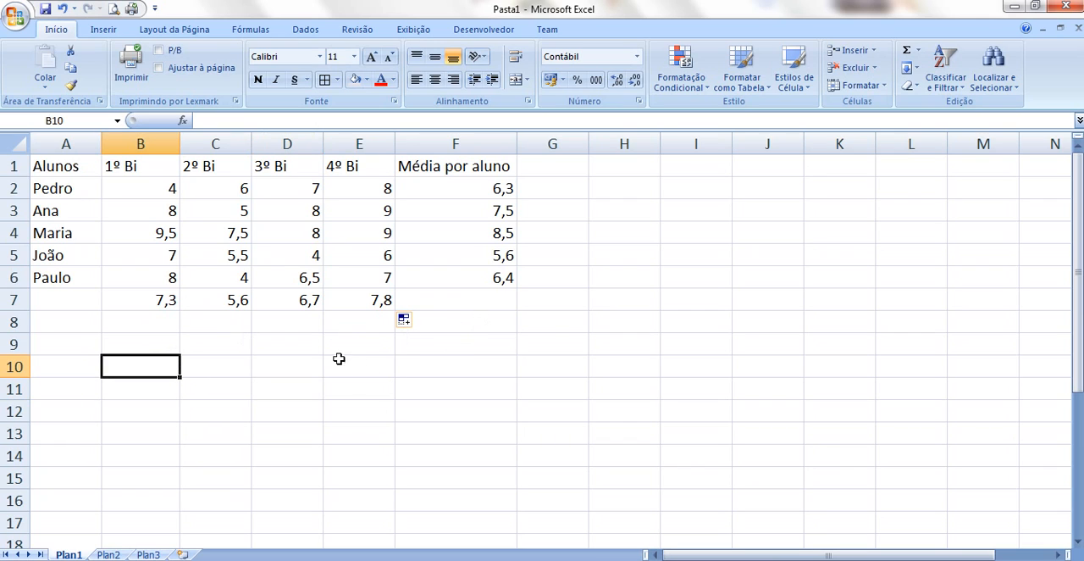
Enter the label "Média por bimestre" in cell A7 and widen column A to fit it
{"action": "left_click", "coordinate": [62, 301]}
{"action": "type", "text": "Média"}
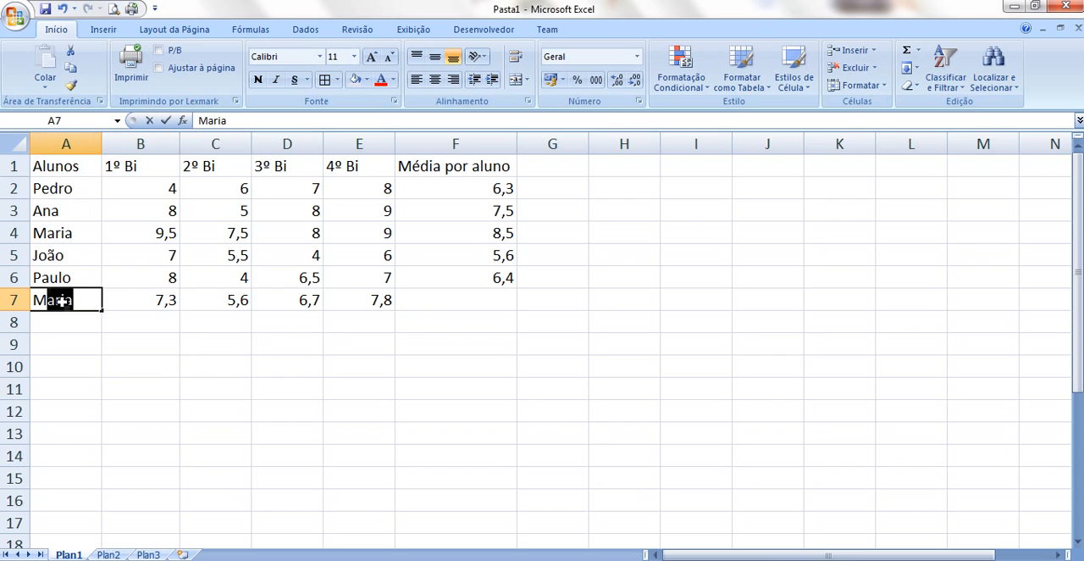
{"action": "type", "text": " por bi"}
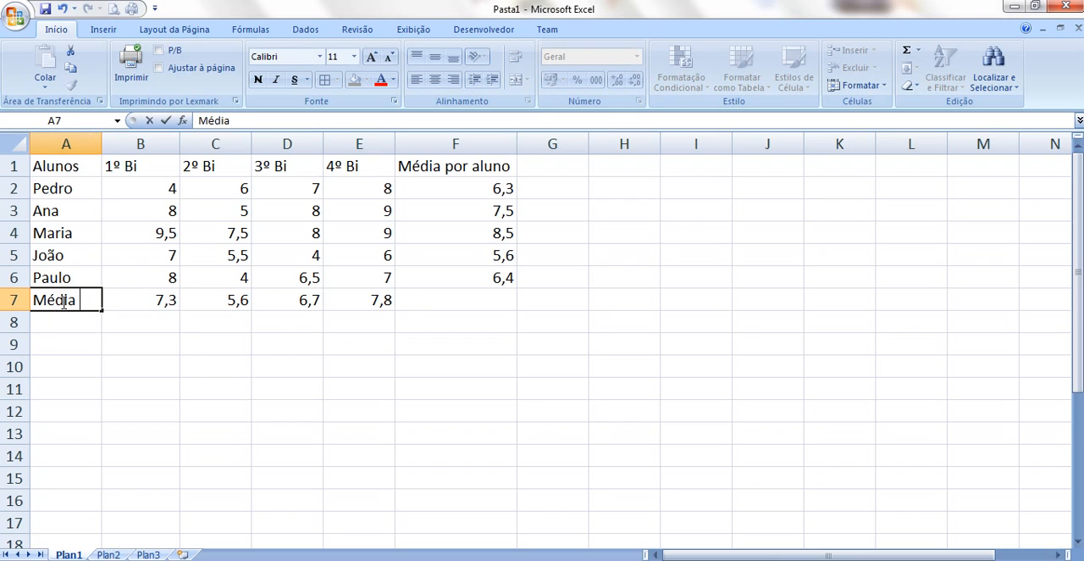
{"action": "type", "text": "mestre"}
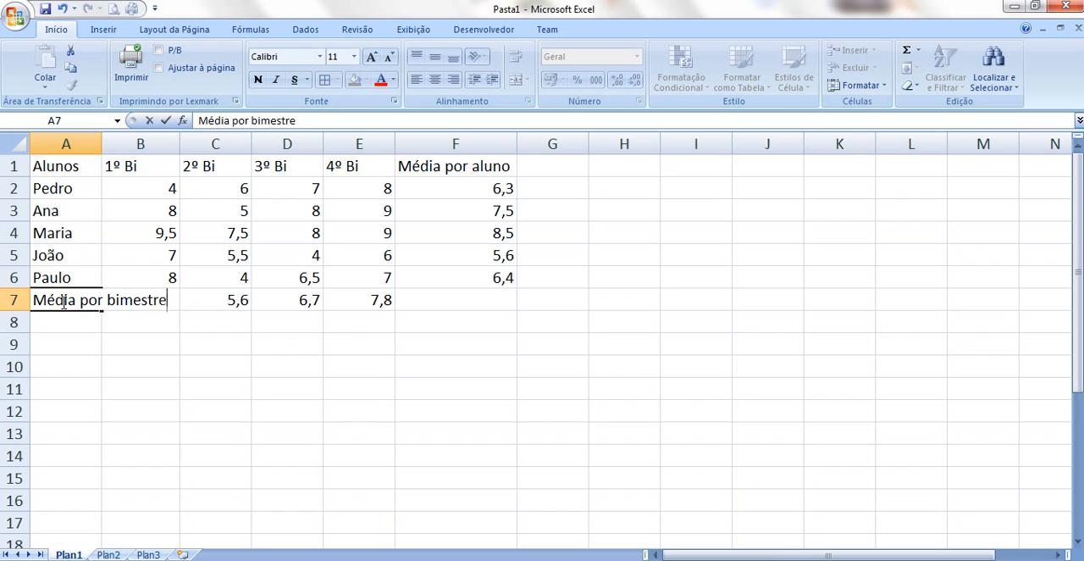
{"action": "key", "text": "Return"}
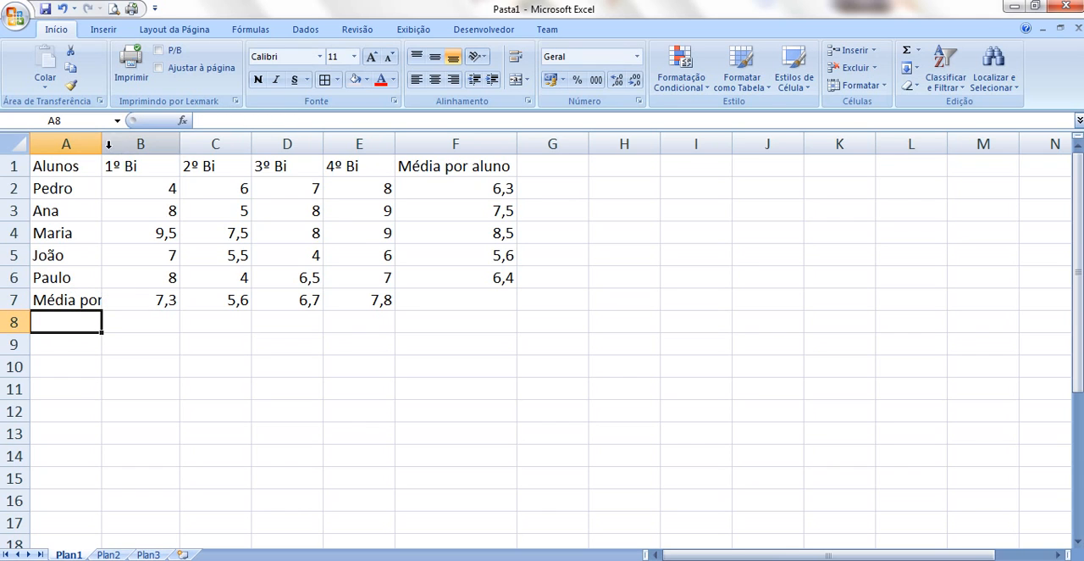
{"action": "left_click_drag", "start_coordinate": [102, 144], "coordinate": [183, 144]}
{"action": "left_click", "coordinate": [279, 359]}
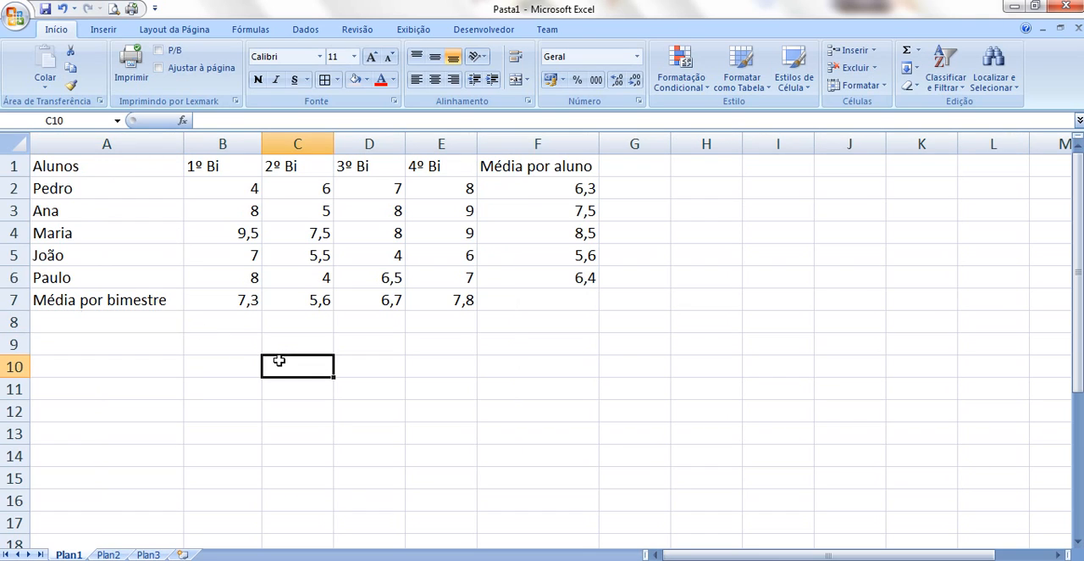
Apply all borders to the grade table in cells A1 to F7
{"action": "left_click", "coordinate": [84, 166]}
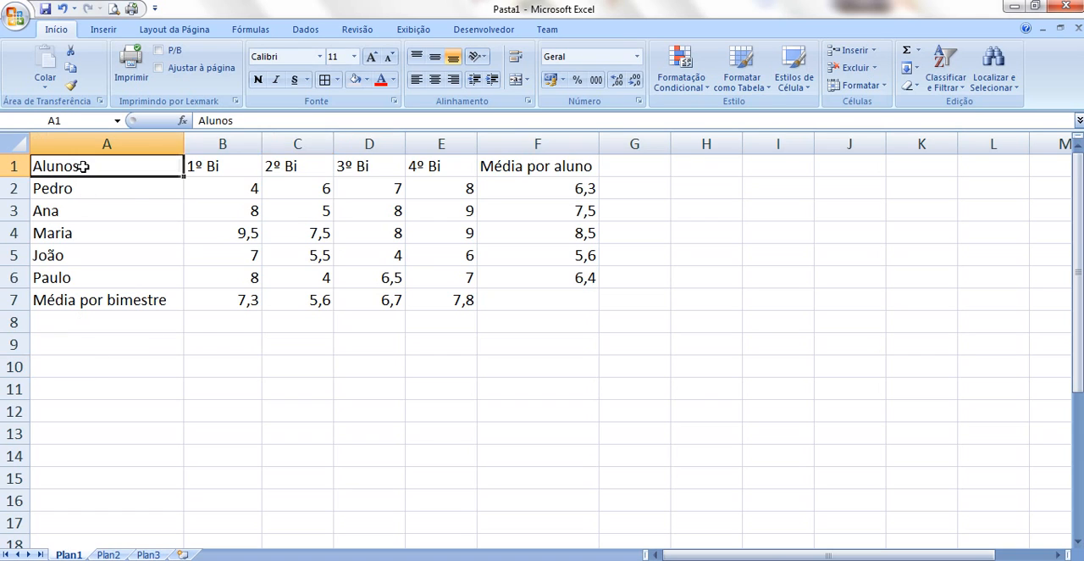
{"action": "left_click_drag", "start_coordinate": [84, 166], "coordinate": [518, 300]}
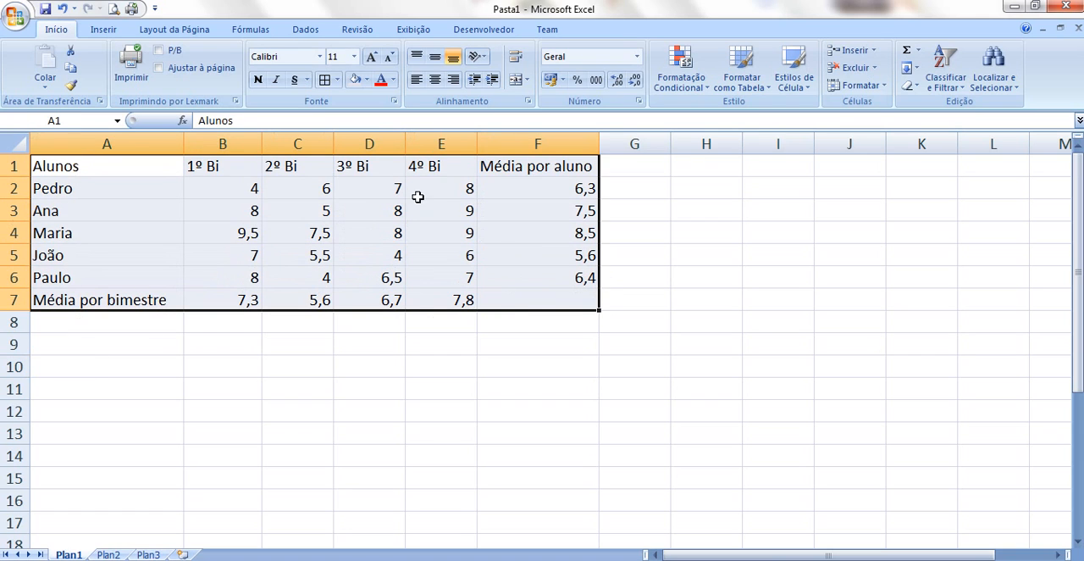
{"action": "left_click", "coordinate": [337, 80]}
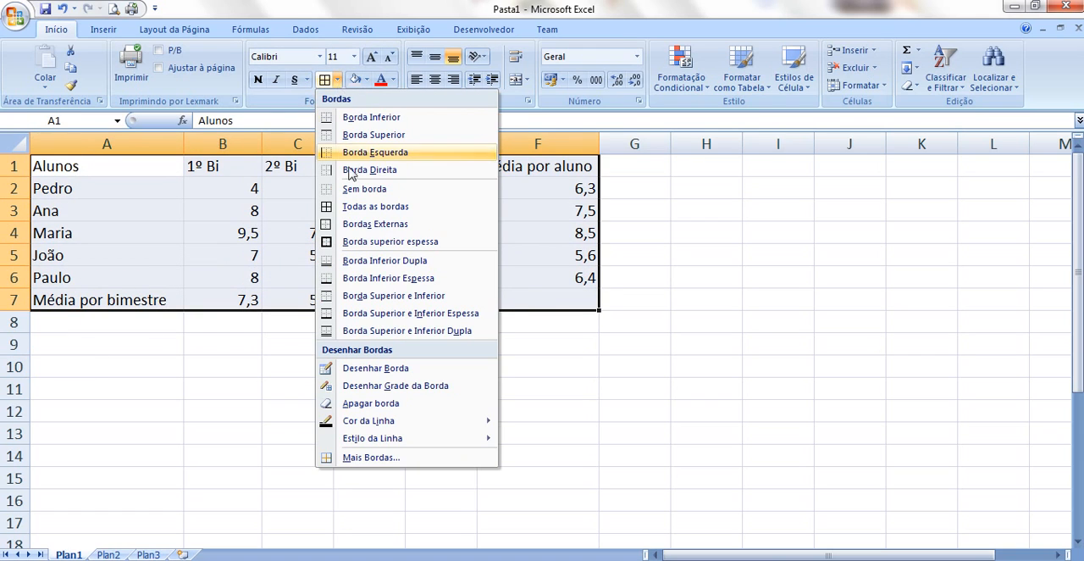
{"action": "left_click", "coordinate": [372, 207]}
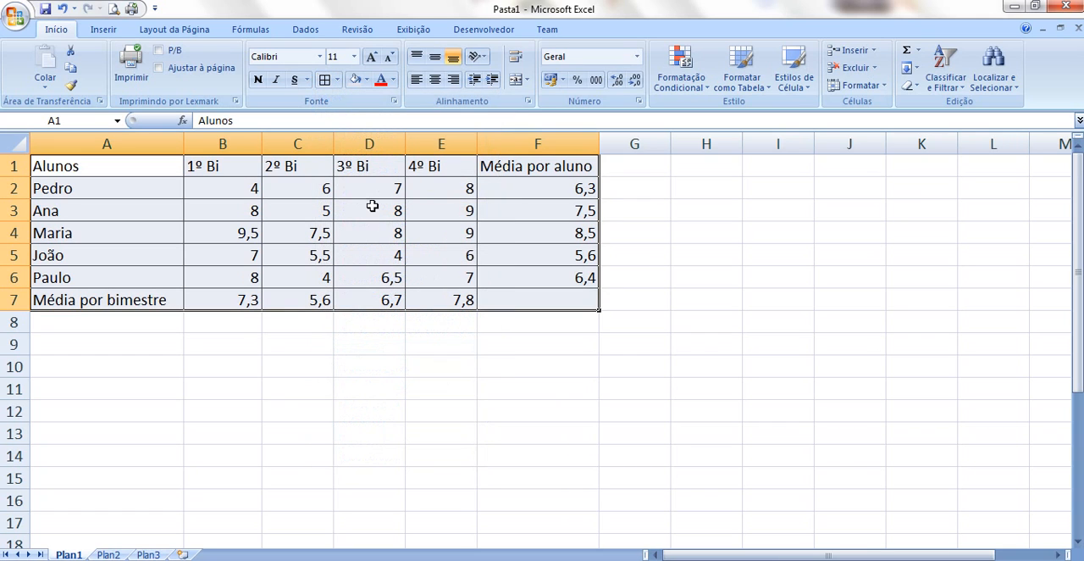
Fill the whole grade table, cells A1 to F7, with a light purple theme color
{"action": "left_click", "coordinate": [367, 81]}
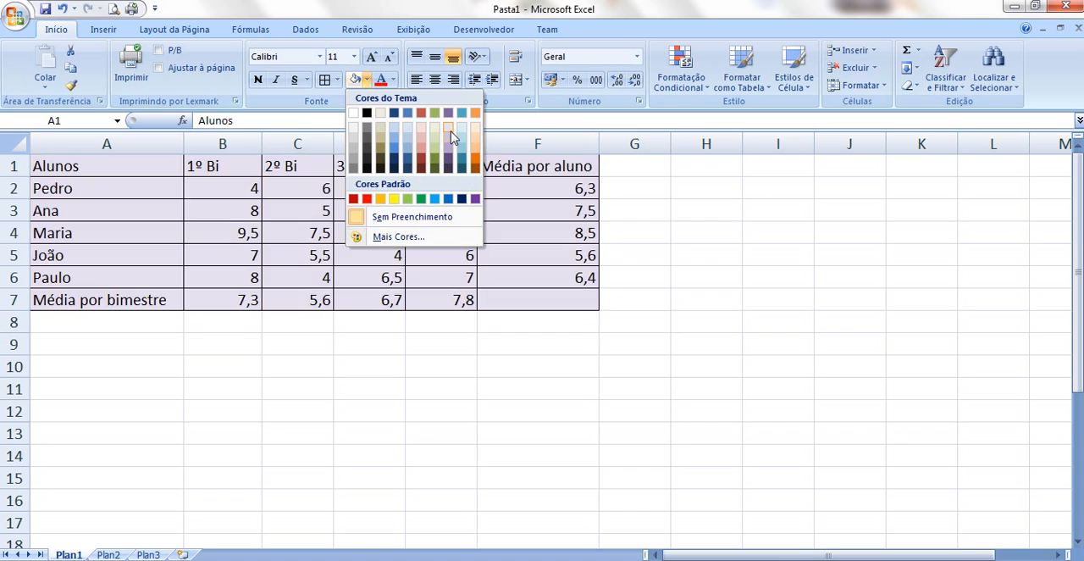
{"action": "left_click", "coordinate": [450, 144]}
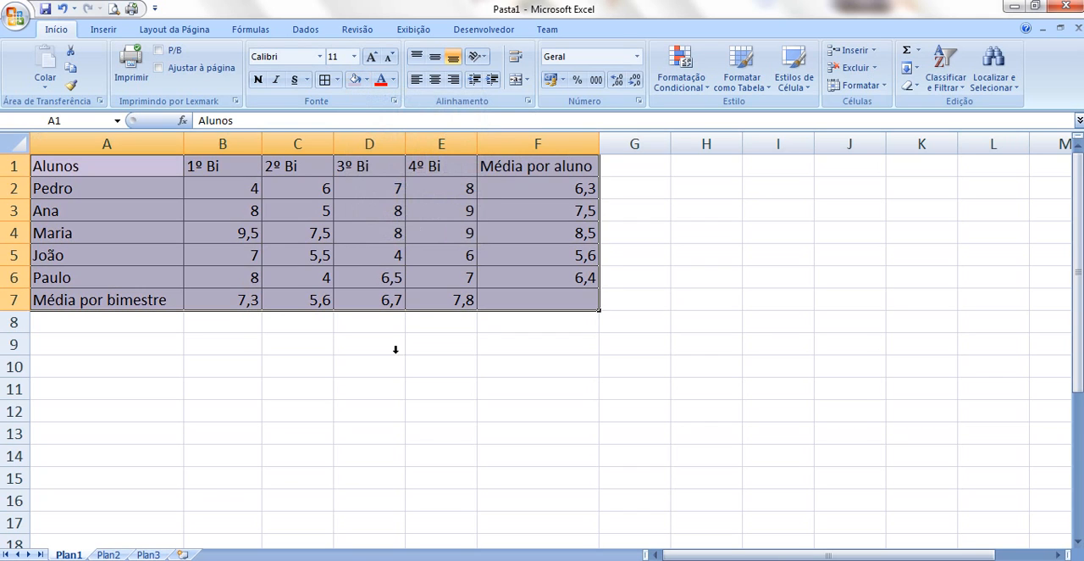
{"action": "left_click", "coordinate": [393, 364]}
Fill the header row, cells A1 to F1, with a darker purple theme color than the rest of the table
{"action": "left_click_drag", "start_coordinate": [113, 162], "coordinate": [490, 166]}
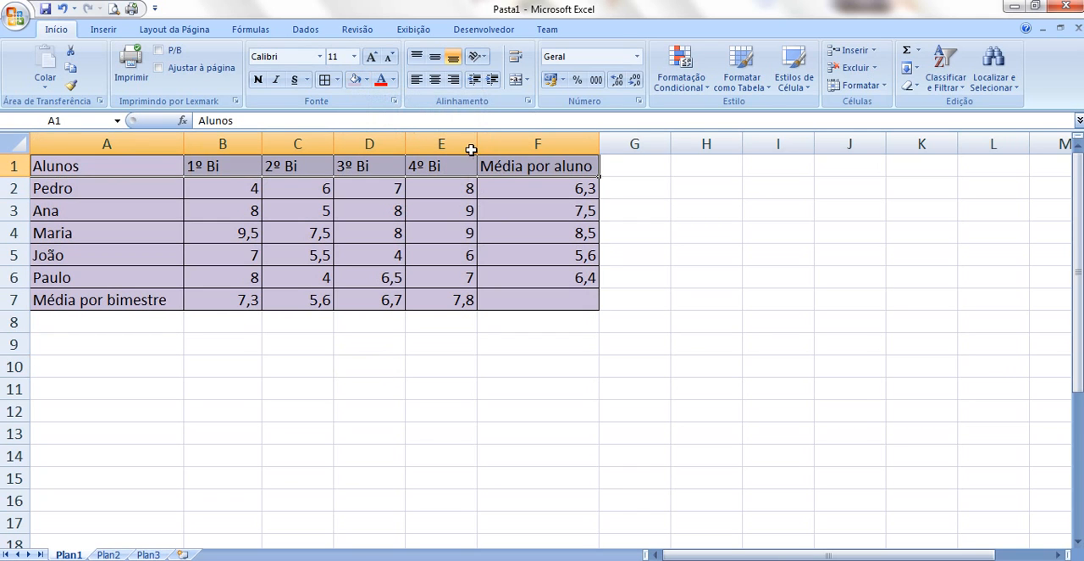
{"action": "left_click", "coordinate": [366, 80]}
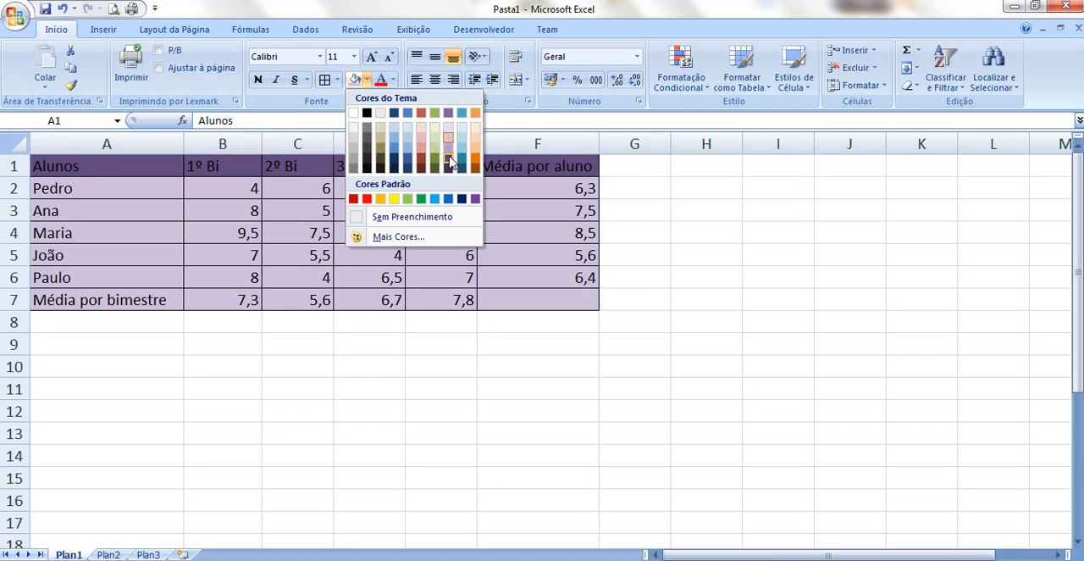
{"action": "left_click", "coordinate": [423, 269]}
{"action": "left_click", "coordinate": [413, 363]}
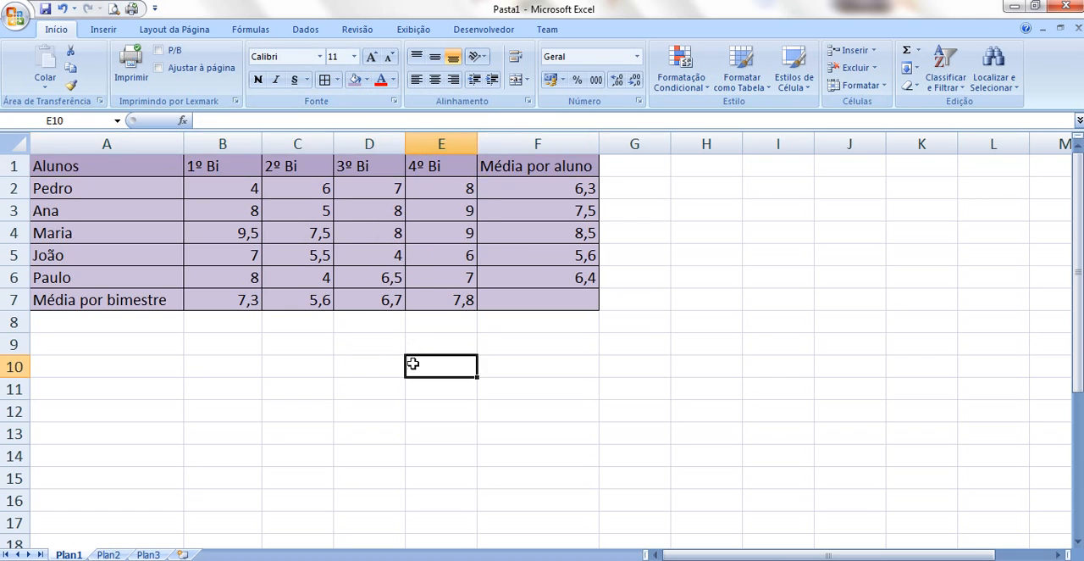
{"action": "left_click", "coordinate": [150, 449]}
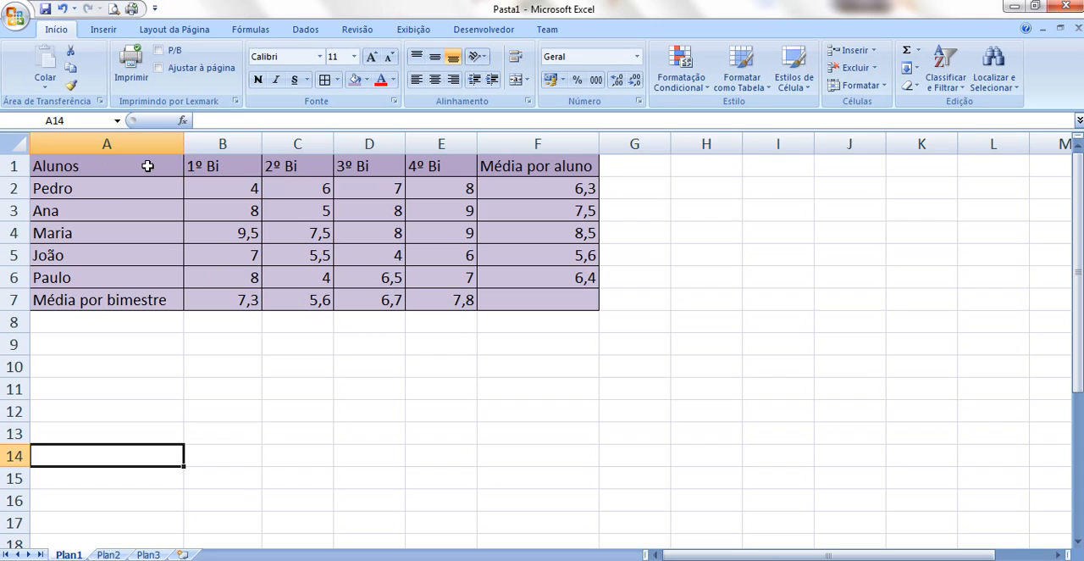
Insert a 2D clustered column chart of the students' grades for all four periods from cells A1 to E6
{"action": "left_click_drag", "start_coordinate": [147, 166], "coordinate": [426, 277]}
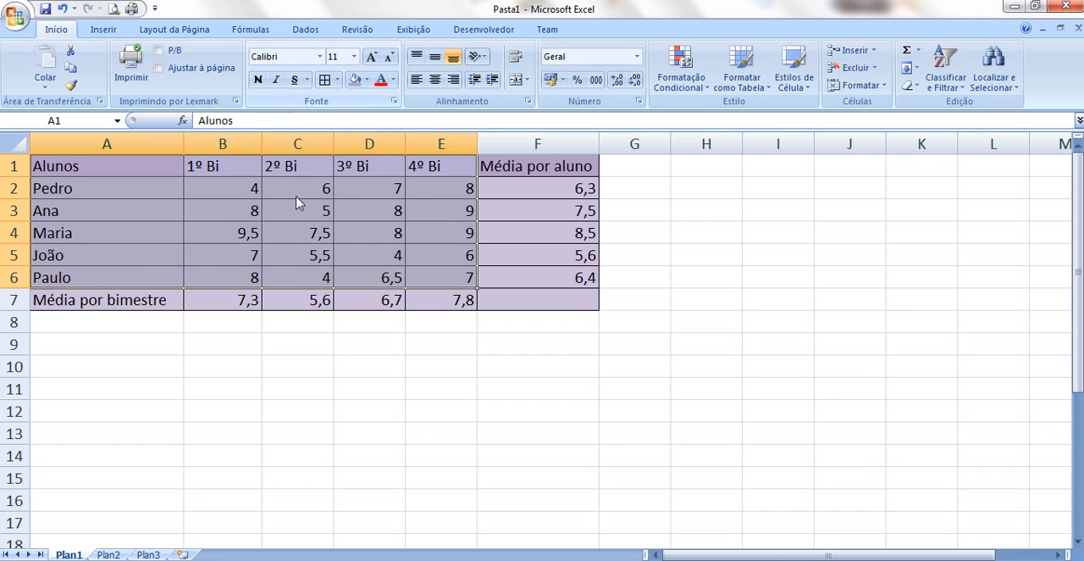
{"action": "left_click", "coordinate": [122, 222]}
{"action": "left_click", "coordinate": [107, 168]}
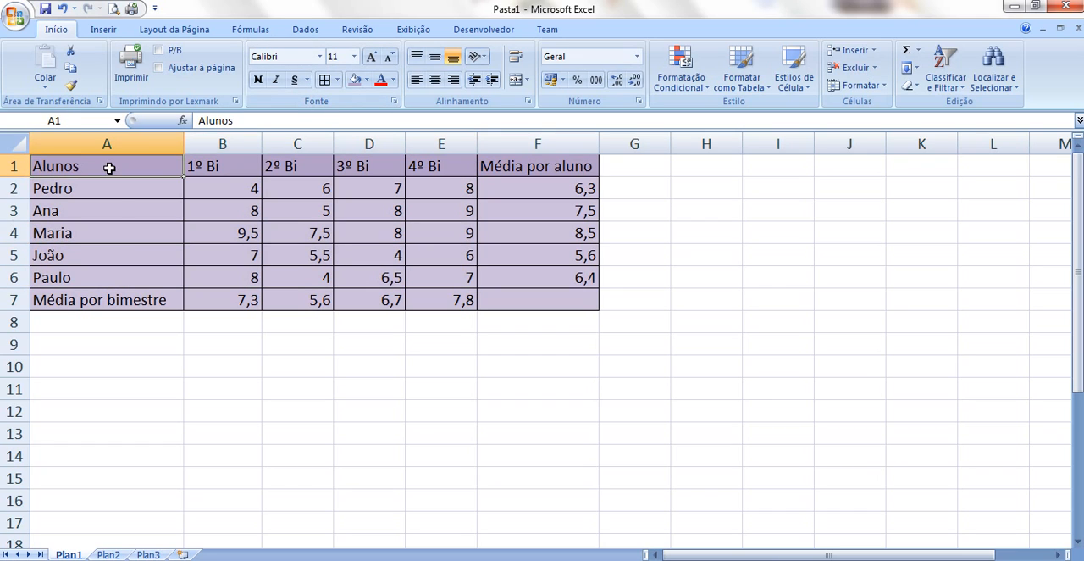
{"action": "left_click_drag", "start_coordinate": [176, 174], "coordinate": [451, 278]}
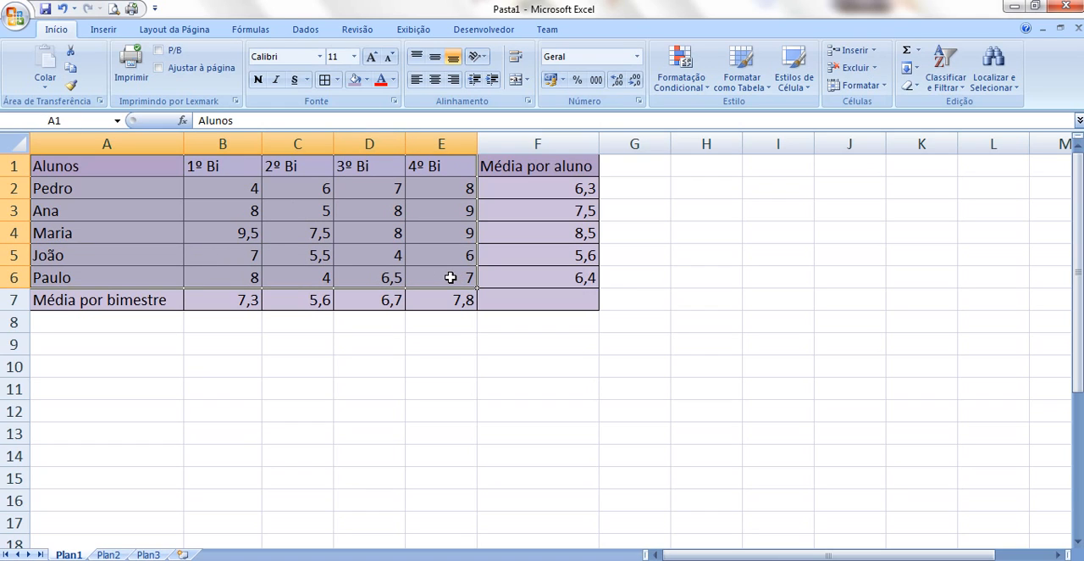
{"action": "left_click", "coordinate": [103, 29]}
{"action": "left_click", "coordinate": [264, 61]}
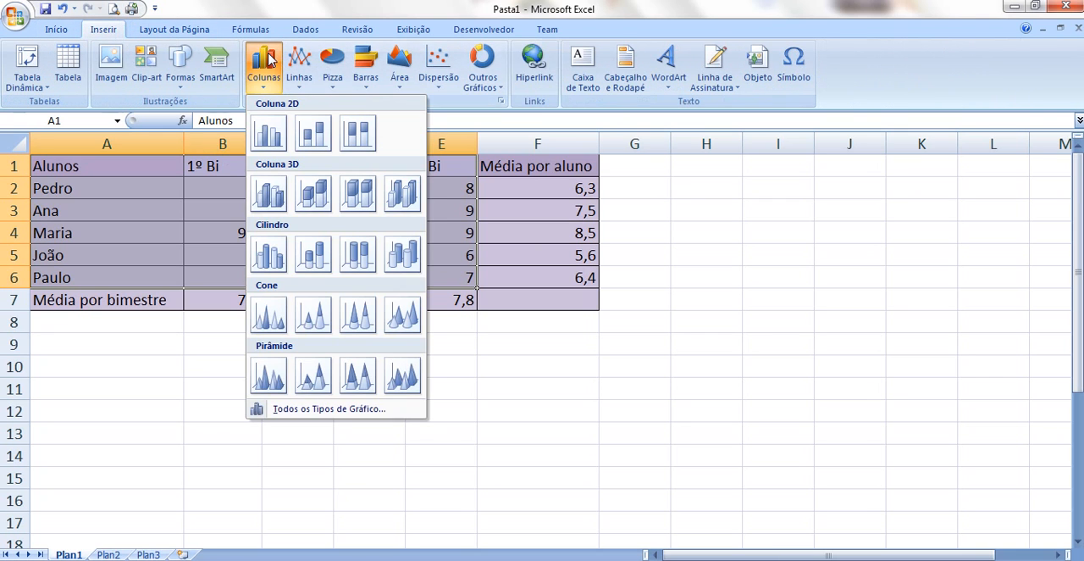
{"action": "left_click", "coordinate": [274, 136]}
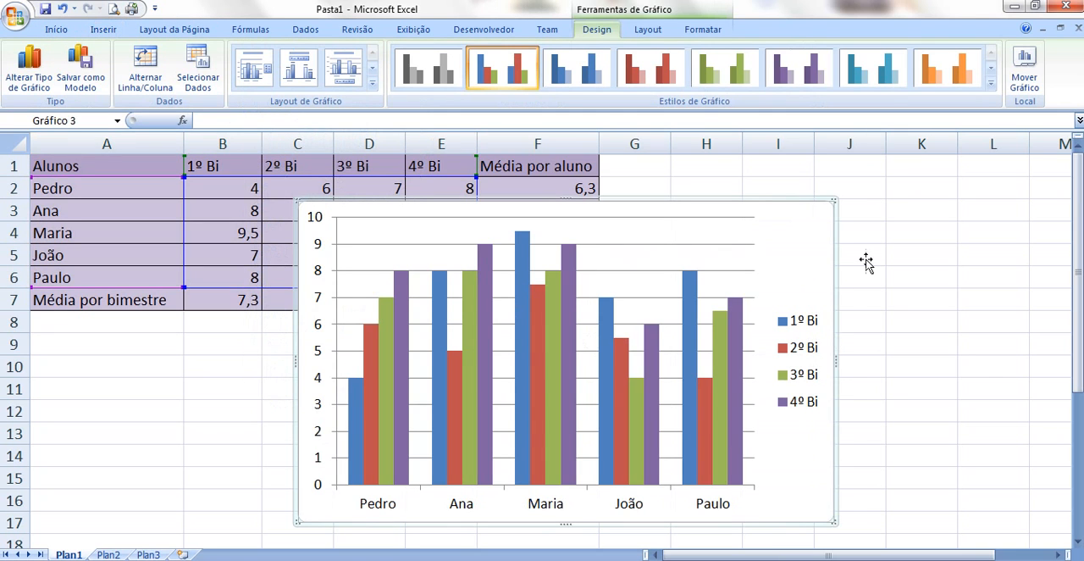
Shift the column chart toward column M, and delete it from the sheet
{"action": "left_click_drag", "start_coordinate": [836, 249], "coordinate": [927, 251]}
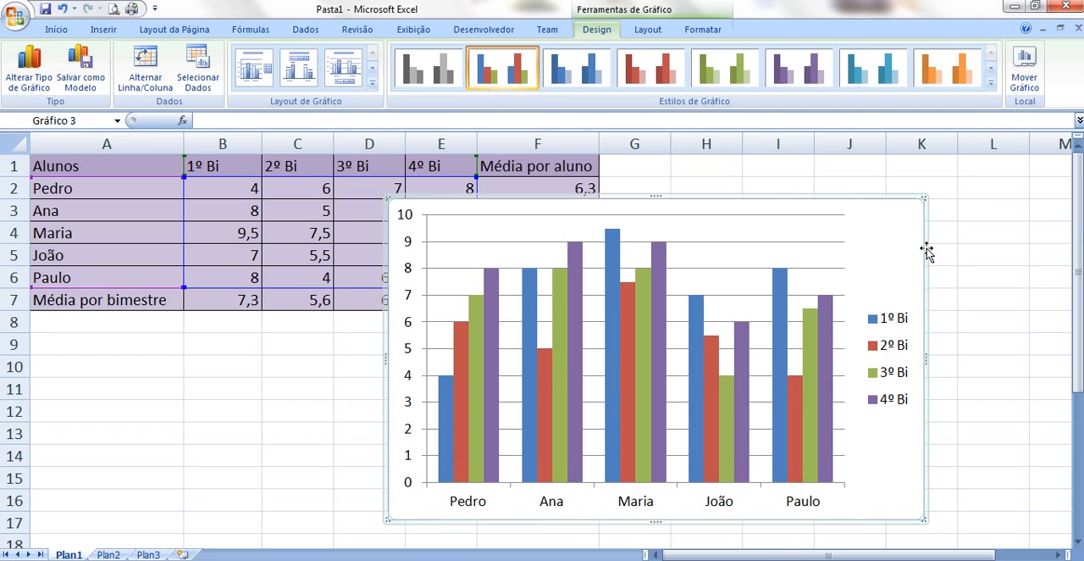
{"action": "key", "text": "Delete"}
{"action": "left_click", "coordinate": [631, 410]}
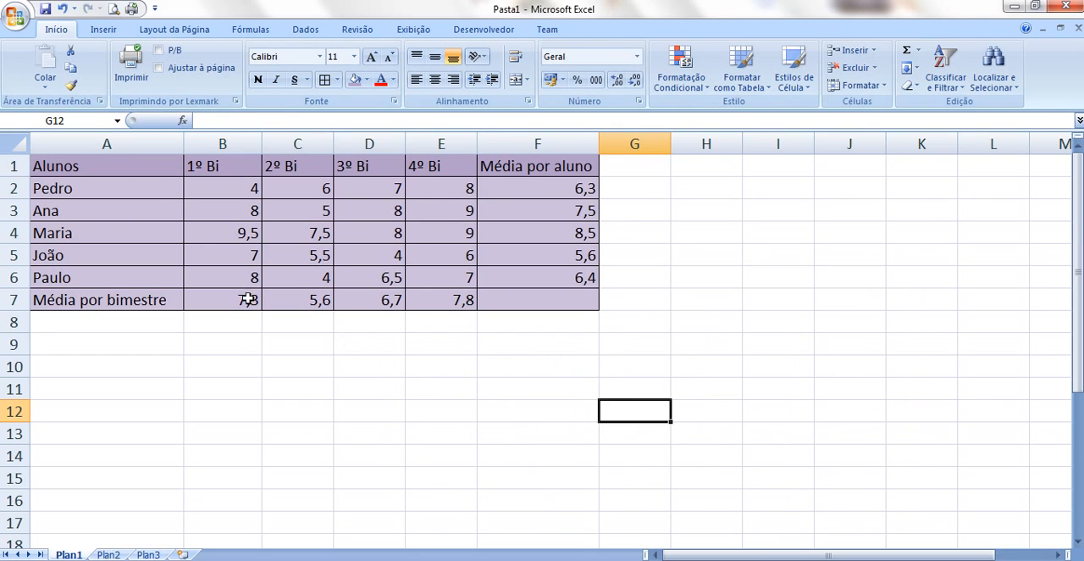
Try a 2D line chart with markers for the grades in cells A1 to E6, and delete it
{"action": "left_click_drag", "start_coordinate": [133, 166], "coordinate": [431, 277]}
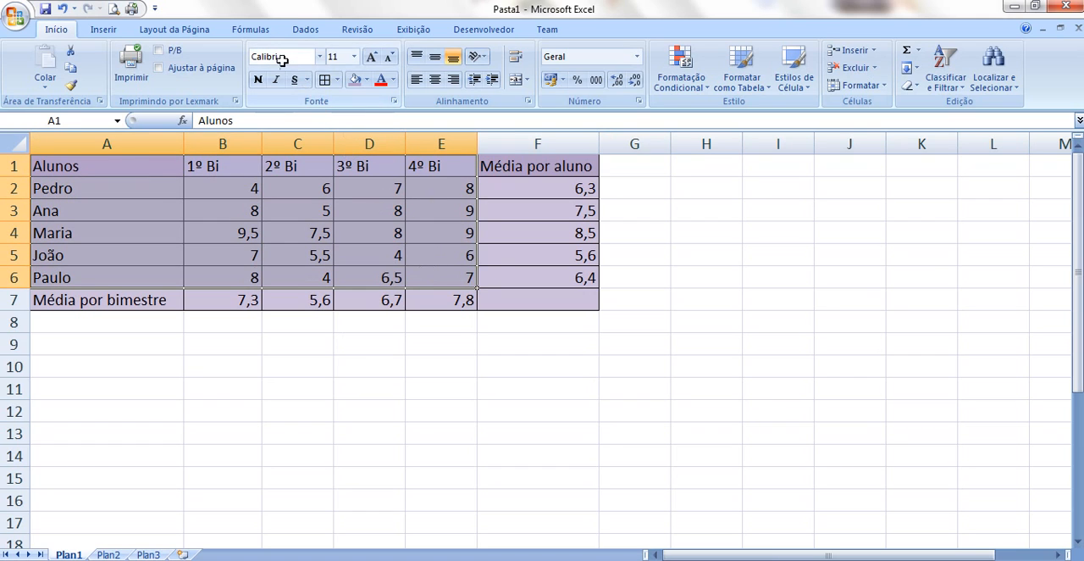
{"action": "left_click", "coordinate": [105, 28]}
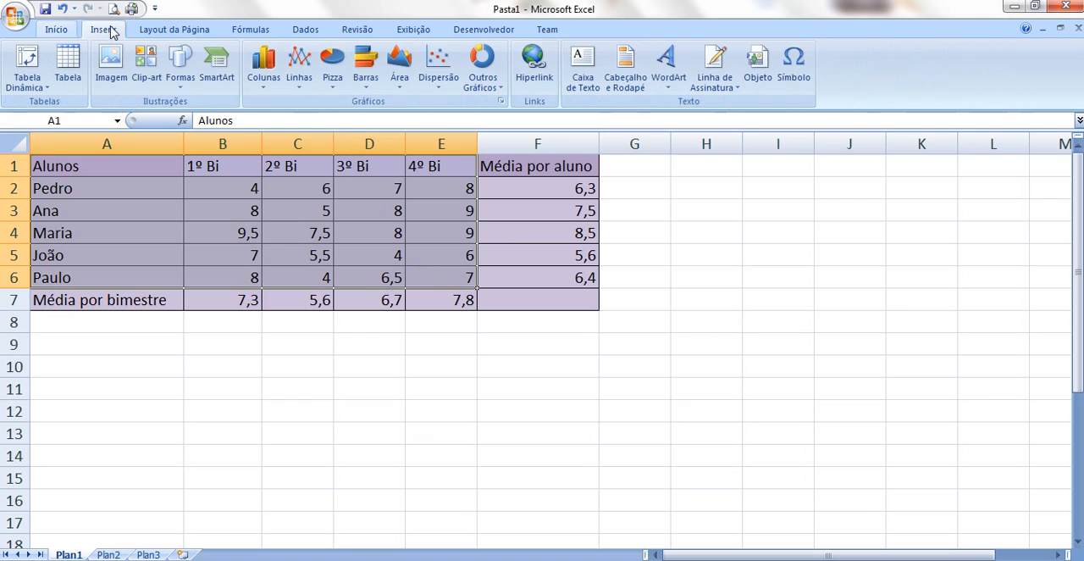
{"action": "left_click", "coordinate": [303, 67]}
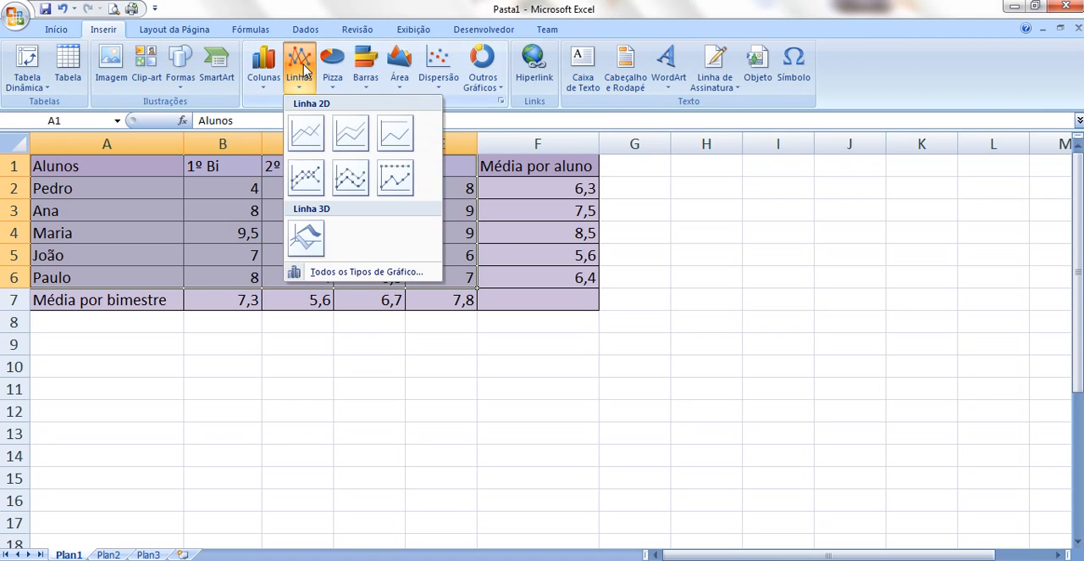
{"action": "left_click", "coordinate": [313, 174]}
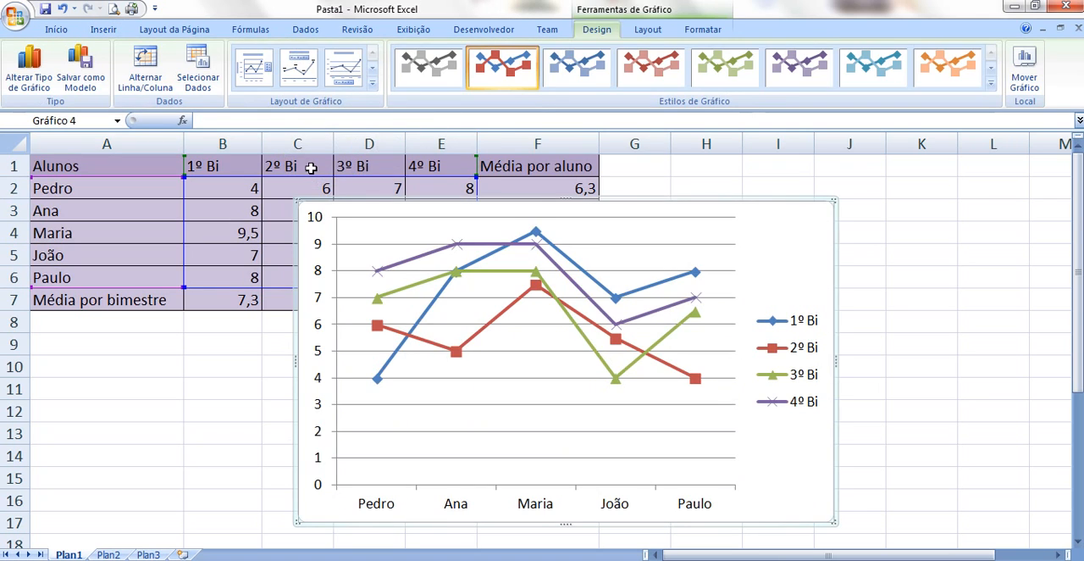
{"action": "left_click_drag", "start_coordinate": [793, 202], "coordinate": [861, 191]}
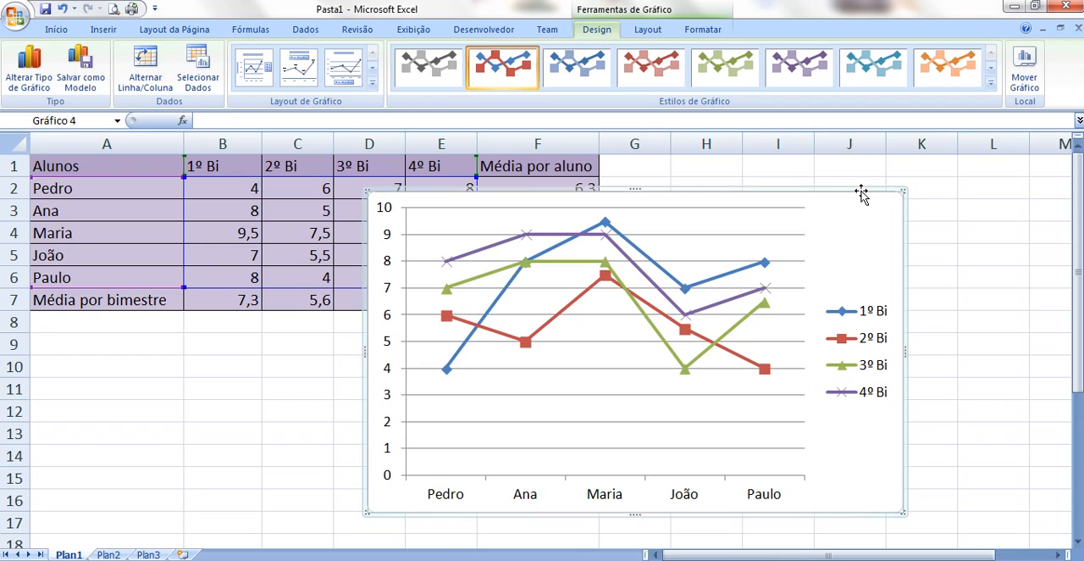
{"action": "key", "text": "Delete"}
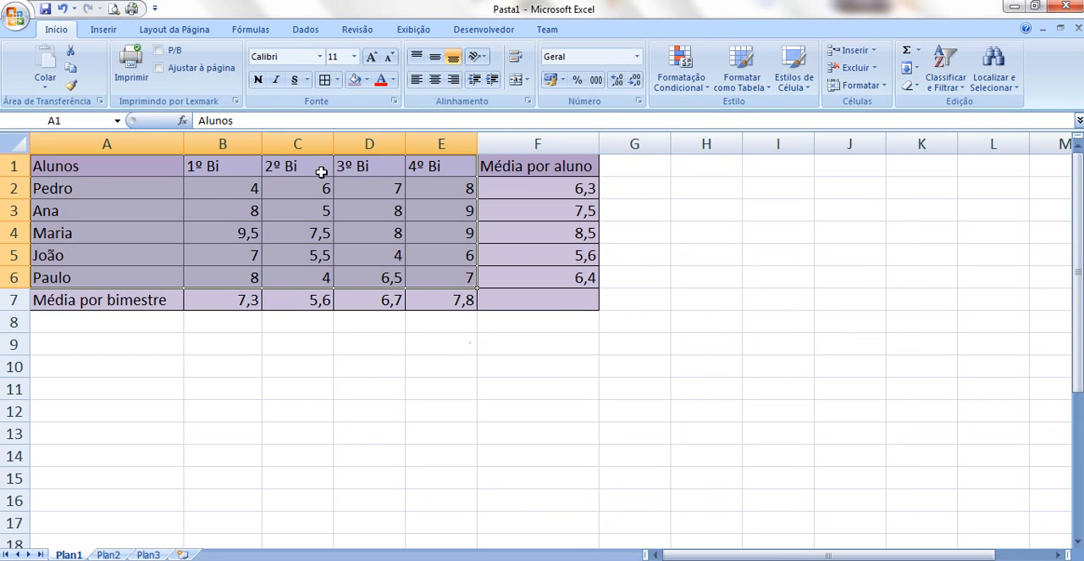
Try a clustered horizontal cylinder bar chart for the grades in cells A1 to E6, and delete it
{"action": "left_click", "coordinate": [104, 29]}
{"action": "left_click", "coordinate": [365, 64]}
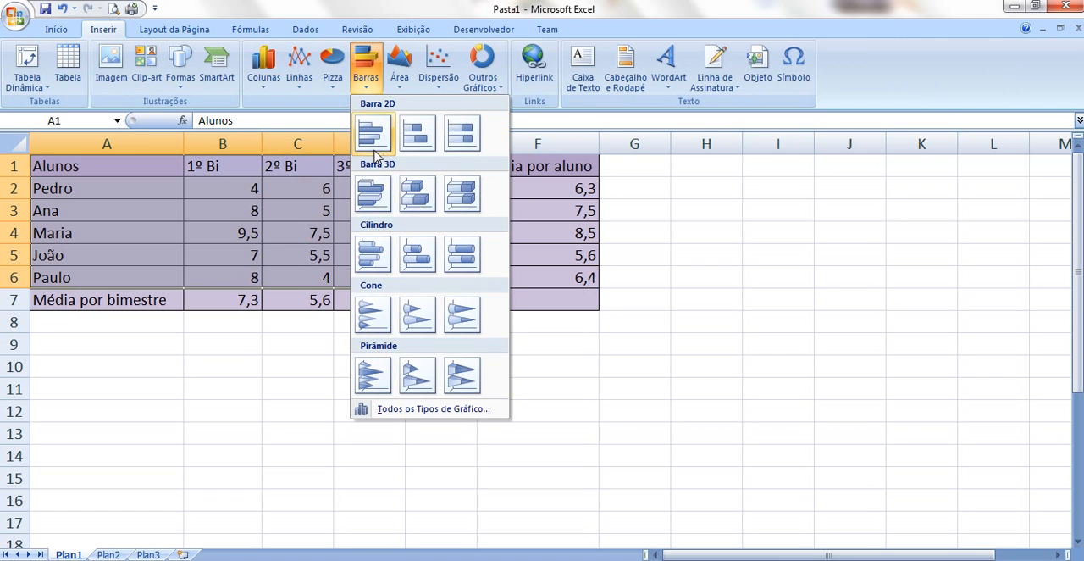
{"action": "left_click", "coordinate": [374, 251]}
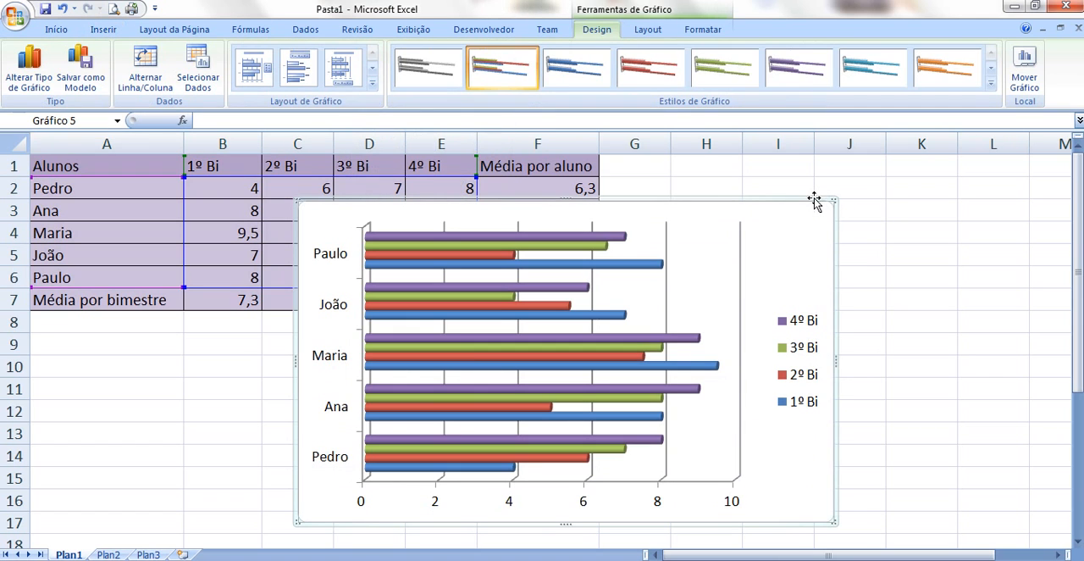
{"action": "left_click_drag", "start_coordinate": [816, 201], "coordinate": [829, 207]}
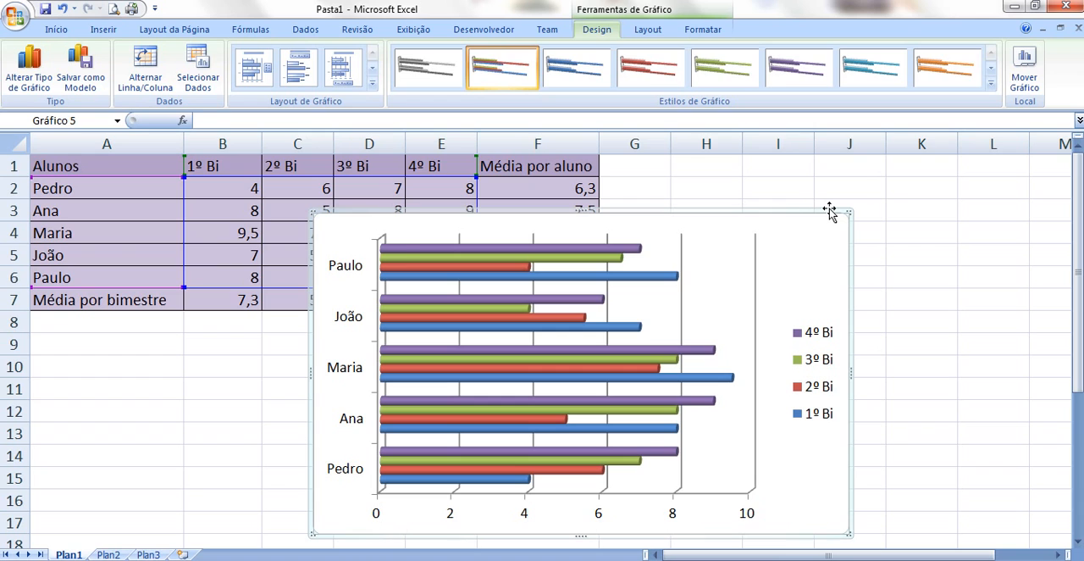
{"action": "key", "text": "Delete"}
{"action": "left_click", "coordinate": [675, 321]}
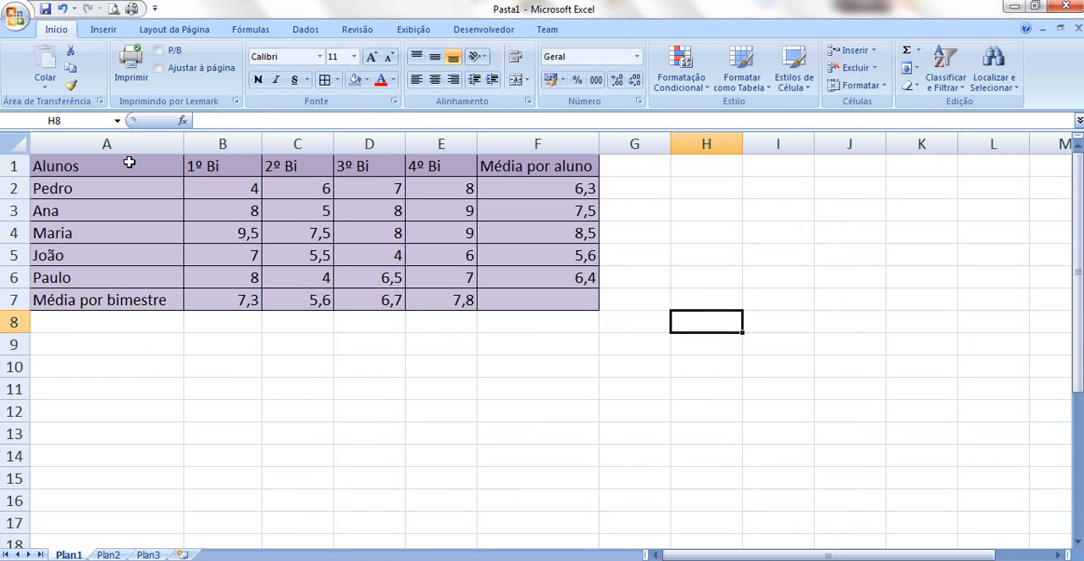
Insert a 2D pie chart of the 1º Bi grades per student from cells A1 to B6
{"action": "left_click_drag", "start_coordinate": [129, 162], "coordinate": [220, 277]}
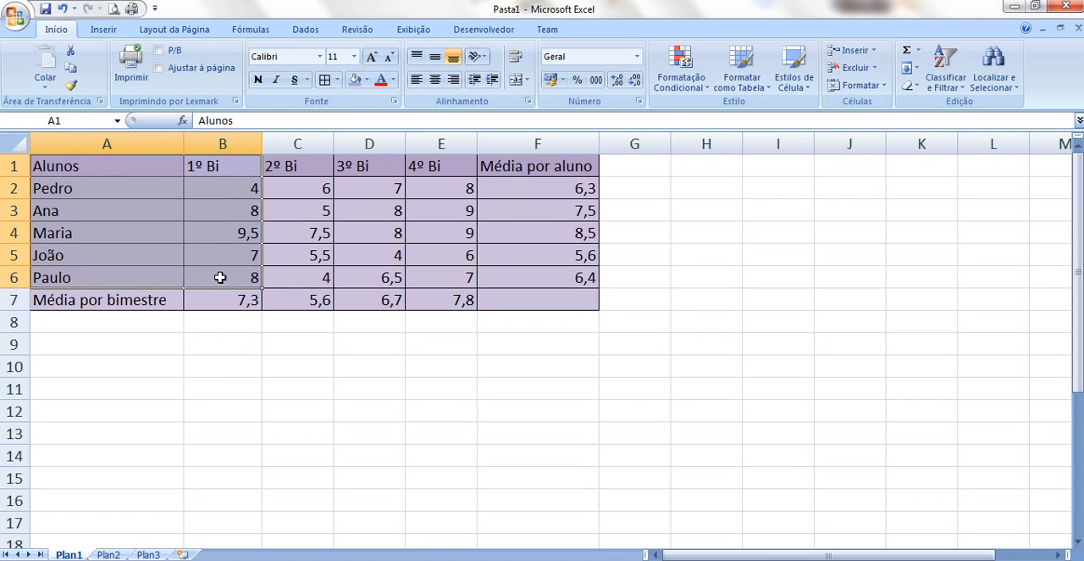
{"action": "left_click", "coordinate": [105, 31]}
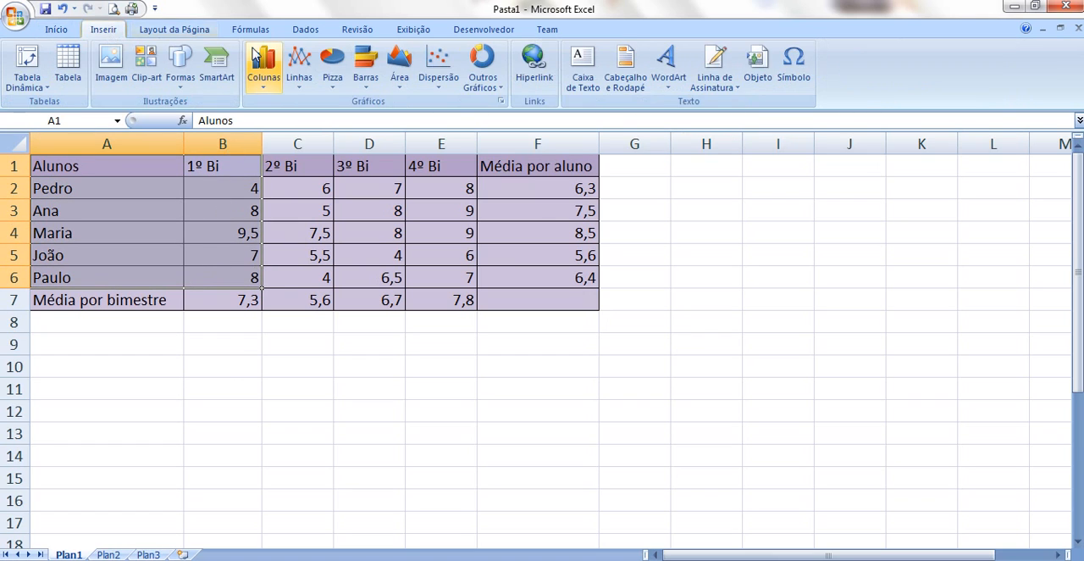
{"action": "left_click", "coordinate": [332, 67]}
{"action": "left_click", "coordinate": [349, 134]}
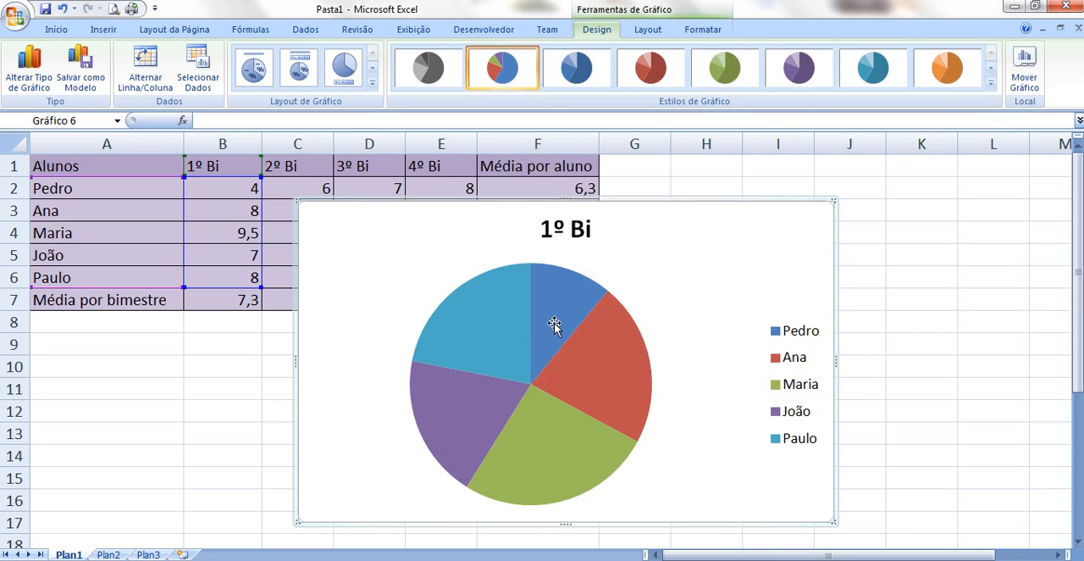
Add data labels to the 1º Bi pie chart's slices, and delete the chart
{"action": "right_click", "coordinate": [511, 359]}
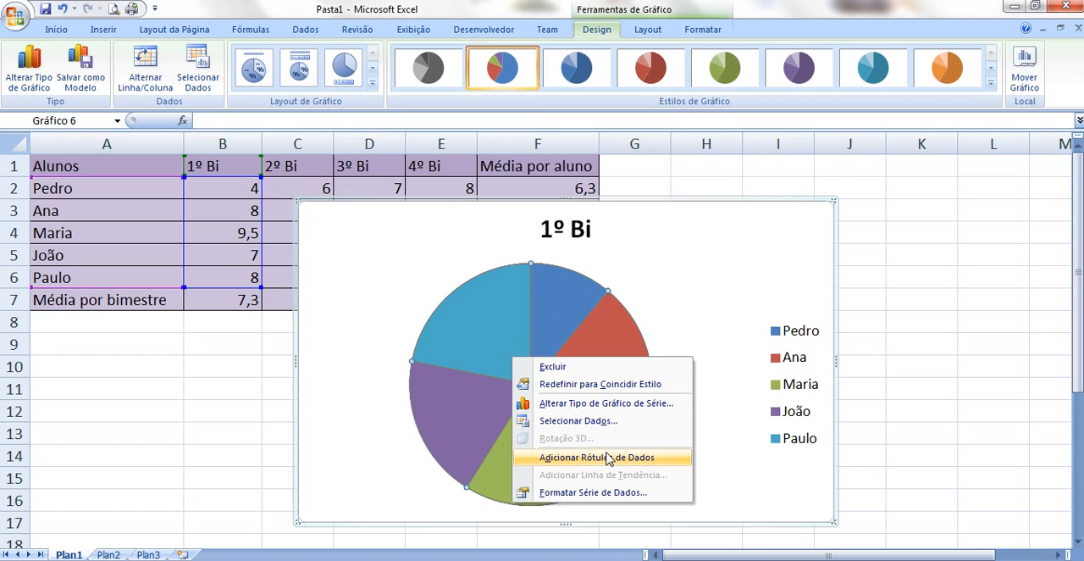
{"action": "left_click", "coordinate": [610, 458]}
{"action": "left_click", "coordinate": [958, 343]}
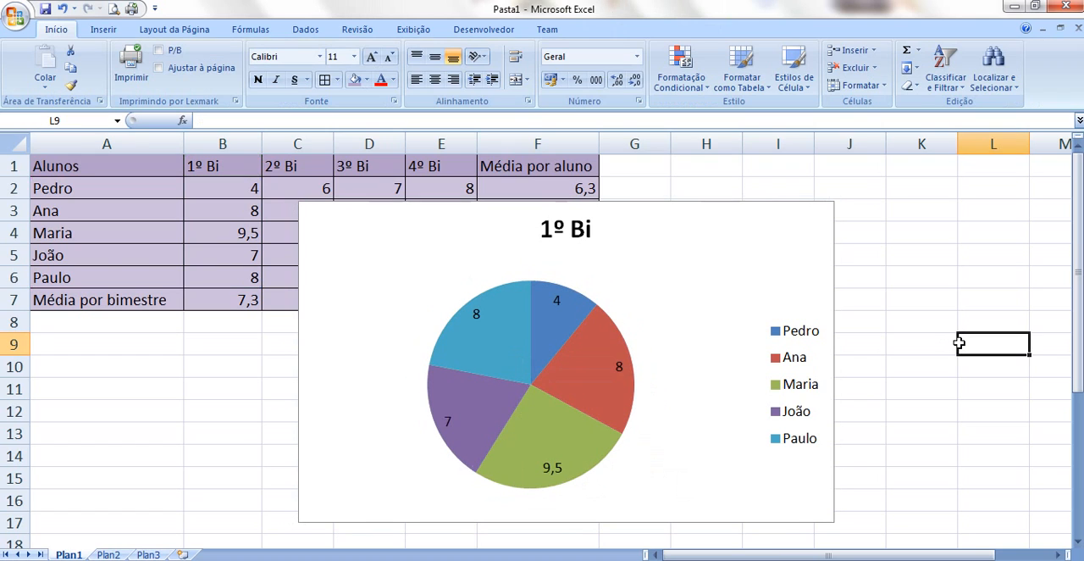
{"action": "left_click", "coordinate": [716, 244]}
{"action": "key", "text": "Delete"}
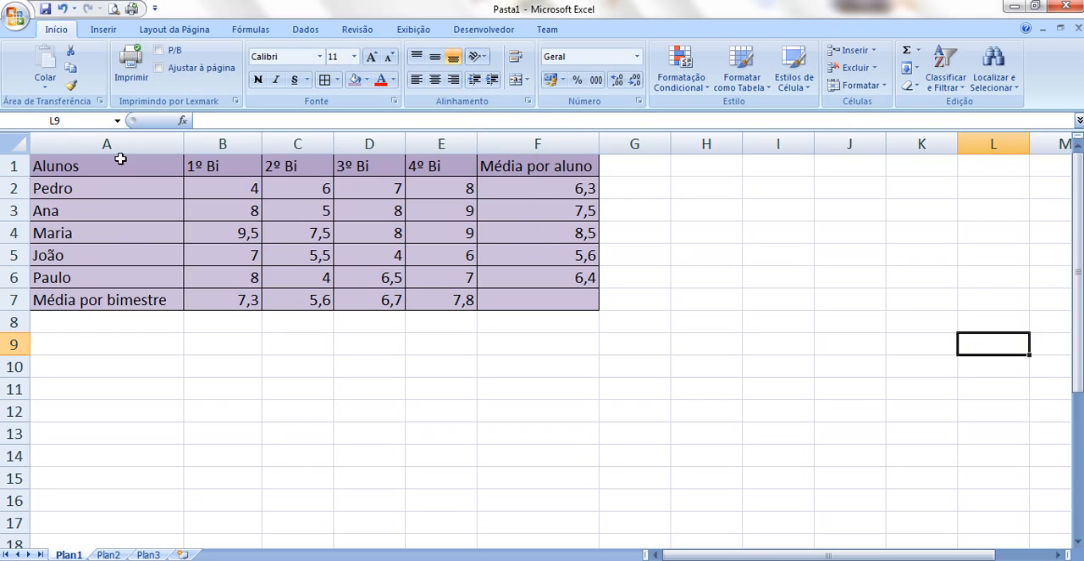
Insert a 2D pie chart of the average per student from the separate ranges A1 to A6 and F1 to F6
{"action": "left_click_drag", "start_coordinate": [120, 161], "coordinate": [110, 279]}
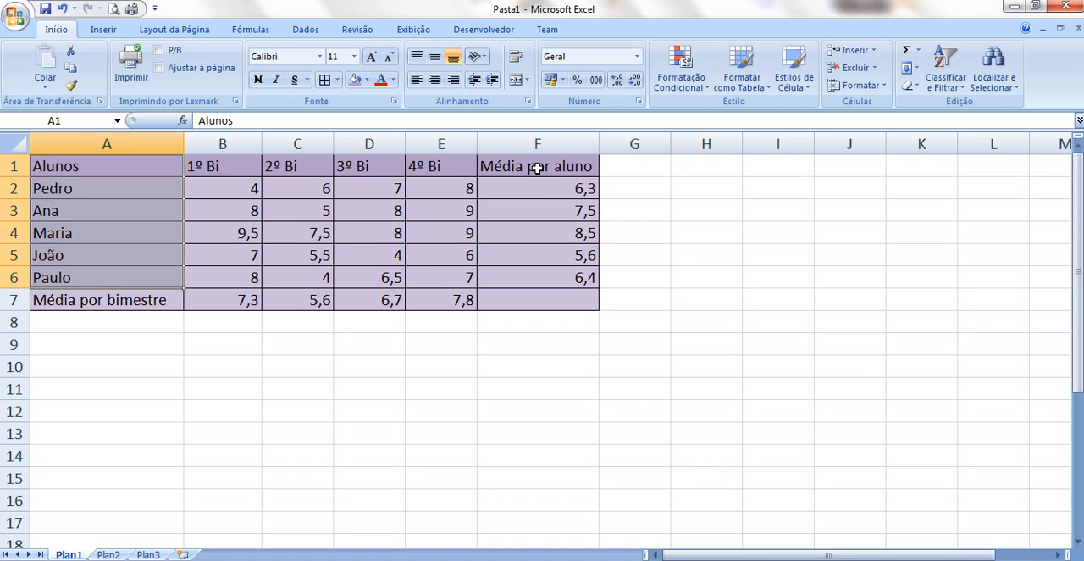
{"action": "left_click_drag", "start_coordinate": [537, 168], "coordinate": [538, 269]}
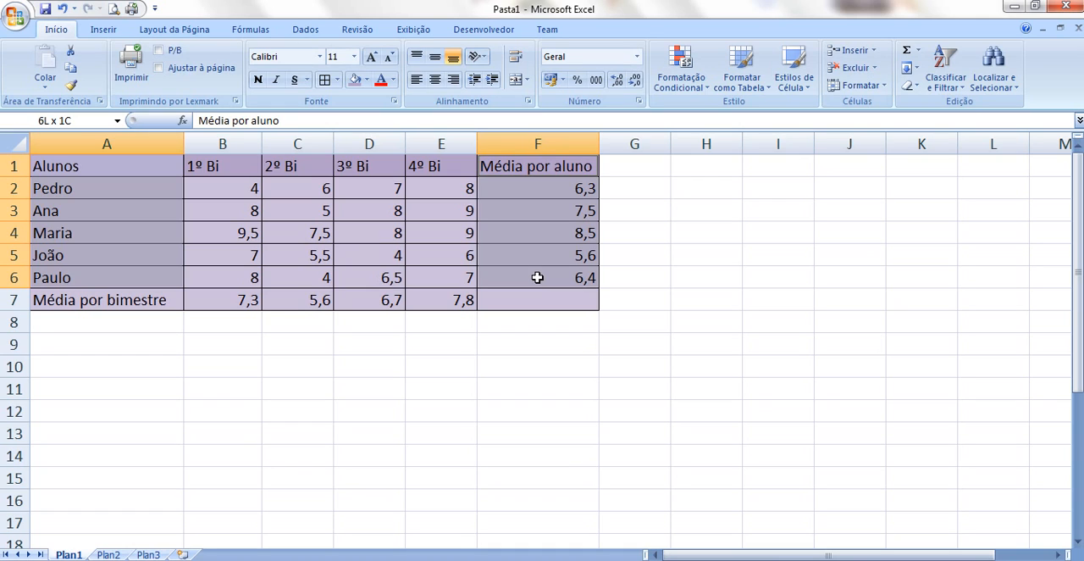
{"action": "left_click_drag", "start_coordinate": [537, 277], "coordinate": [537, 277]}
{"action": "left_click", "coordinate": [105, 30]}
{"action": "left_click", "coordinate": [333, 68]}
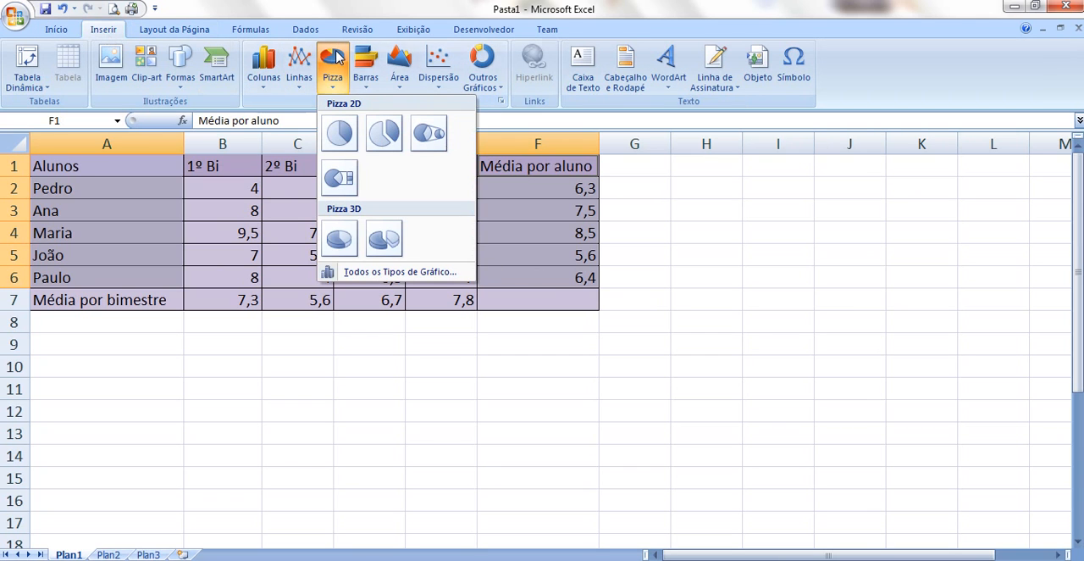
{"action": "left_click", "coordinate": [340, 136]}
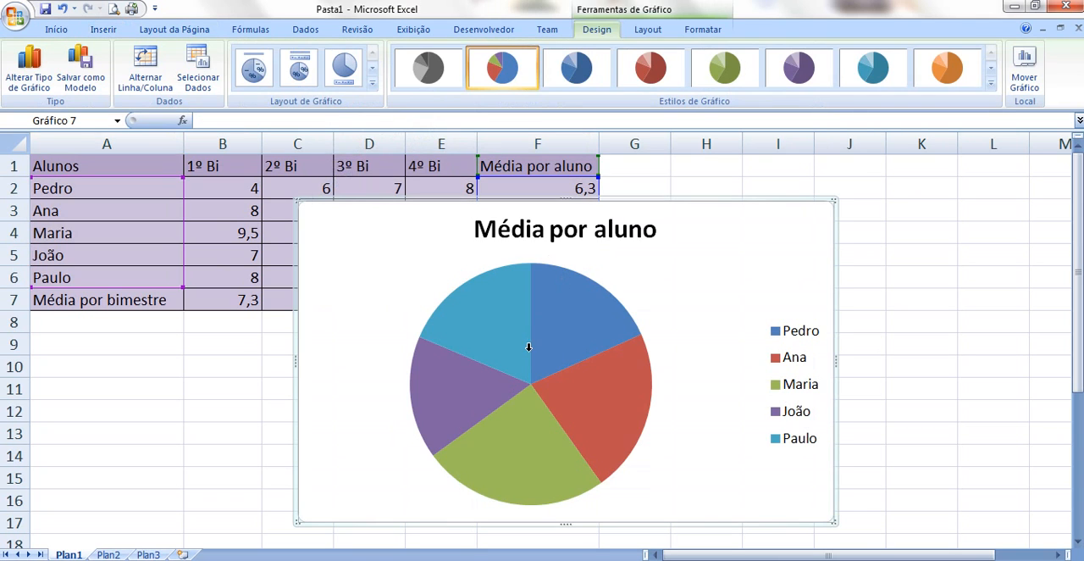
Add data labels to the "Média por aluno" pie chart, and move the chart slightly upward on the sheet
{"action": "right_click", "coordinate": [528, 351]}
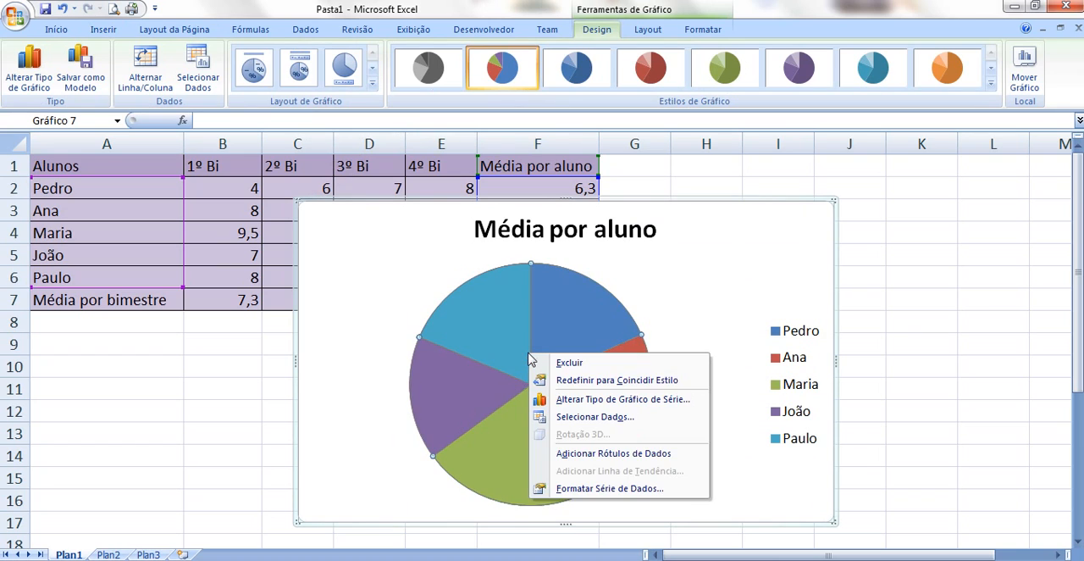
{"action": "left_click", "coordinate": [570, 455]}
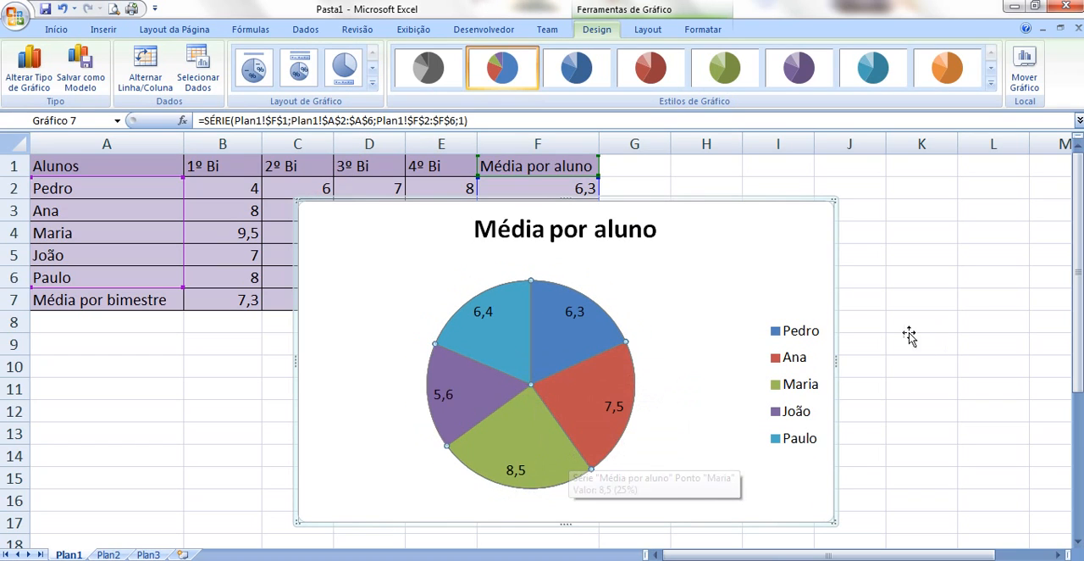
{"action": "left_click_drag", "start_coordinate": [813, 200], "coordinate": [821, 190]}
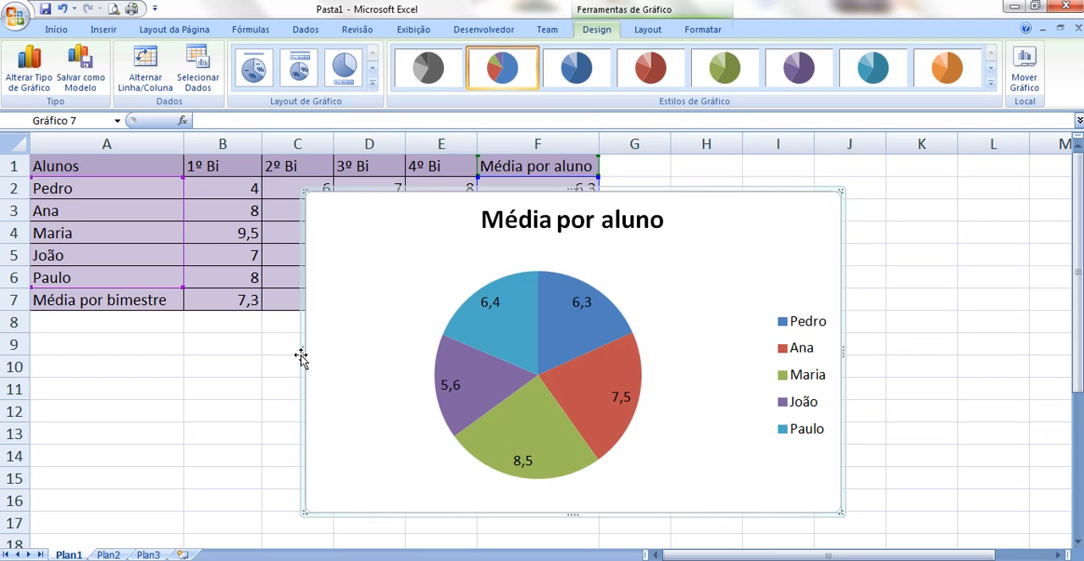
Narrow the "Média por aluno" pie chart and move it beside the grade table so that it covers no data
{"action": "left_click_drag", "start_coordinate": [305, 352], "coordinate": [440, 346]}
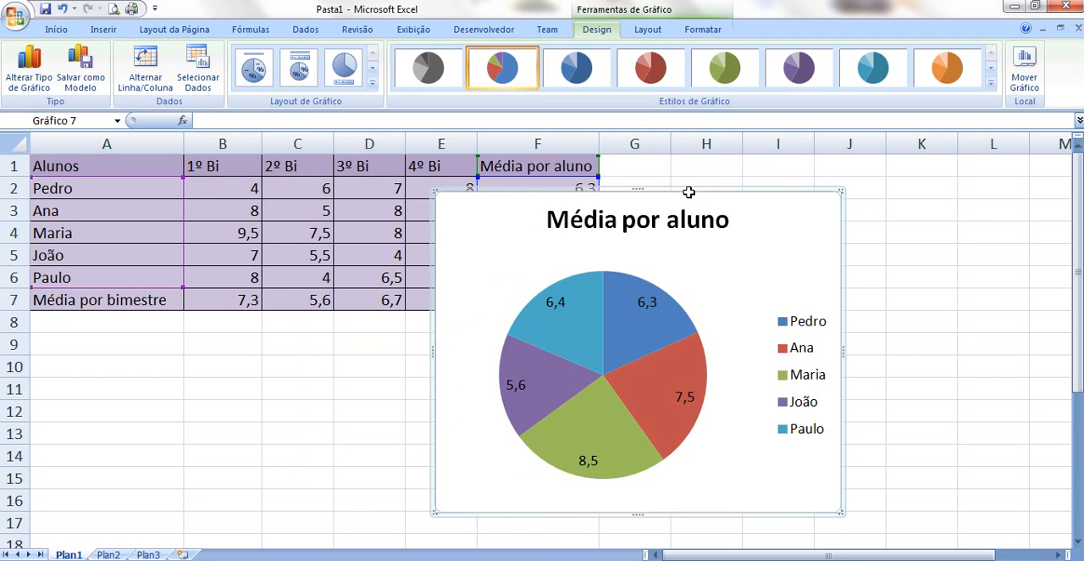
{"action": "left_click_drag", "start_coordinate": [689, 192], "coordinate": [859, 212]}
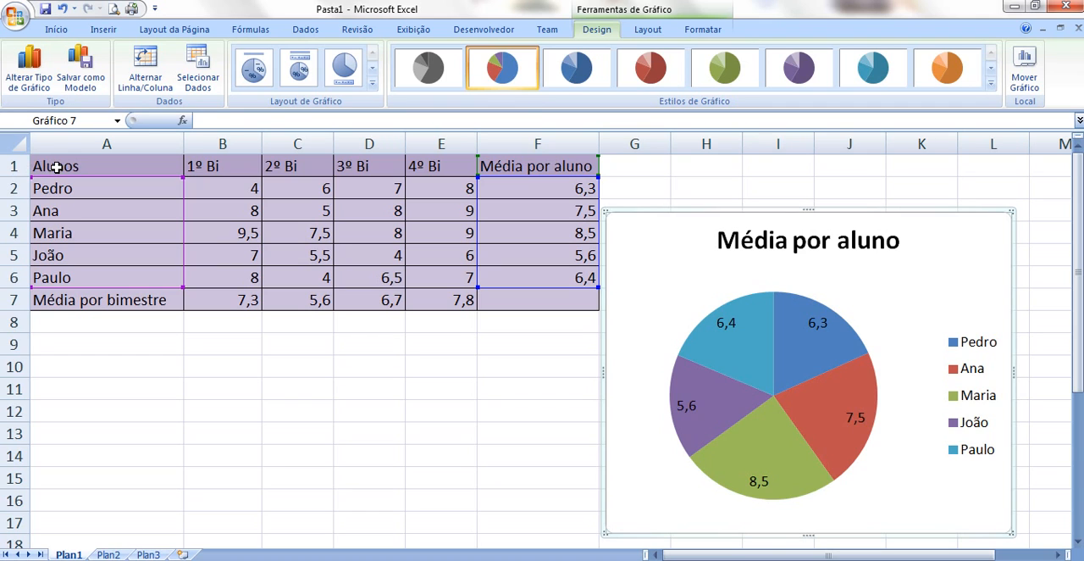
Move the whole grade table down one row and enter the title "Notas de Matemática 2015" in cell A1
{"action": "left_click_drag", "start_coordinate": [55, 167], "coordinate": [487, 337]}
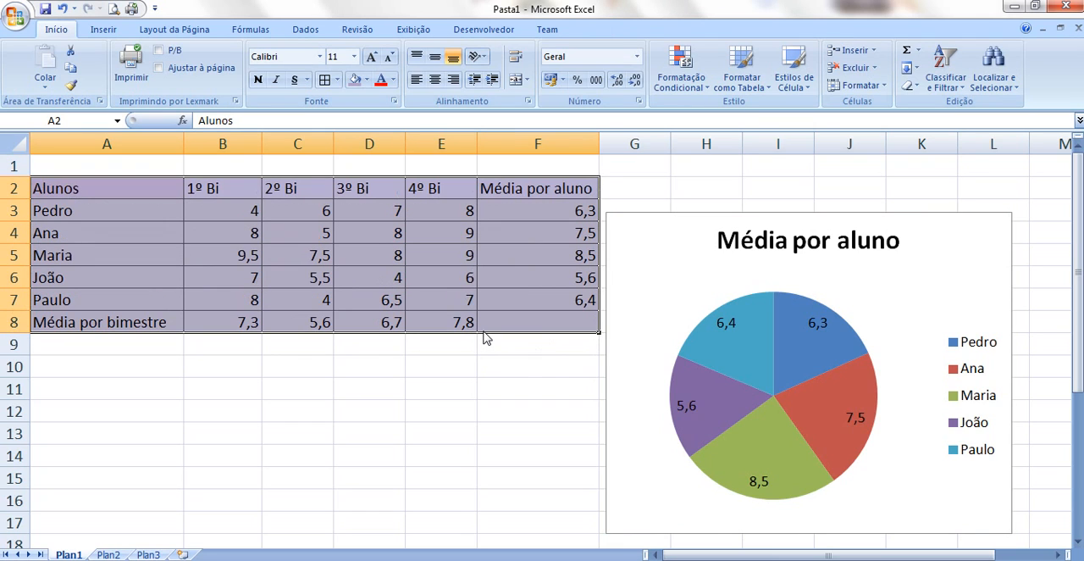
{"action": "left_click", "coordinate": [123, 167]}
{"action": "type", "text": "Dis"}
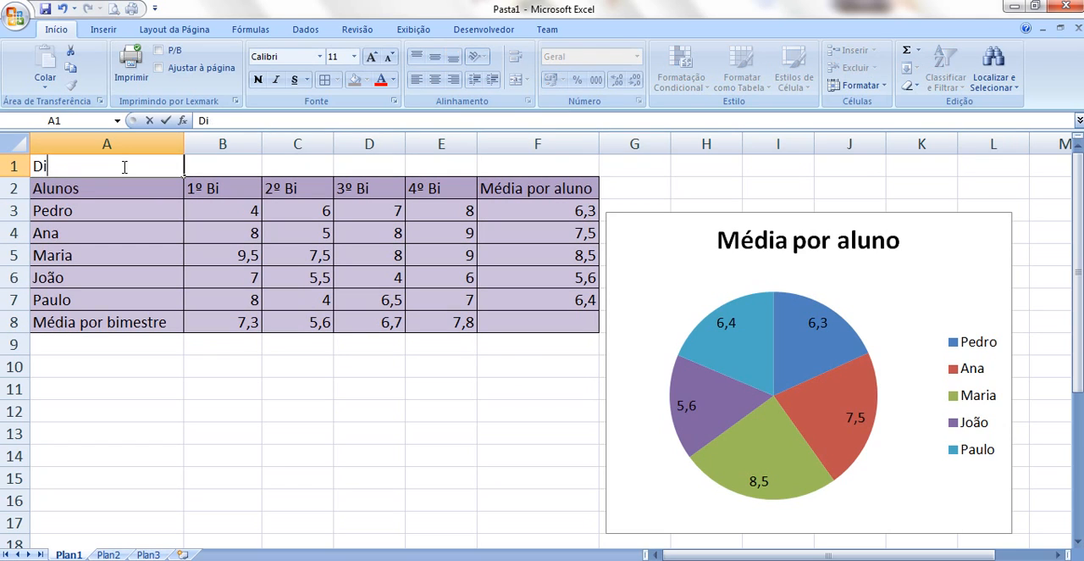
{"action": "key", "text": "BackSpace"}
{"action": "key", "text": "BackSpace"}
{"action": "type", "text": "Notas de Mat"}
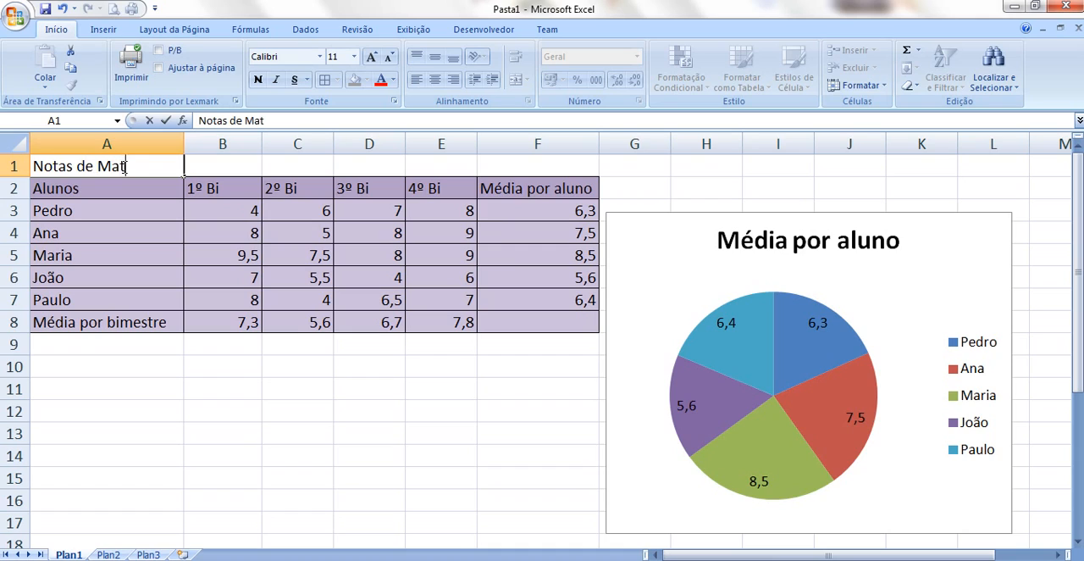
{"action": "type", "text": "emática"}
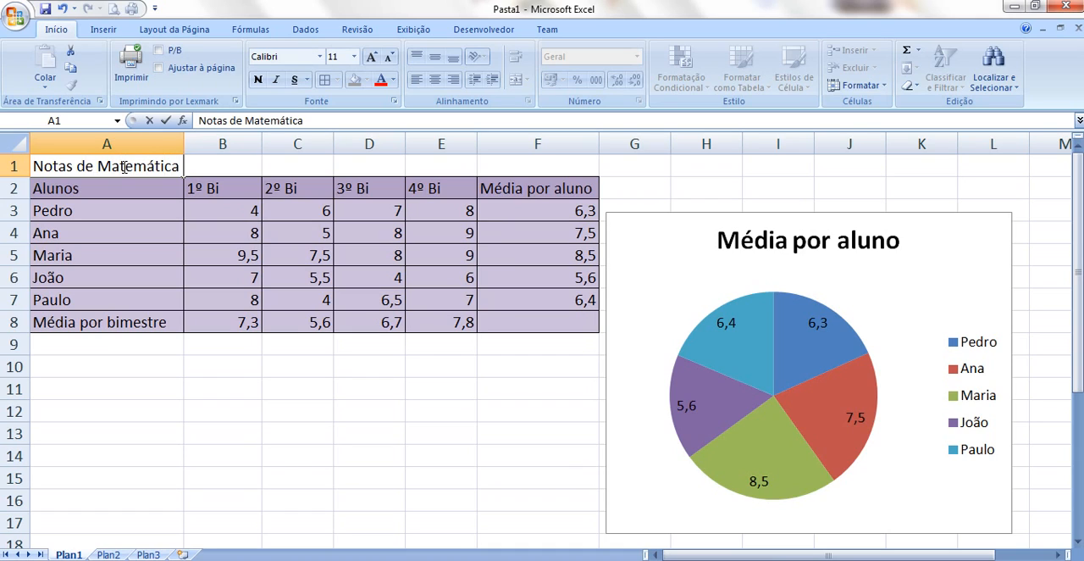
{"action": "type", "text": " 2015"}
{"action": "key", "text": "Return"}
Merge and center the title across cells A1 to F1, and fill the merged cell with a medium blue theme color
{"action": "left_click", "coordinate": [119, 168]}
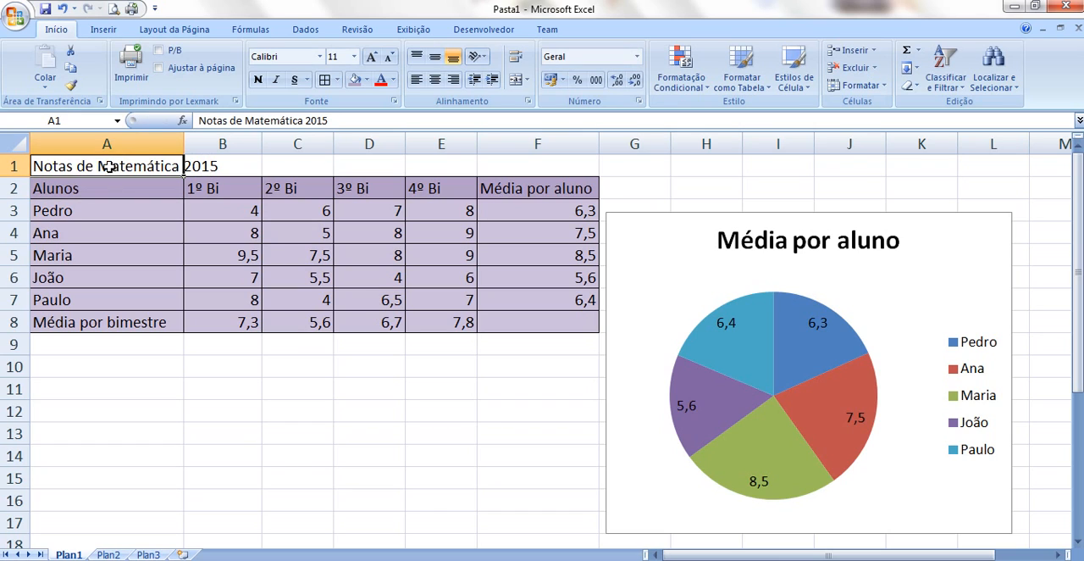
{"action": "left_click_drag", "start_coordinate": [112, 167], "coordinate": [525, 165]}
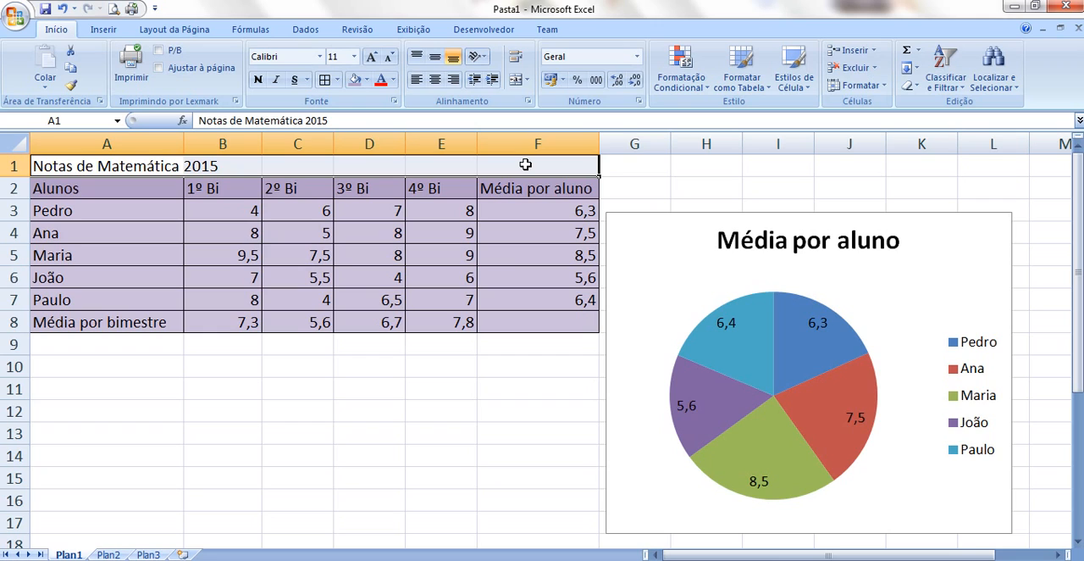
{"action": "left_click", "coordinate": [516, 81]}
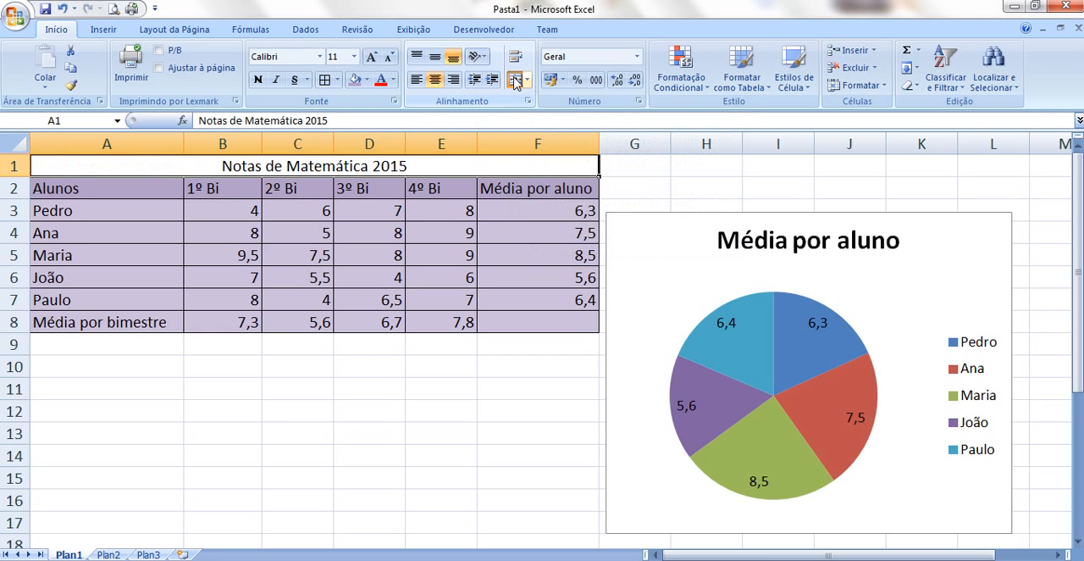
{"action": "left_click", "coordinate": [366, 80]}
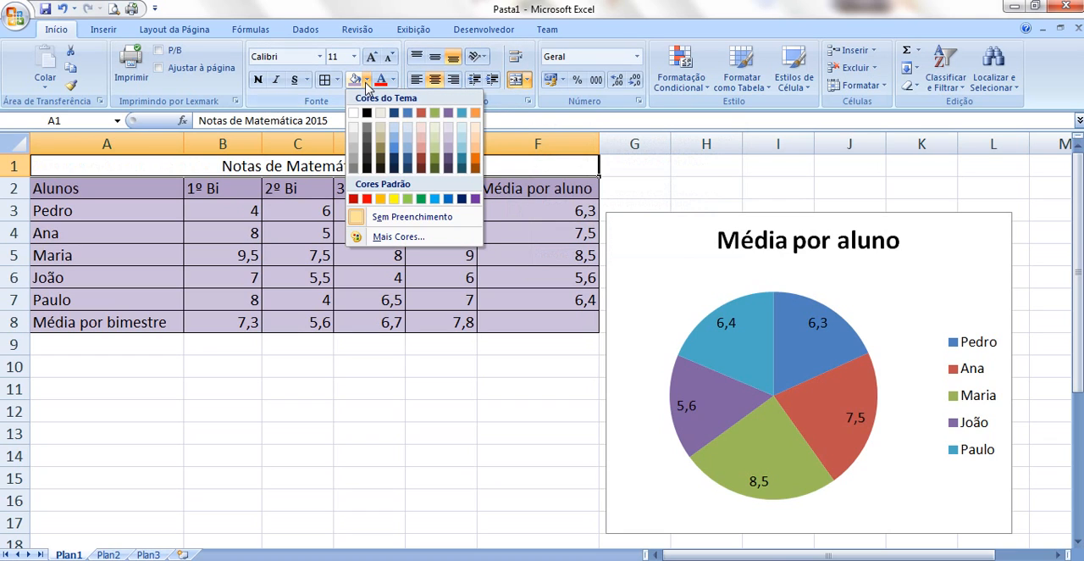
{"action": "left_click", "coordinate": [394, 153]}
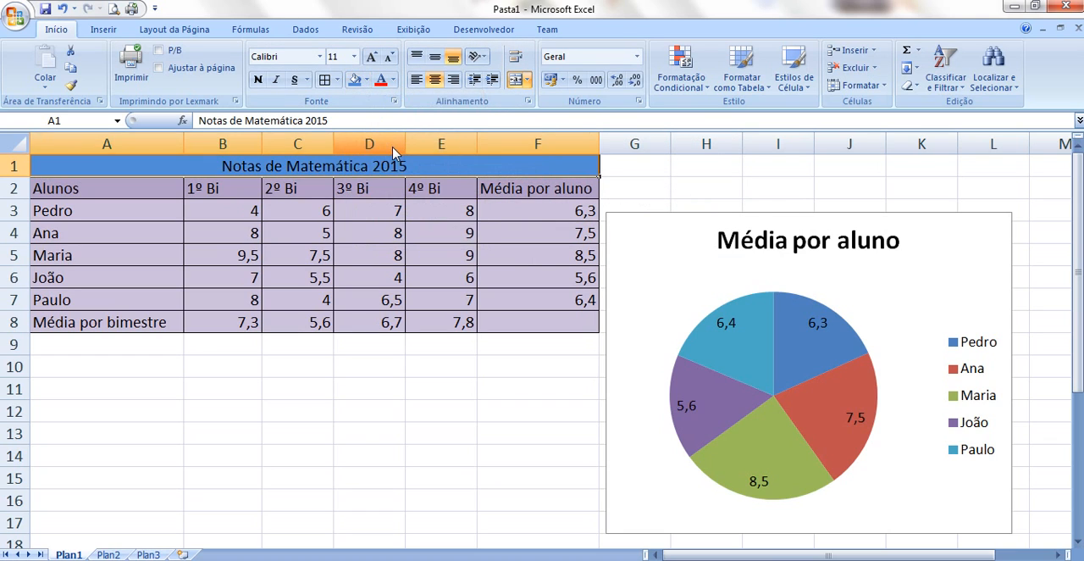
{"action": "left_click", "coordinate": [392, 144]}
{"action": "left_click", "coordinate": [158, 168]}
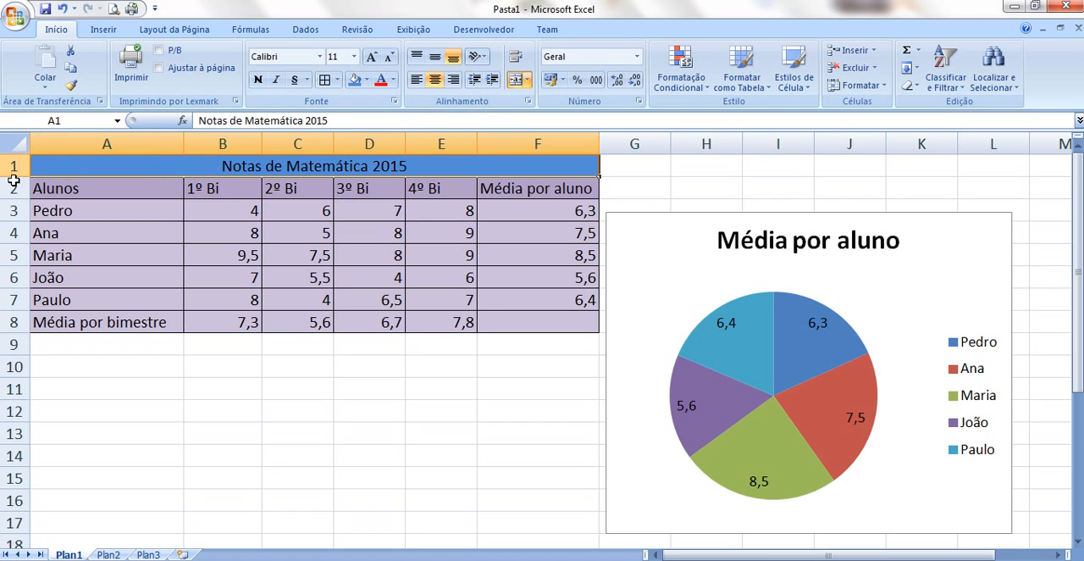
Increase the height of row 1 and enlarge the title's font size to 16
{"action": "left_click_drag", "start_coordinate": [8, 178], "coordinate": [8, 188]}
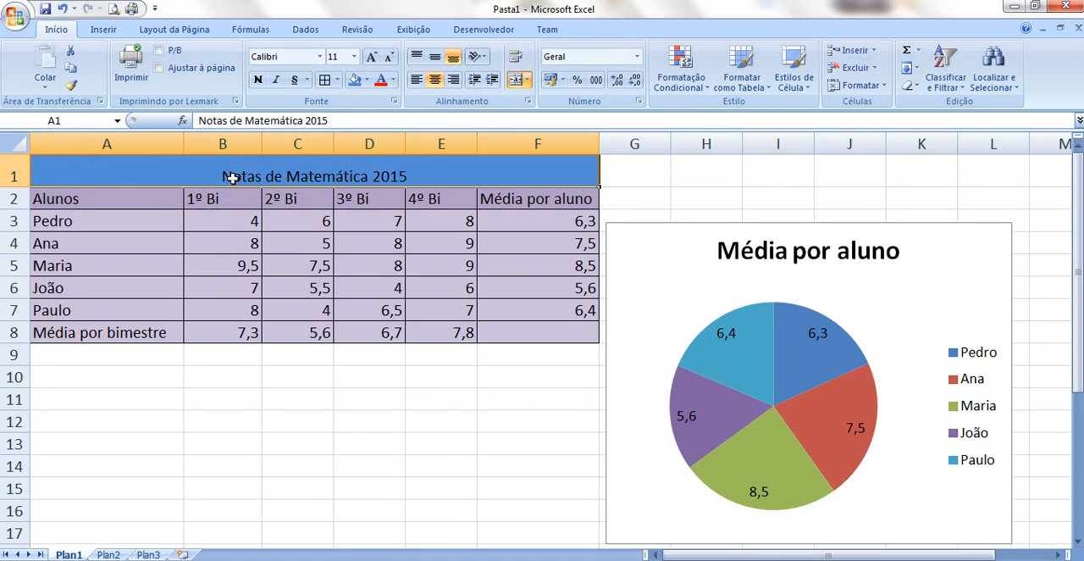
{"action": "left_click", "coordinate": [372, 57]}
{"action": "left_click", "coordinate": [372, 58]}
{"action": "left_click", "coordinate": [372, 58]}
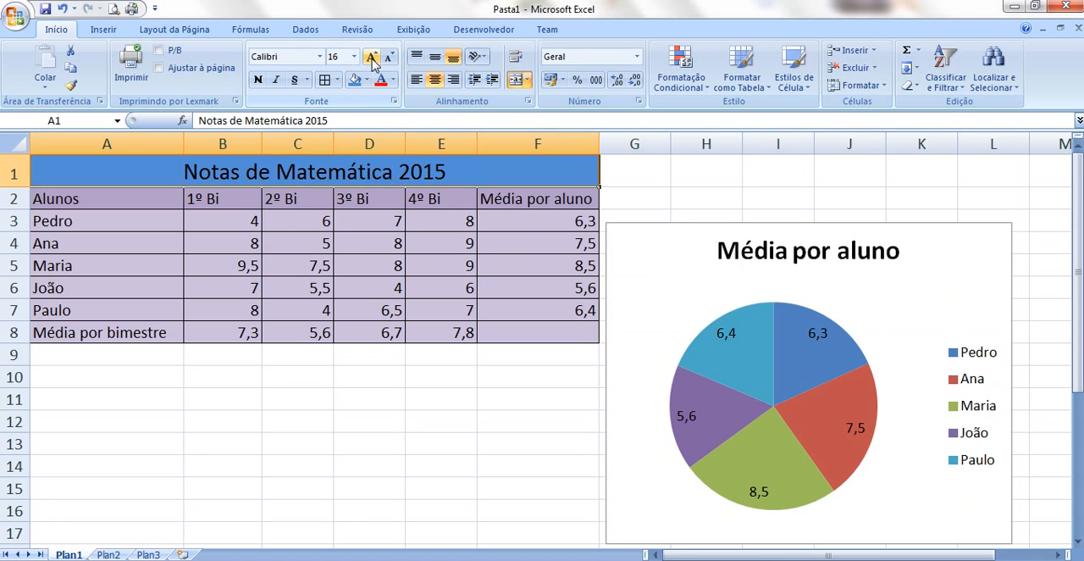
Move the "Média por aluno" pie chart up beside the table so its upper edge lies in row 1, and deselect it
{"action": "left_click", "coordinate": [379, 405]}
{"action": "left_click_drag", "start_coordinate": [700, 227], "coordinate": [704, 169]}
{"action": "left_click", "coordinate": [504, 430]}
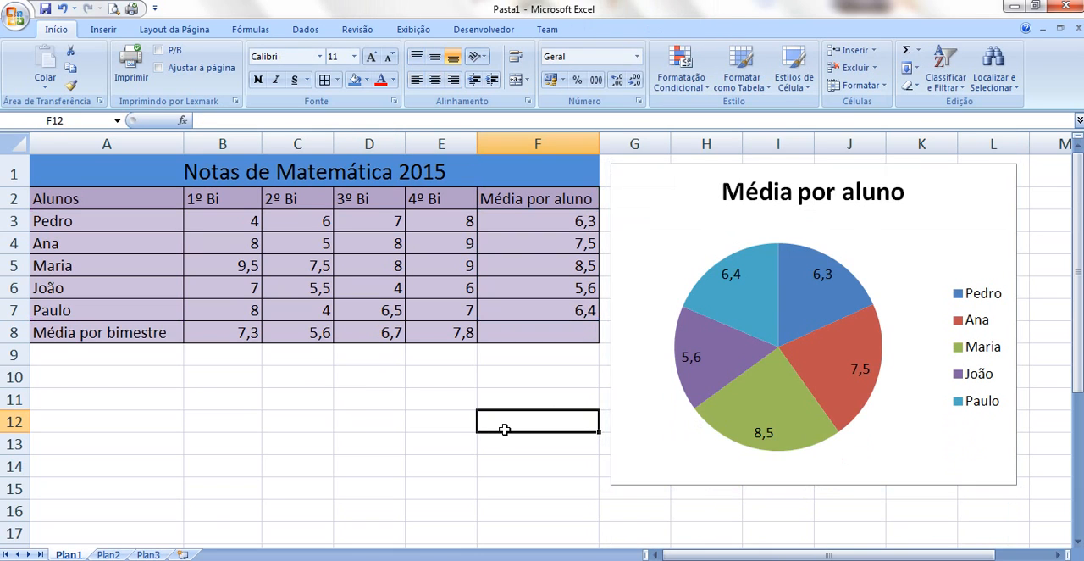